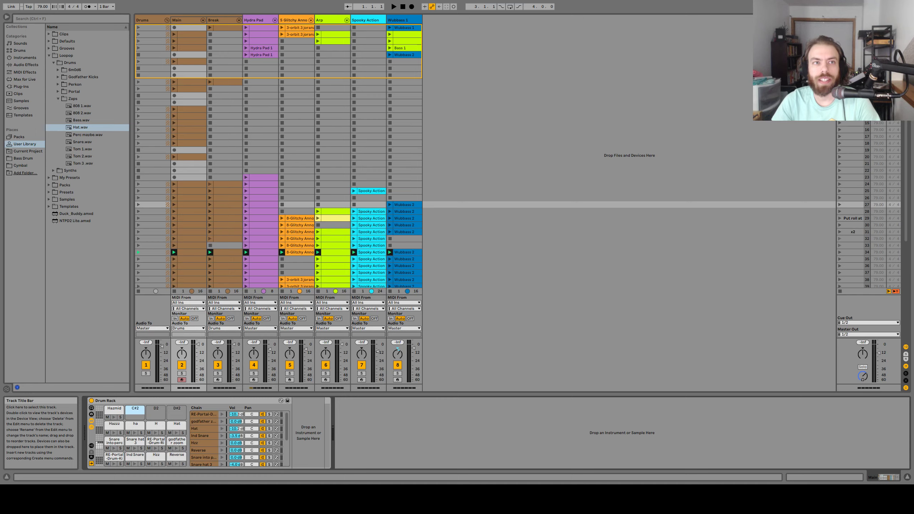
Show the RE-Portal drum kick pad's devices in the Main track's Drum Rack and lower the master volume slightly
{"action": "left_click", "coordinate": [114, 456]}
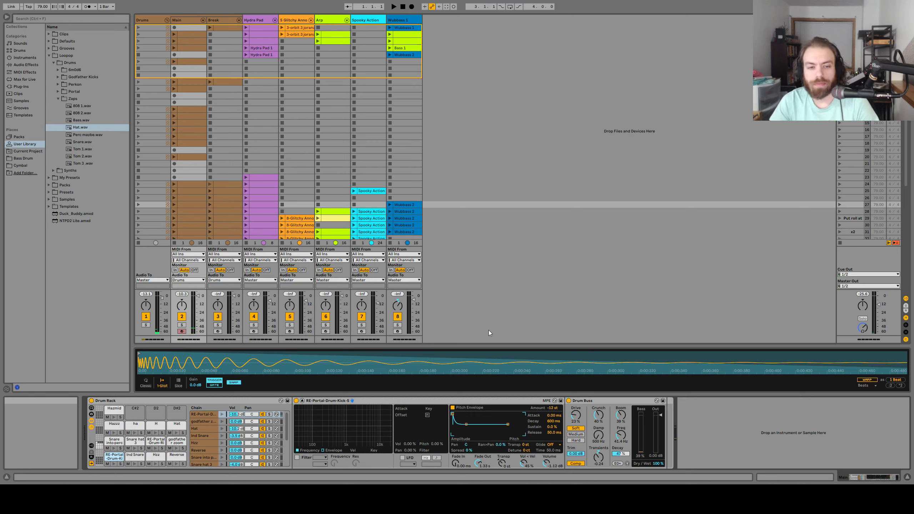
{"action": "left_click_drag", "start_coordinate": [879, 304], "coordinate": [878, 310]}
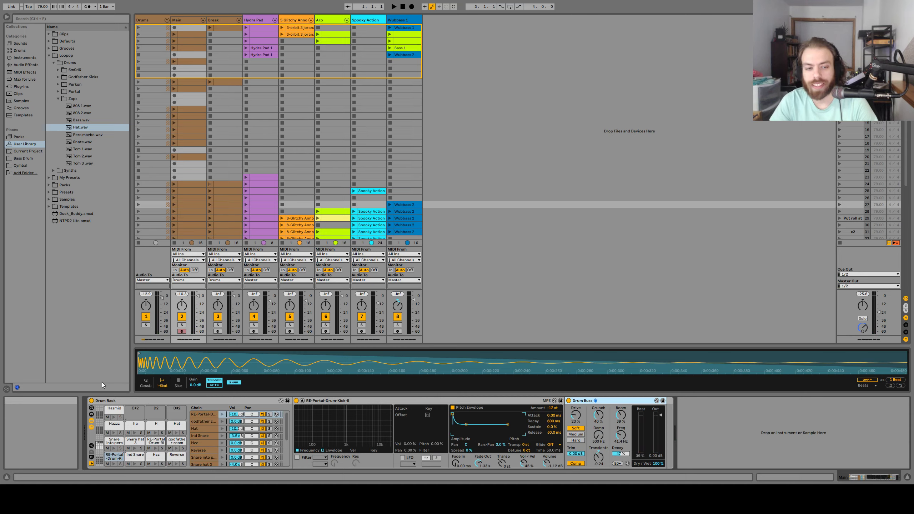
Select the Ind Snare pad and look up its source sample in the browser through hot-swap, without replacing it
{"action": "left_click", "coordinate": [135, 457]}
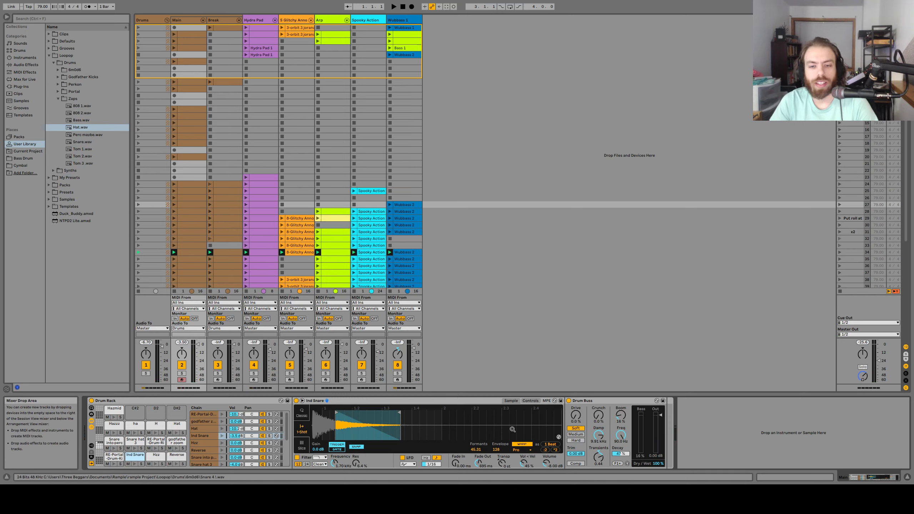
{"action": "left_click", "coordinate": [560, 436]}
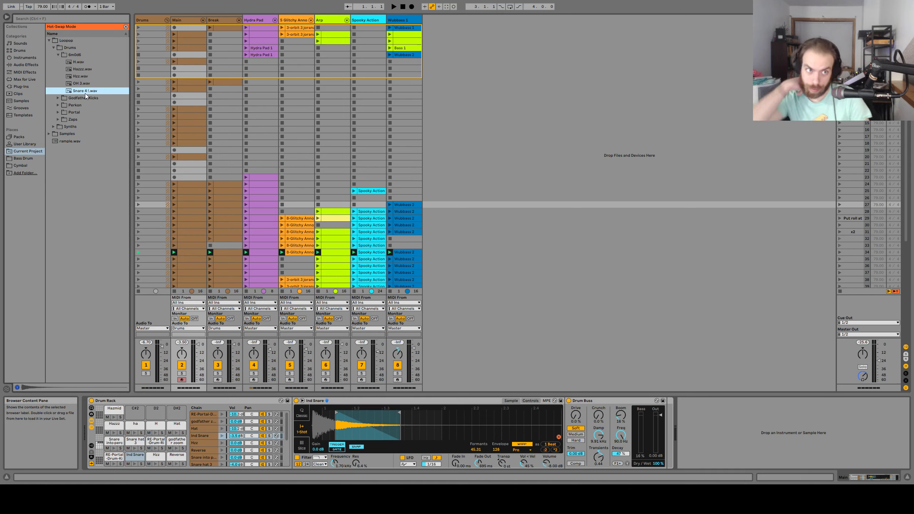
{"action": "key", "text": "Escape"}
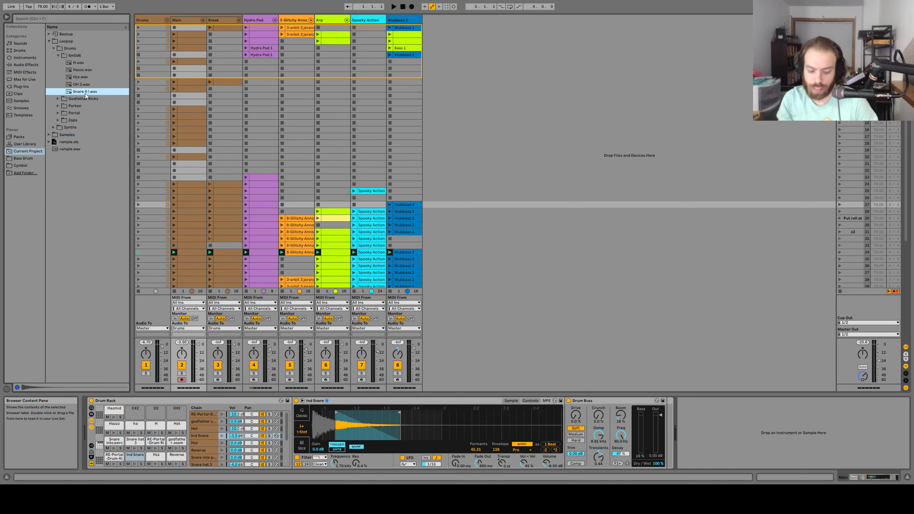
Preview the Hzz.wav and Hazzz.wav samples in the browser and turn the preview volume down
{"action": "left_click", "coordinate": [98, 79]}
{"action": "left_click", "coordinate": [100, 71]}
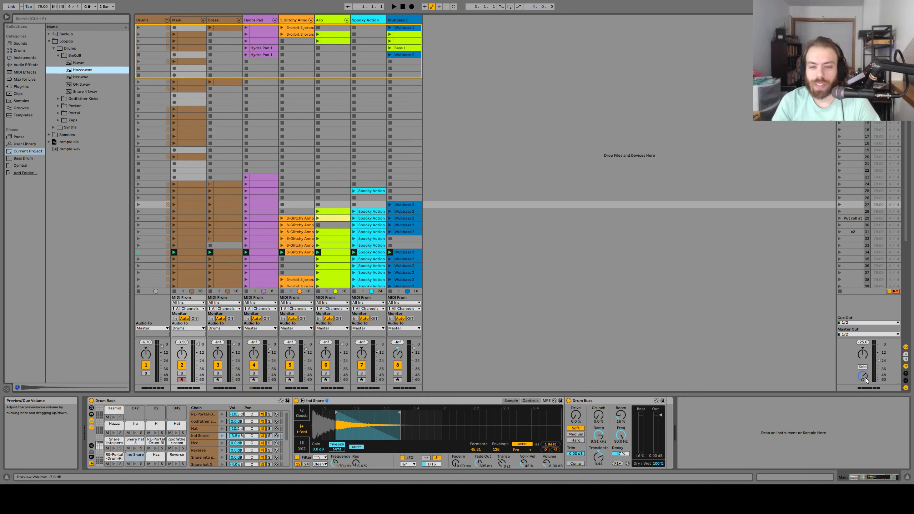
{"action": "left_click_drag", "start_coordinate": [866, 381], "coordinate": [865, 393]}
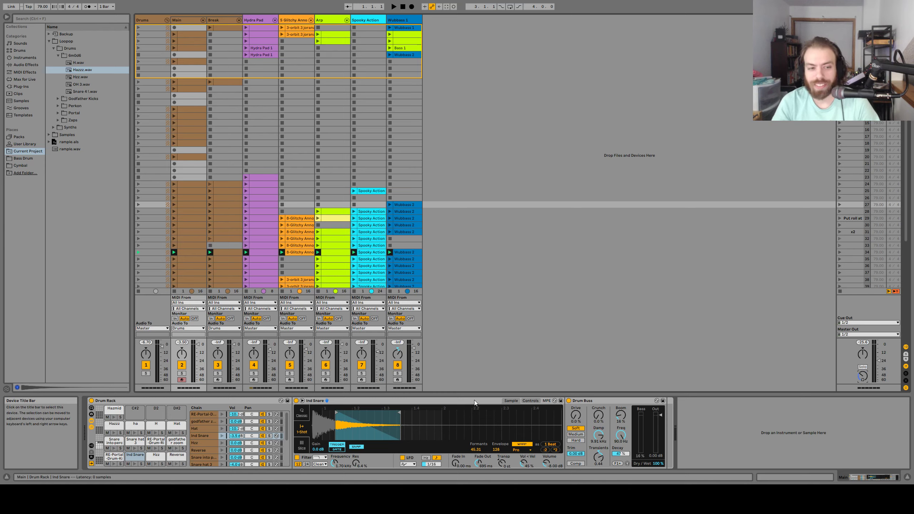
Examine the Hzz pad: look up its source sample through hot-swap, then review its Simpler controls and waveform
{"action": "left_click", "coordinate": [149, 457]}
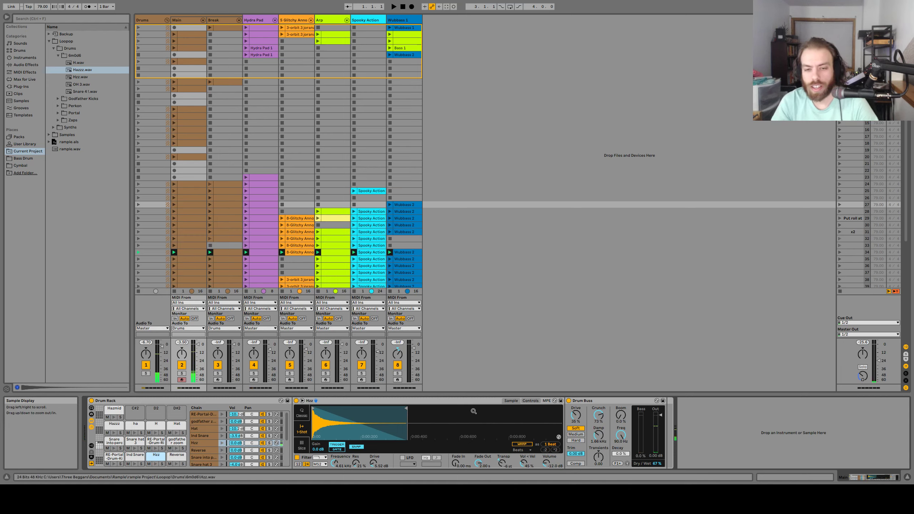
{"action": "left_click", "coordinate": [559, 437]}
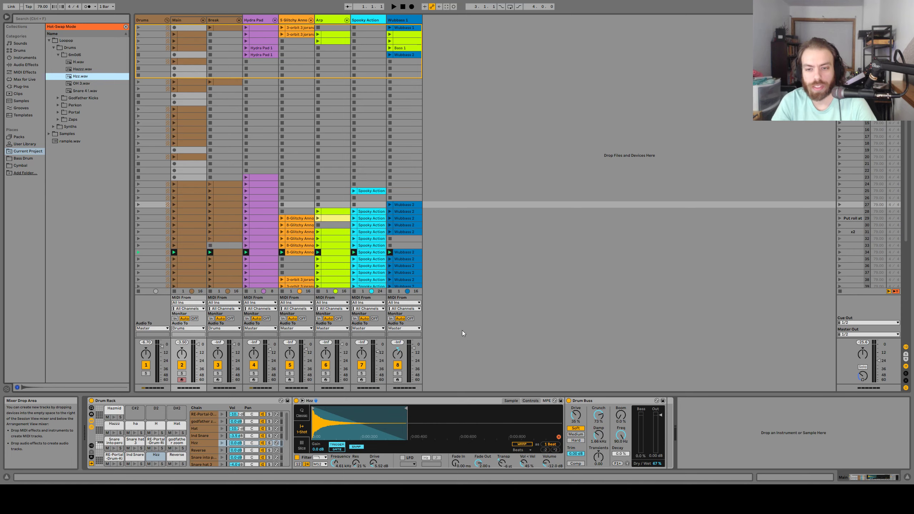
{"action": "left_click", "coordinate": [126, 27]}
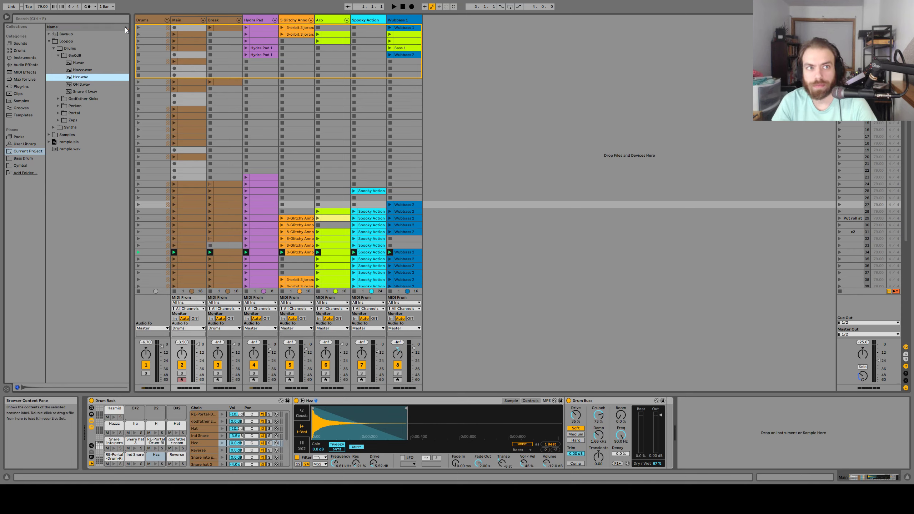
{"action": "left_click", "coordinate": [526, 401]}
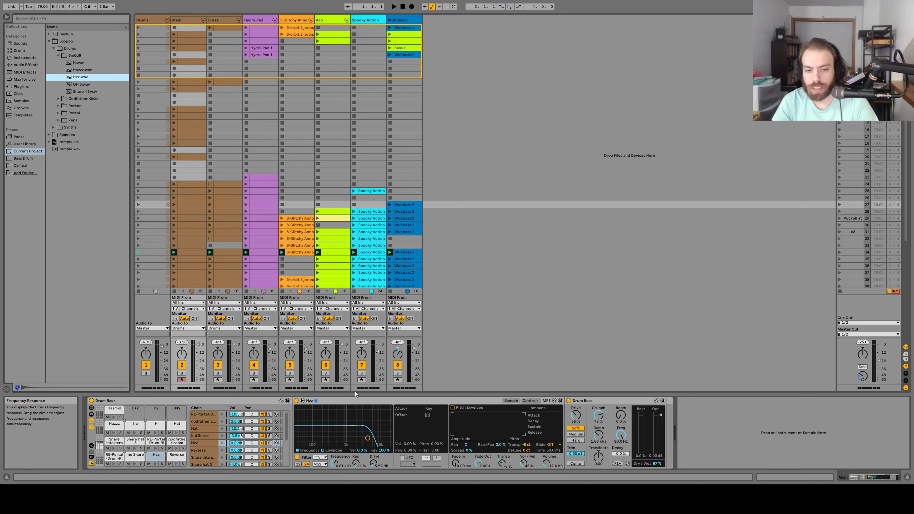
{"action": "left_click", "coordinate": [512, 401]}
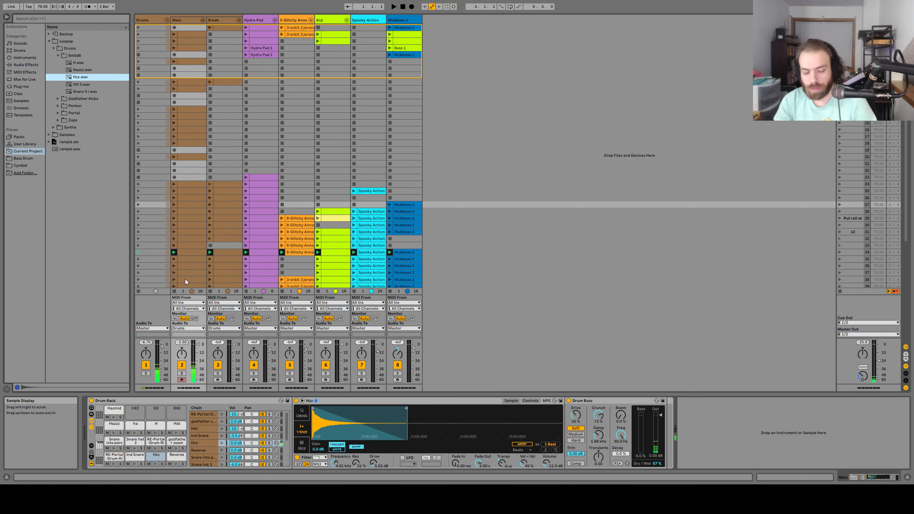
Examine the Reverse pad's device chain and locate the Hat.wav sample in the project's Zaps folder
{"action": "left_click", "coordinate": [177, 456]}
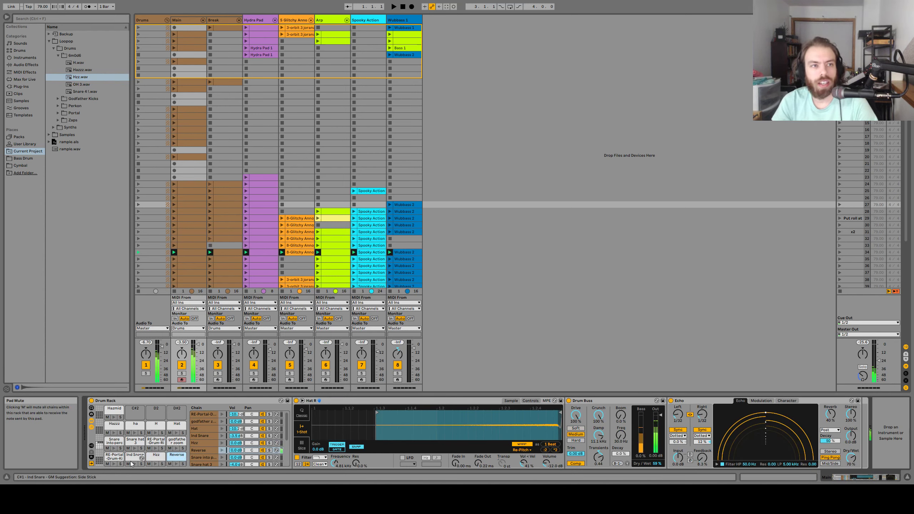
{"action": "left_click", "coordinate": [59, 120]}
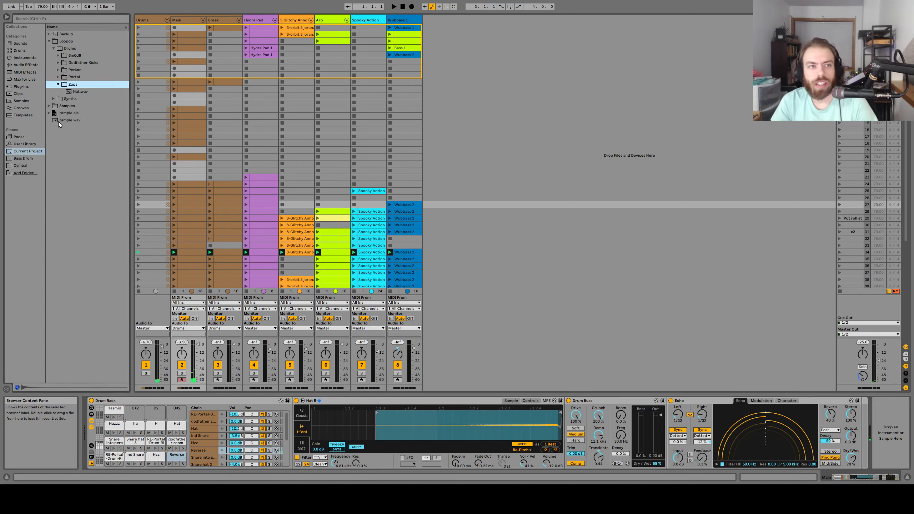
{"action": "left_click", "coordinate": [84, 92]}
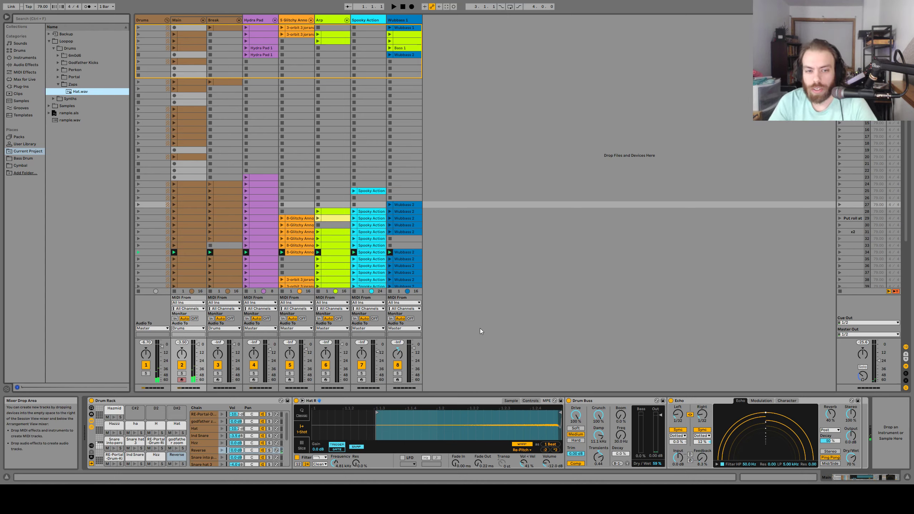
Examine the Snare into perc pad: look up its source sample through hot-swap, then review its pitch envelope controls and waveform
{"action": "left_click", "coordinate": [116, 449]}
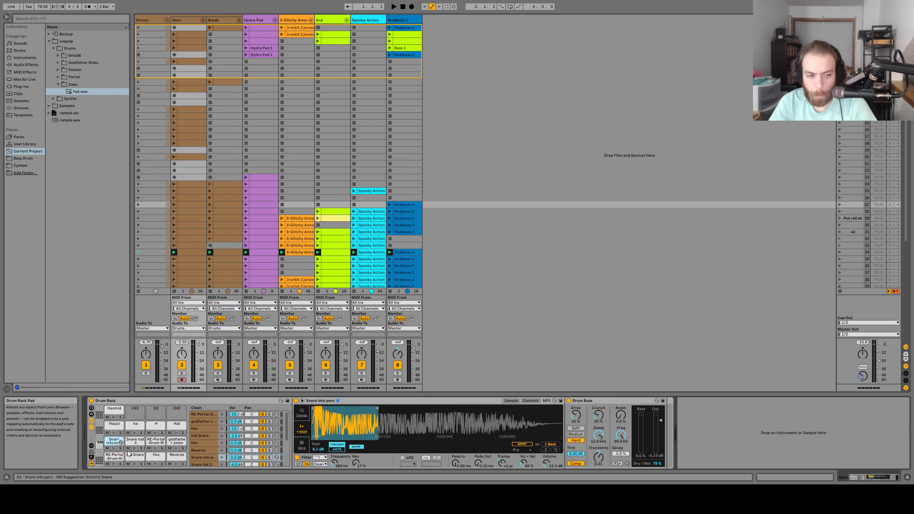
{"action": "left_click", "coordinate": [338, 400]}
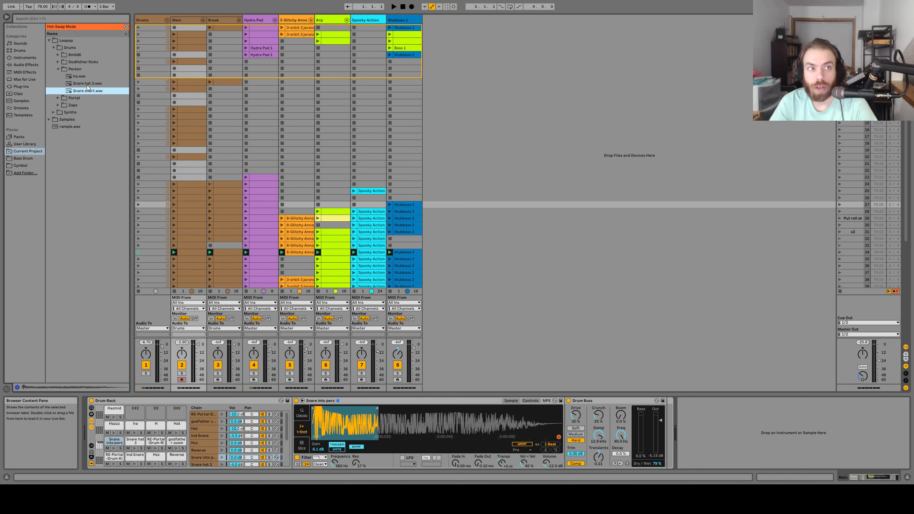
{"action": "left_click", "coordinate": [126, 27]}
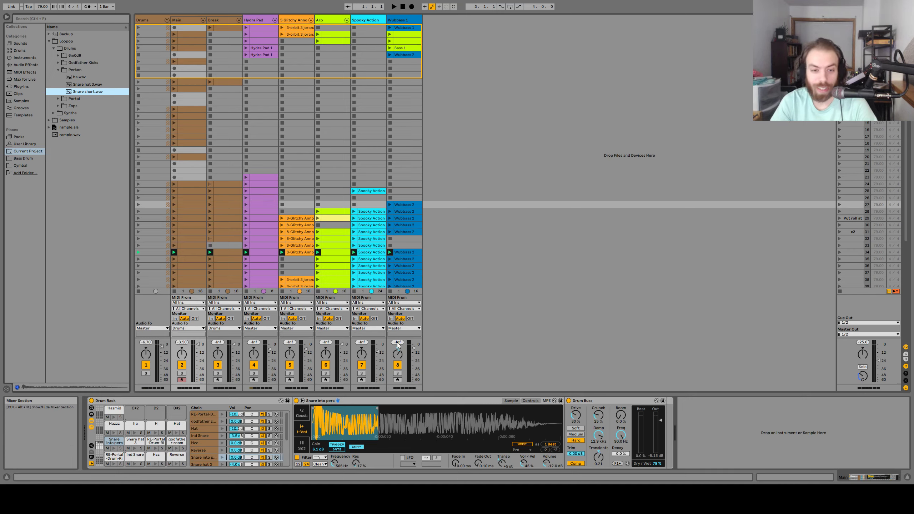
{"action": "left_click", "coordinate": [367, 401]}
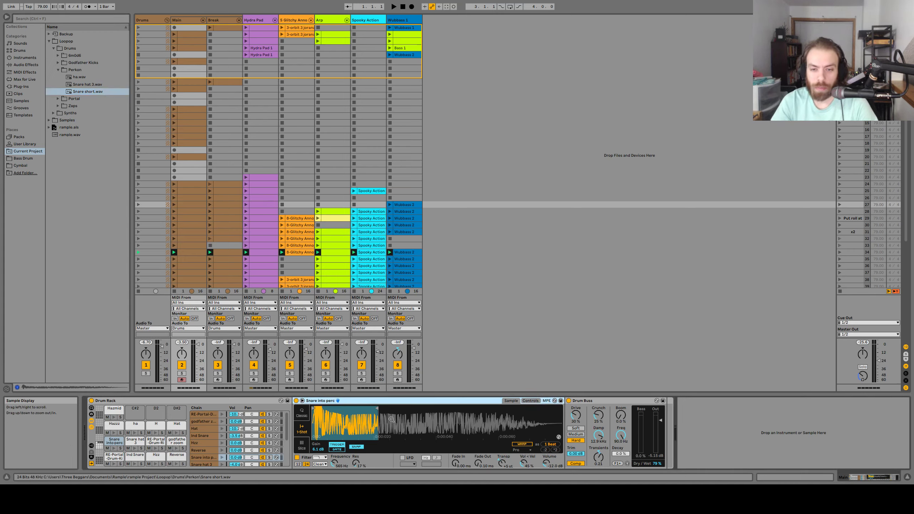
{"action": "left_click", "coordinate": [532, 400]}
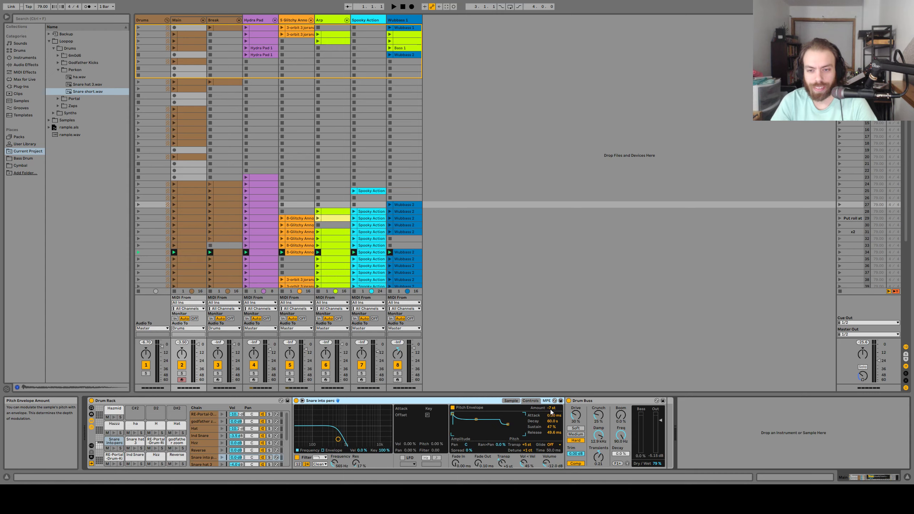
{"action": "left_click", "coordinate": [512, 401]}
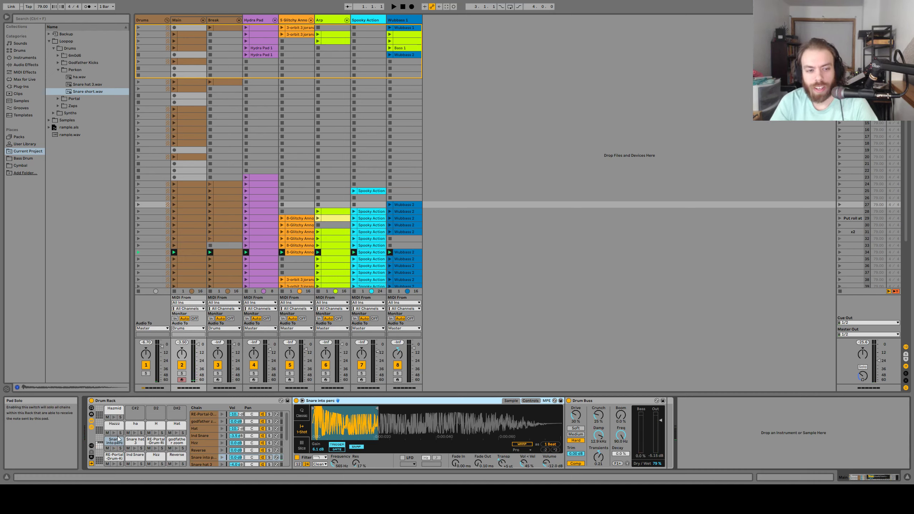
Examine the Snare hat 3 pad: look up its source sample through hot-swap, then review its Simpler controls and waveform
{"action": "left_click", "coordinate": [135, 442]}
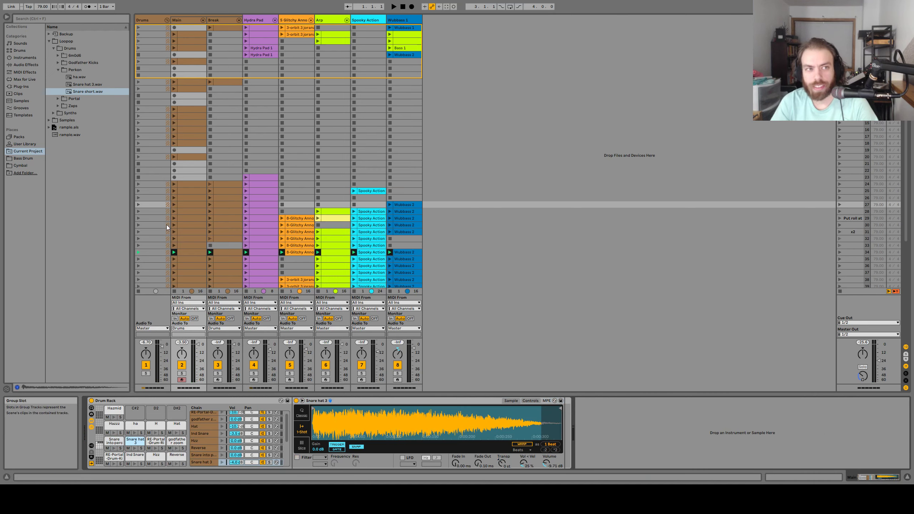
{"action": "left_click", "coordinate": [559, 438]}
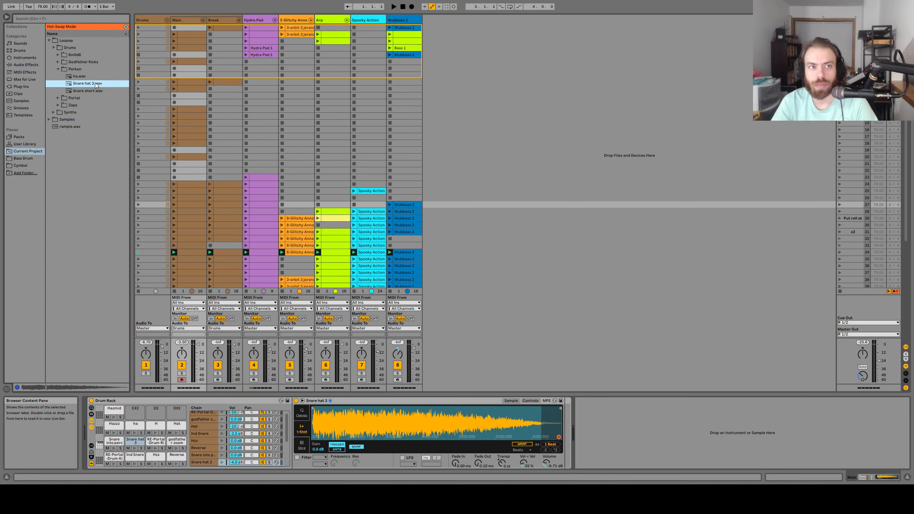
{"action": "left_click", "coordinate": [125, 27]}
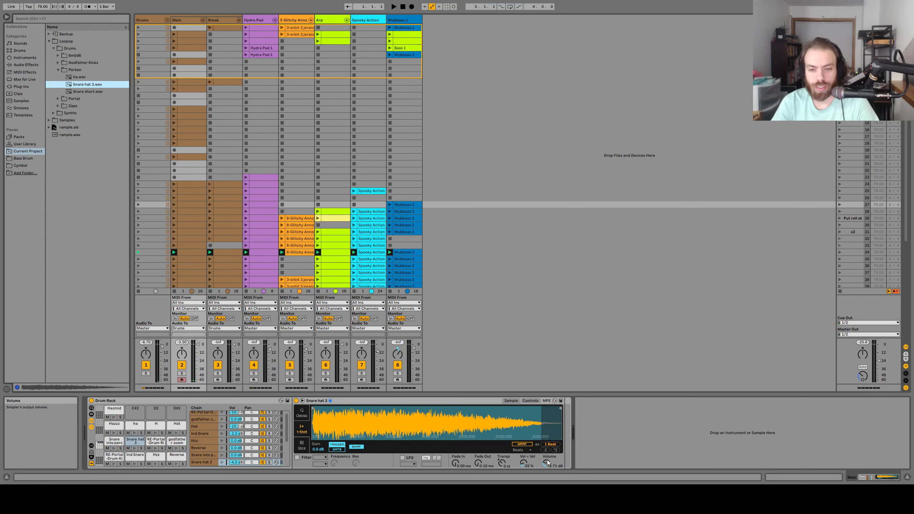
{"action": "left_click", "coordinate": [531, 401]}
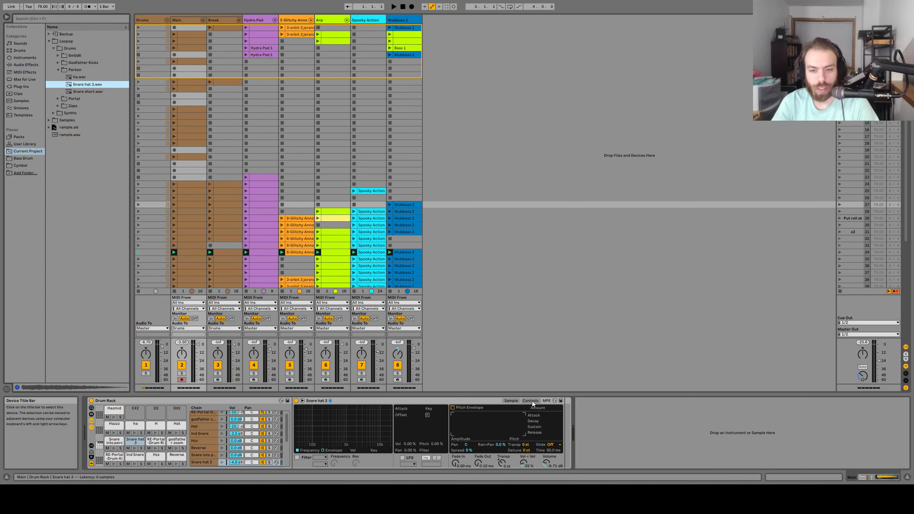
{"action": "left_click", "coordinate": [510, 402]}
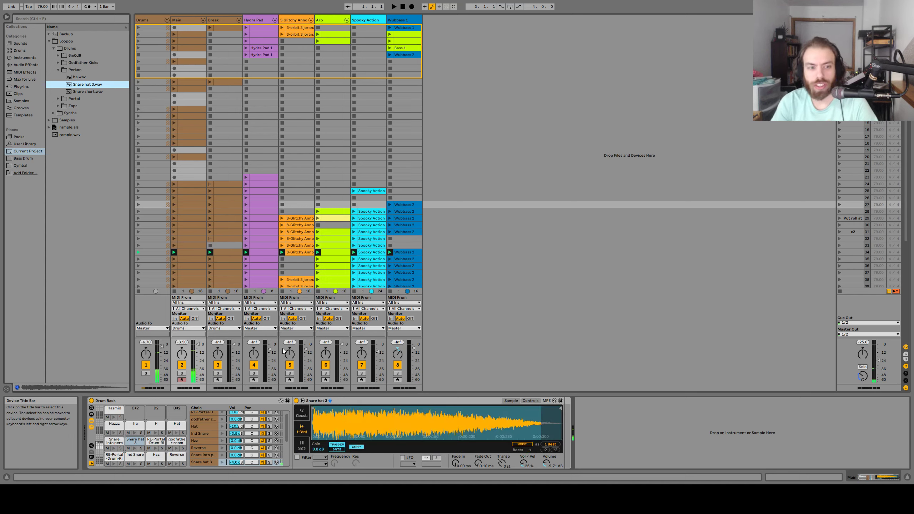
Audition the RE-Portal rim-shot pad and show the godfather zoom pad's sample
{"action": "left_click", "coordinate": [156, 445]}
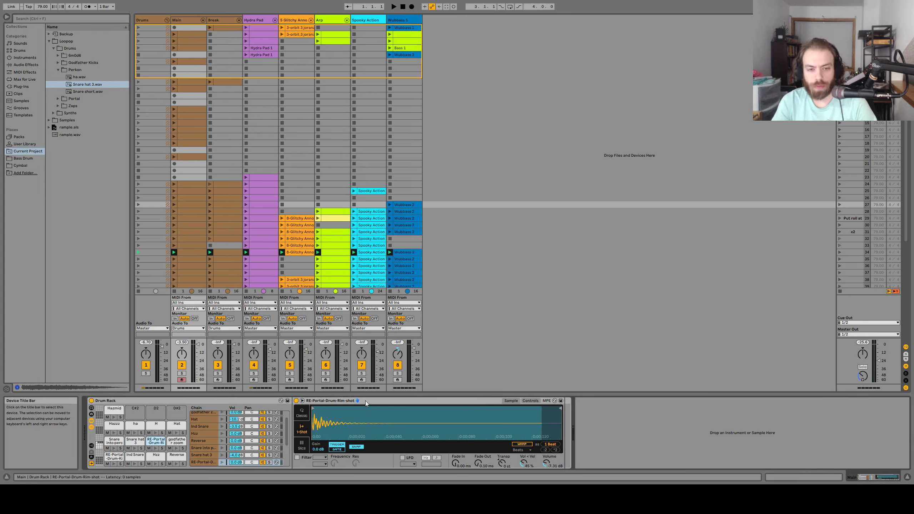
{"action": "left_click", "coordinate": [155, 448]}
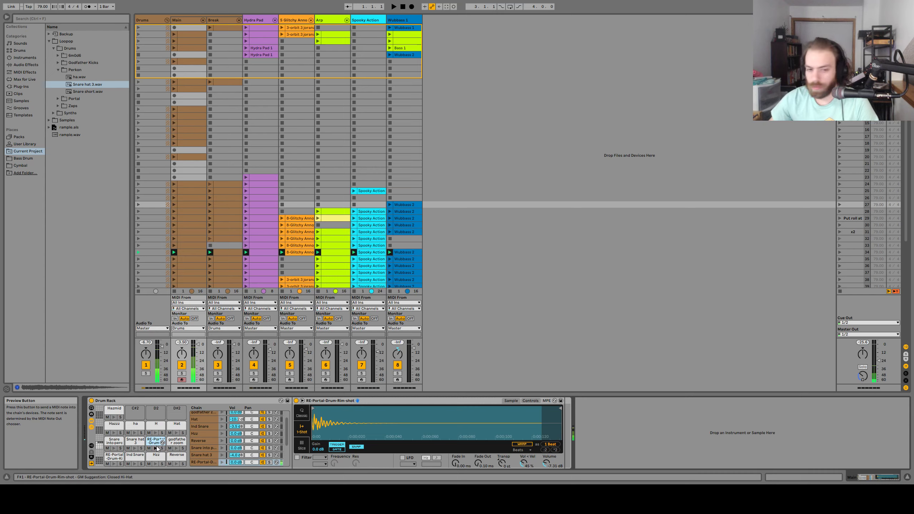
{"action": "left_click", "coordinate": [175, 444]}
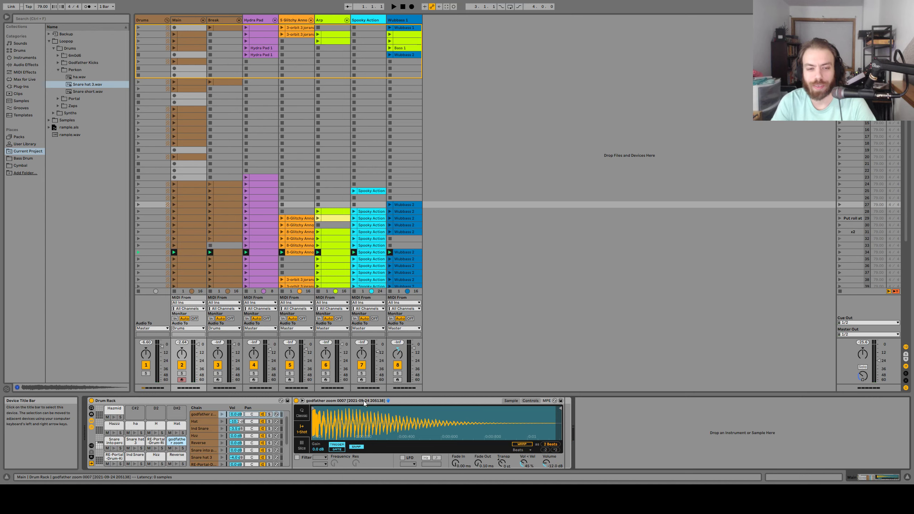
Show the Hazzz pad's sample and audition the pad several times in a row
{"action": "left_click", "coordinate": [115, 424]}
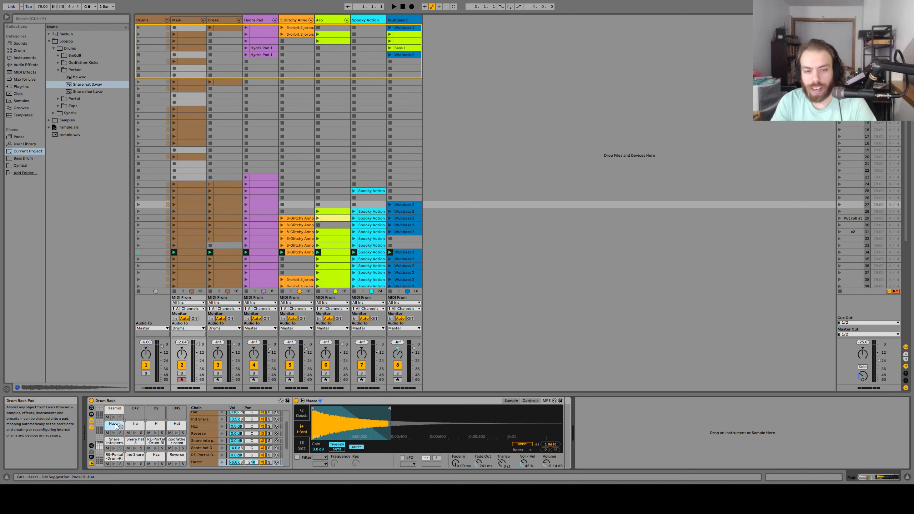
{"action": "left_click", "coordinate": [117, 426]}
{"action": "left_click", "coordinate": [116, 426]}
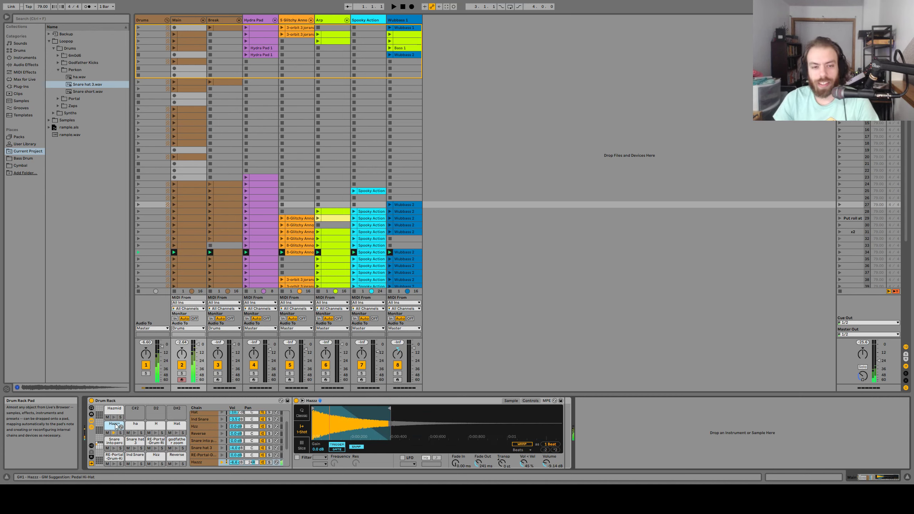
{"action": "left_click", "coordinate": [116, 427]}
{"action": "left_click", "coordinate": [116, 426]}
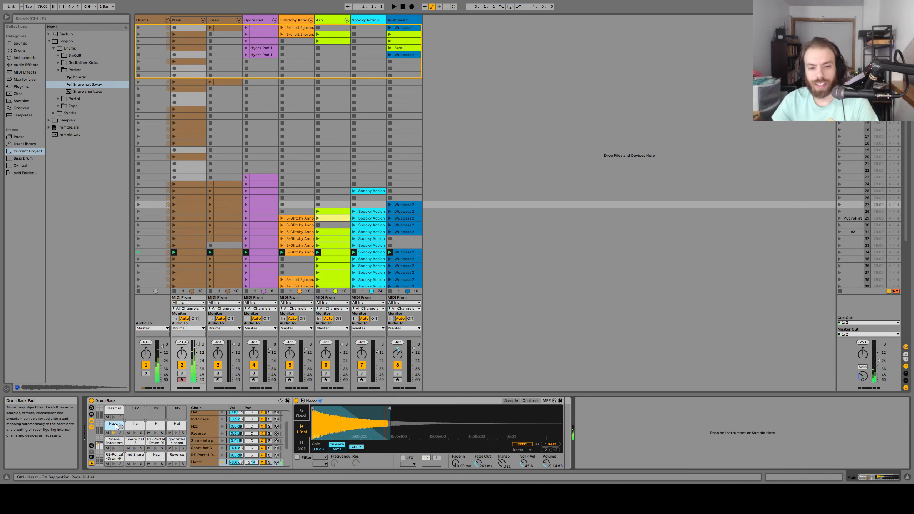
{"action": "left_click", "coordinate": [116, 426]}
{"action": "left_click", "coordinate": [116, 427]}
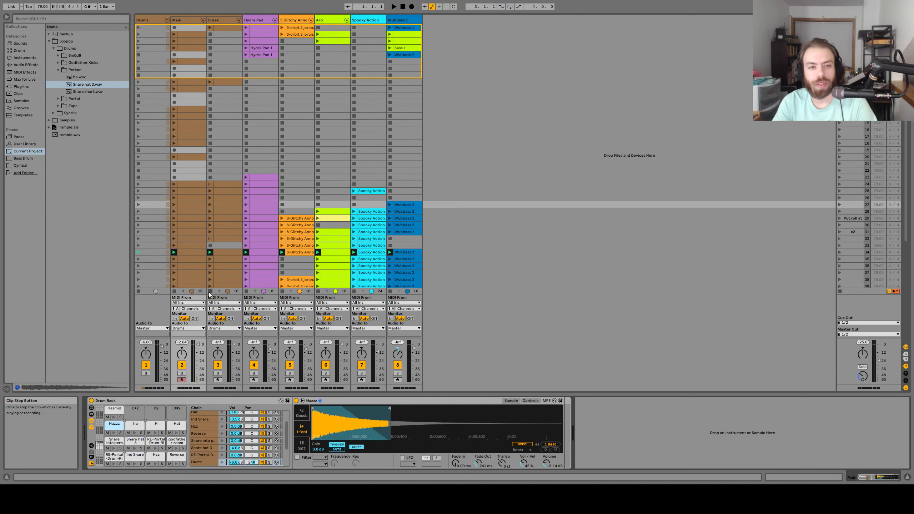
Open the active 8-Glitchy Annoying clip, and stop the clips on the 8-Glitchy Annoying and Arp tracks
{"action": "left_click", "coordinate": [296, 252]}
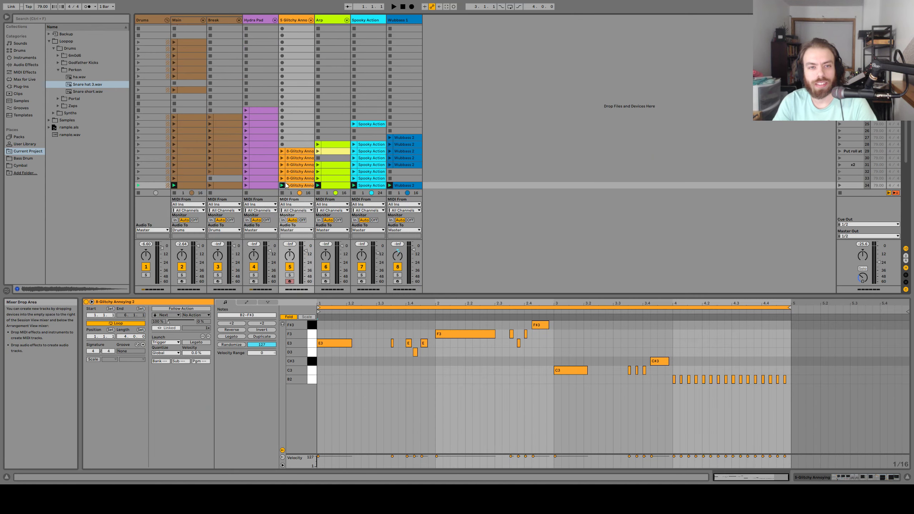
{"action": "left_click", "coordinate": [282, 193]}
{"action": "left_click", "coordinate": [318, 194]}
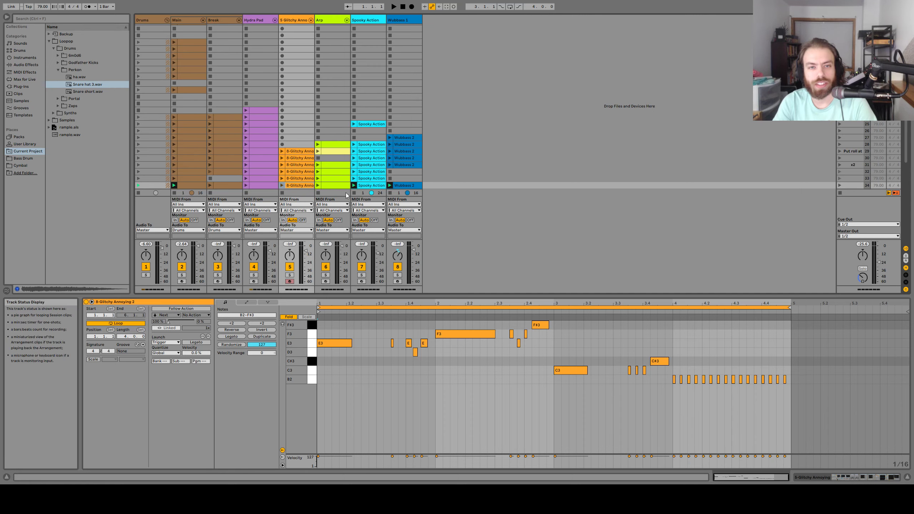
Stop the Spooky Action and Wubbass clips and play the Main track's scene 34 drum clip on its own
{"action": "left_click", "coordinate": [355, 193]}
{"action": "left_click", "coordinate": [390, 194]}
{"action": "left_click", "coordinate": [200, 179]}
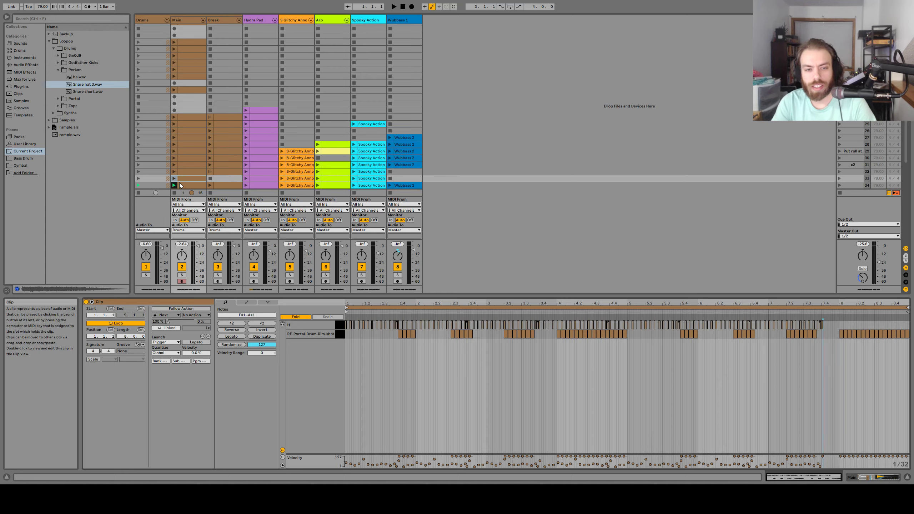
{"action": "left_click", "coordinate": [185, 185]}
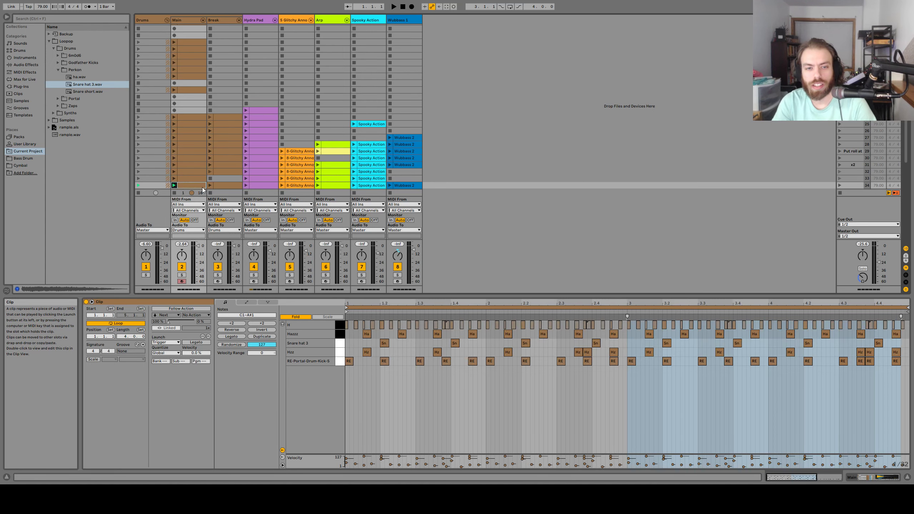
{"action": "left_click", "coordinate": [174, 185]}
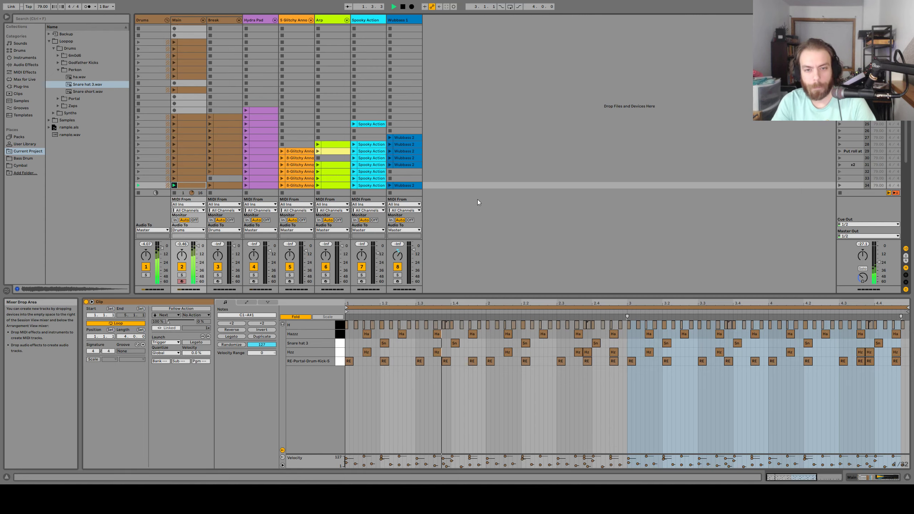
{"action": "left_click", "coordinate": [403, 6]}
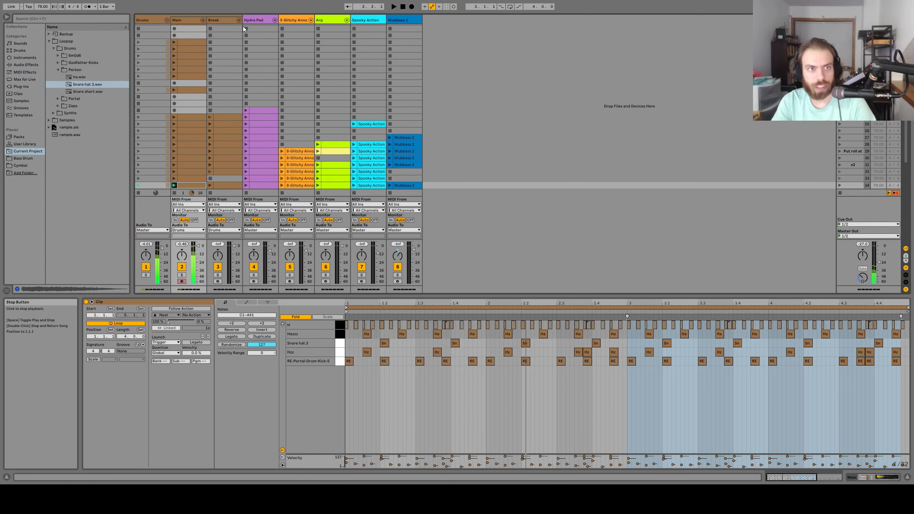
Open the Main track's Drum Rack and show the samples of the ha, H and Hat pads
{"action": "left_click", "coordinate": [178, 20]}
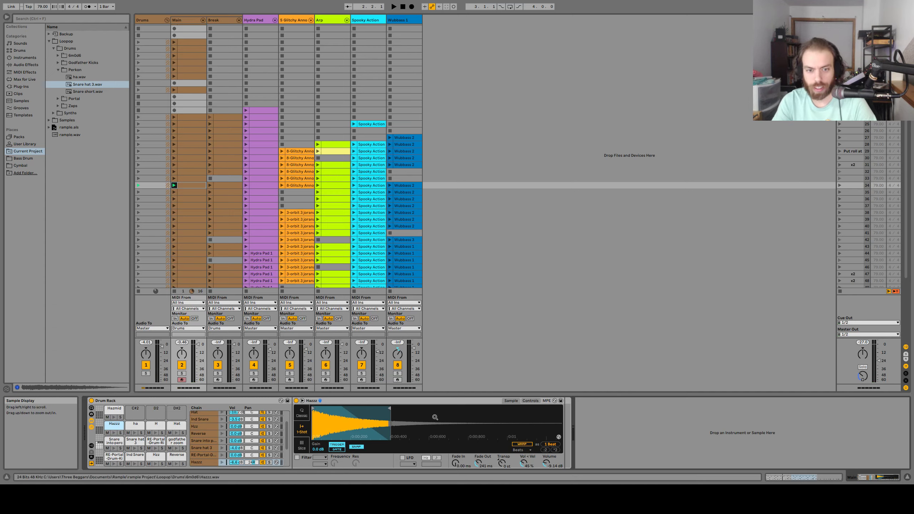
{"action": "left_click", "coordinate": [135, 424]}
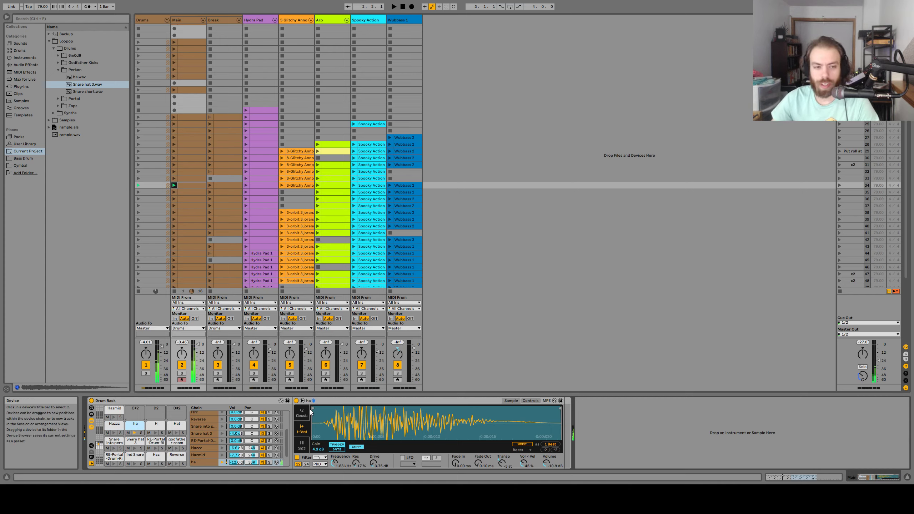
{"action": "left_click", "coordinate": [156, 424]}
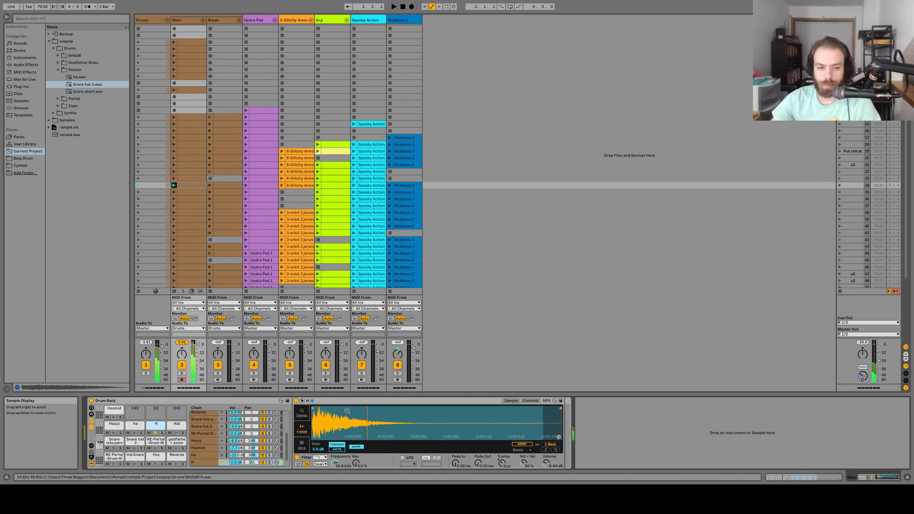
{"action": "left_click", "coordinate": [175, 426]}
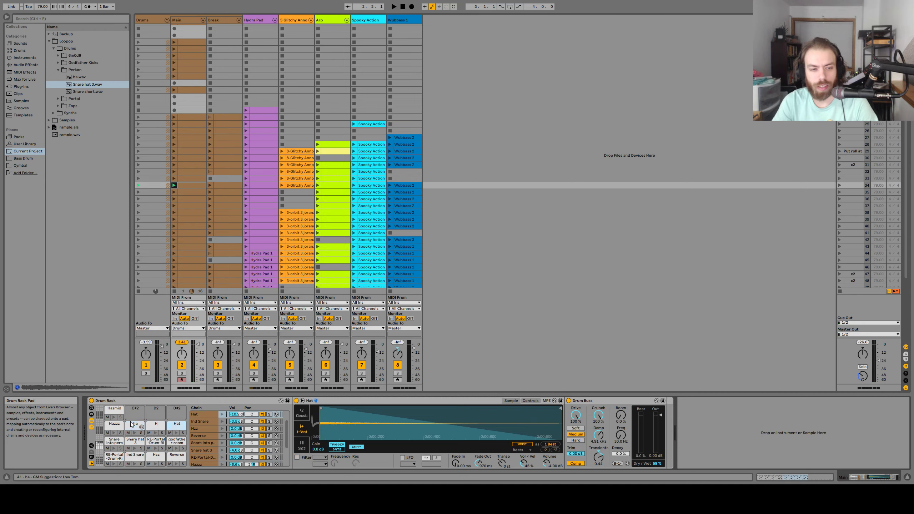
Look up the source samples of the Hazzz, ha, H and Hat pads through hot-swap
{"action": "left_click", "coordinate": [143, 423]}
{"action": "left_click", "coordinate": [100, 429]}
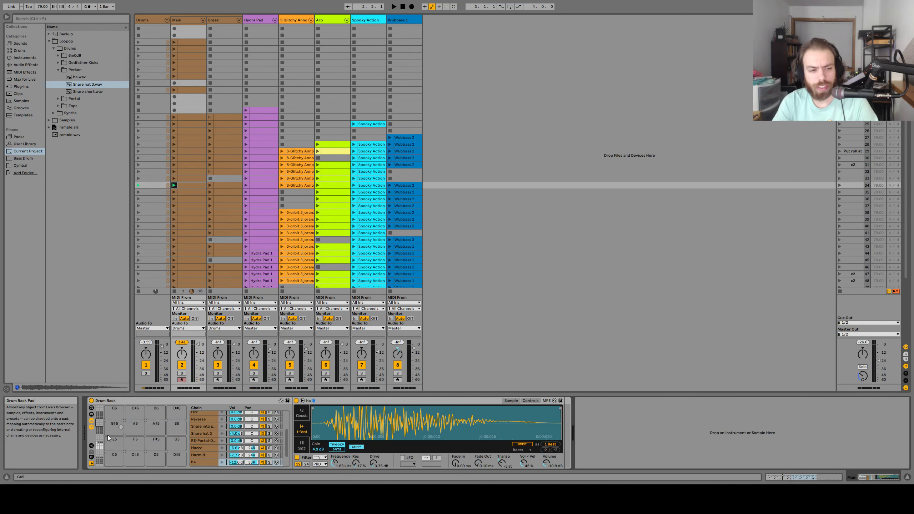
{"action": "left_click", "coordinate": [102, 446]}
{"action": "left_click", "coordinate": [114, 423]}
{"action": "left_click", "coordinate": [120, 427]}
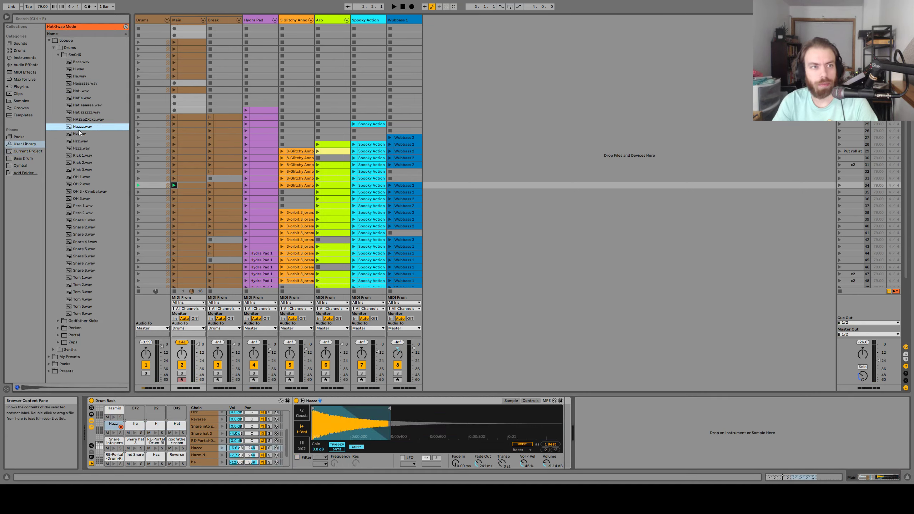
{"action": "left_click", "coordinate": [142, 427]}
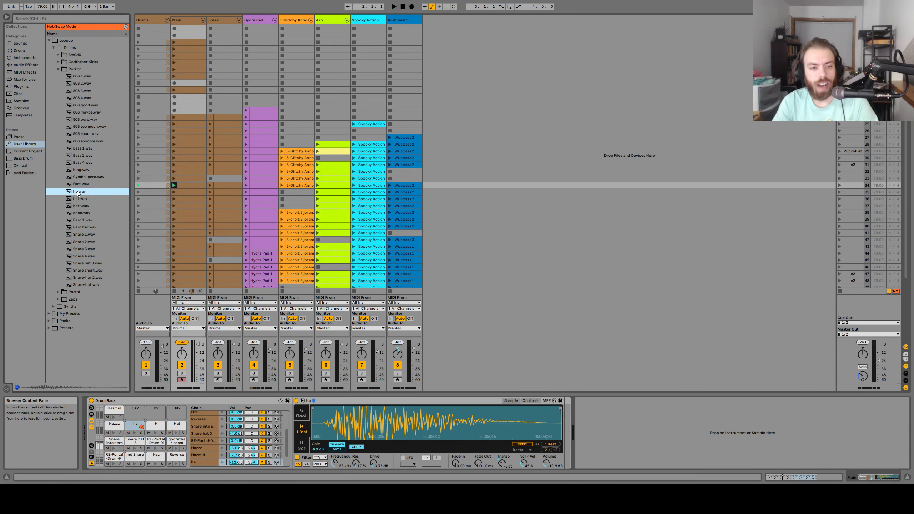
{"action": "left_click", "coordinate": [161, 426]}
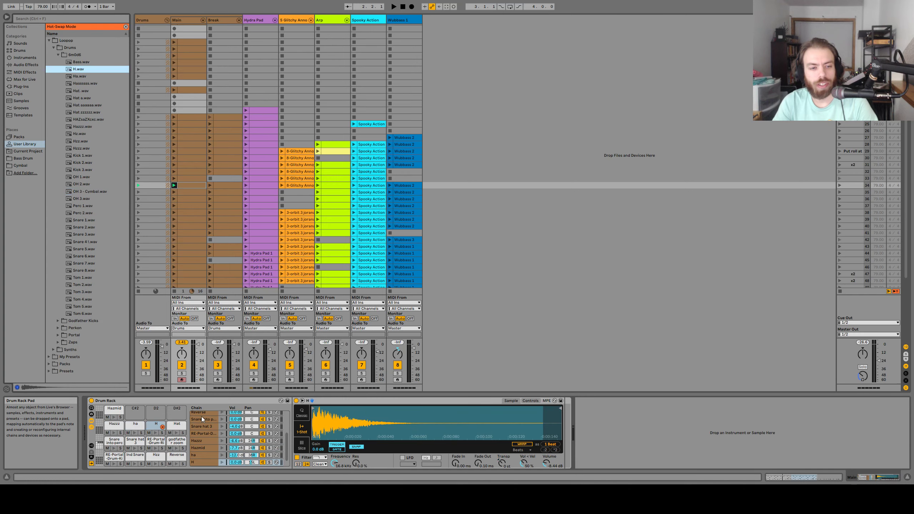
{"action": "left_click", "coordinate": [182, 426]}
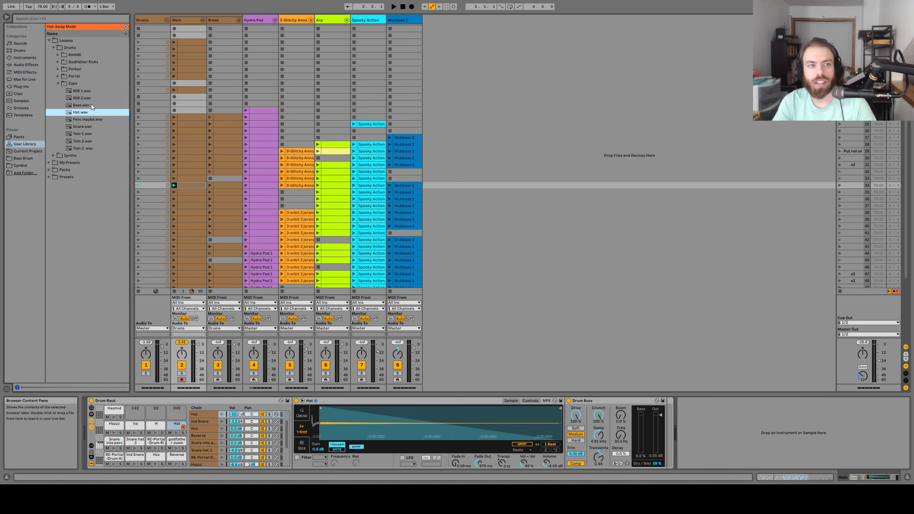
{"action": "key", "text": "Escape"}
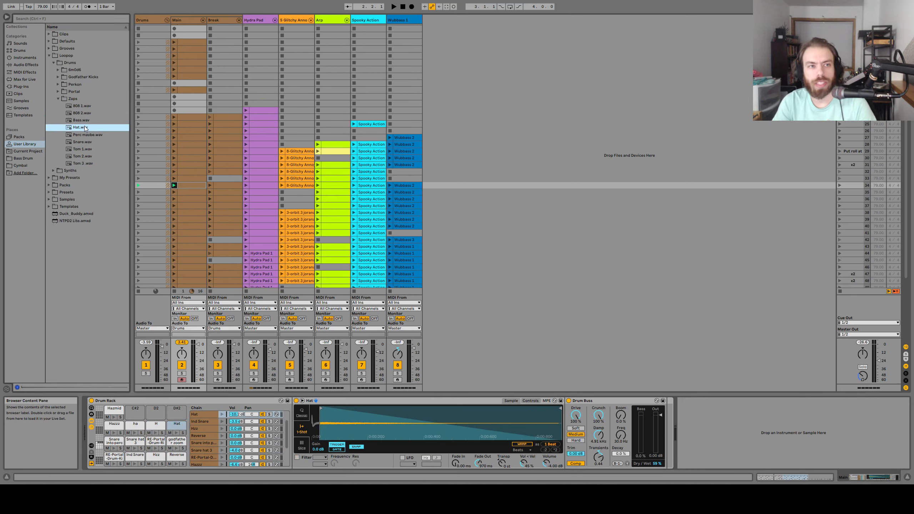
Show the Reverse pad's device chain, and review the Hat pad's Simpler controls and sample waveform
{"action": "left_click", "coordinate": [180, 460]}
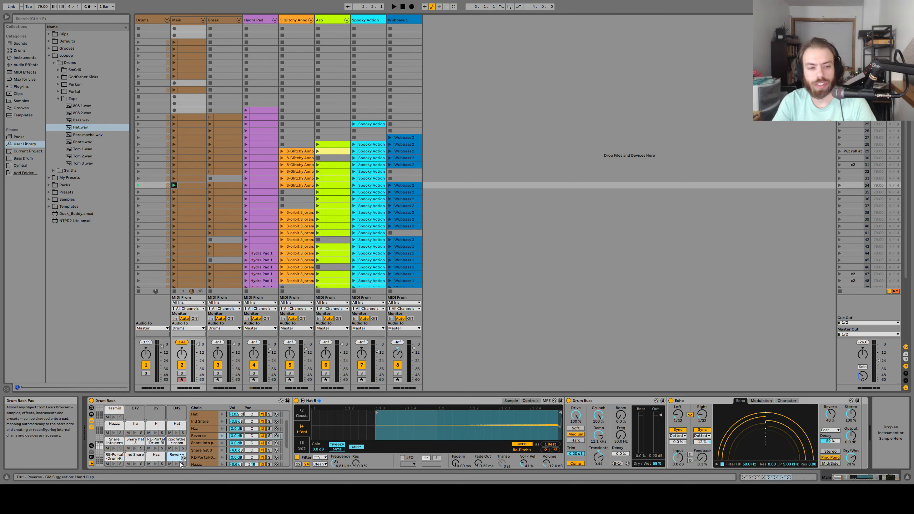
{"action": "left_click", "coordinate": [175, 429]}
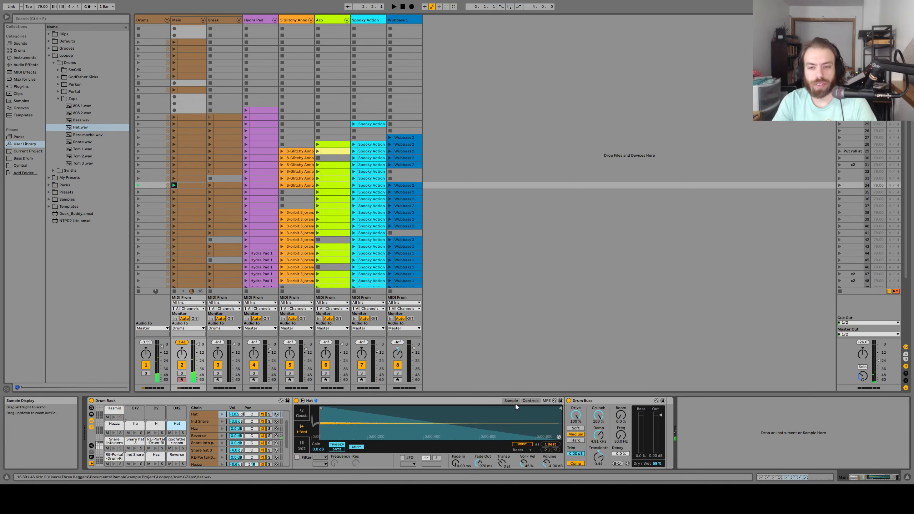
{"action": "left_click", "coordinate": [530, 401]}
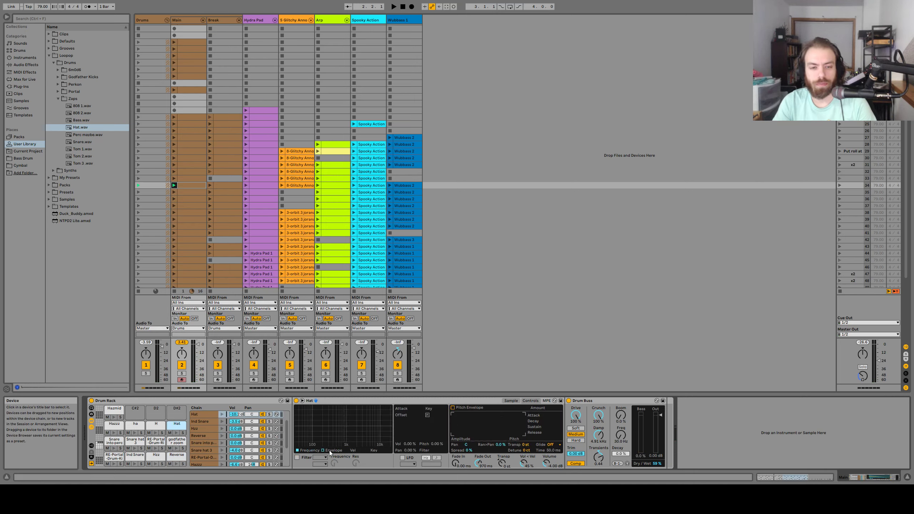
{"action": "left_click", "coordinate": [510, 401]}
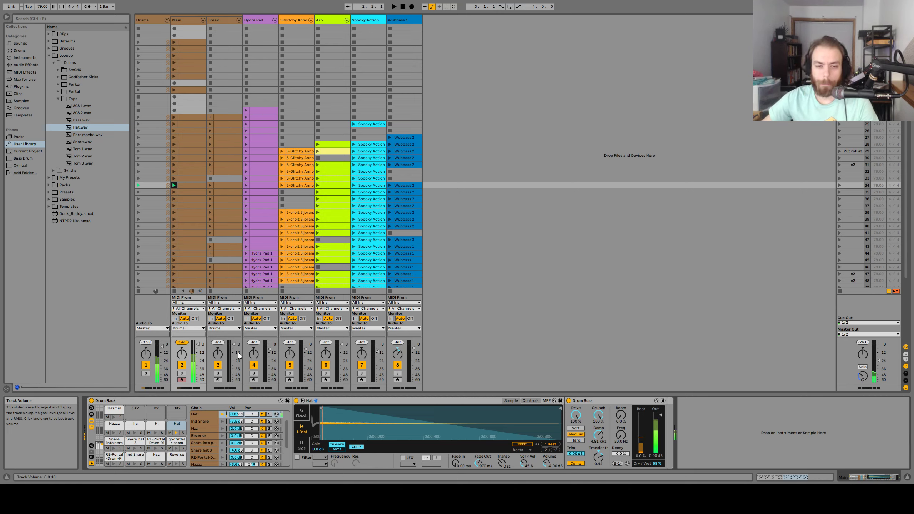
Show the Hazmid pad's Simpler and look up its source sample through hot-swap
{"action": "left_click", "coordinate": [109, 414]}
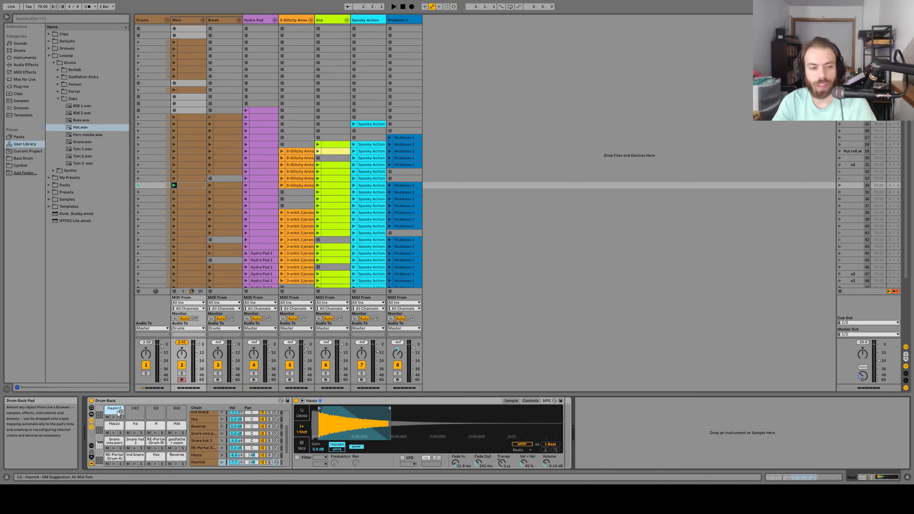
{"action": "left_click", "coordinate": [121, 412]}
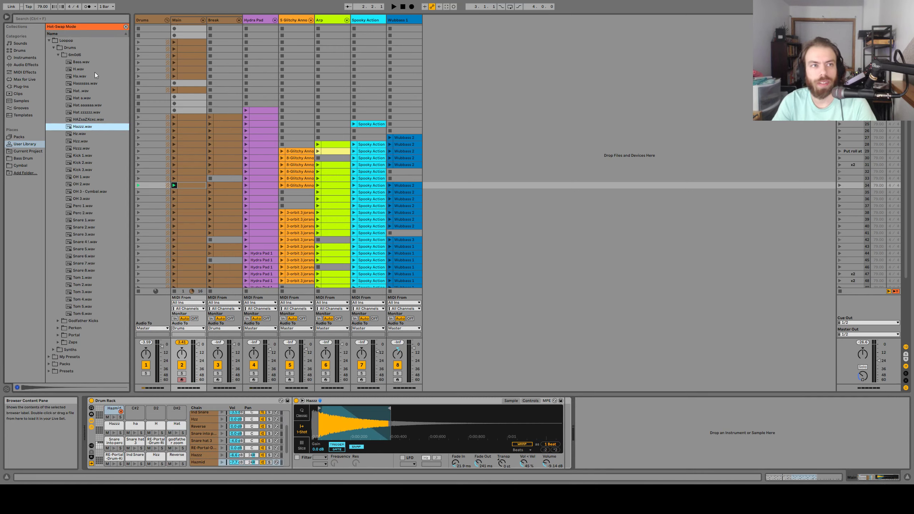
{"action": "key", "text": "Escape"}
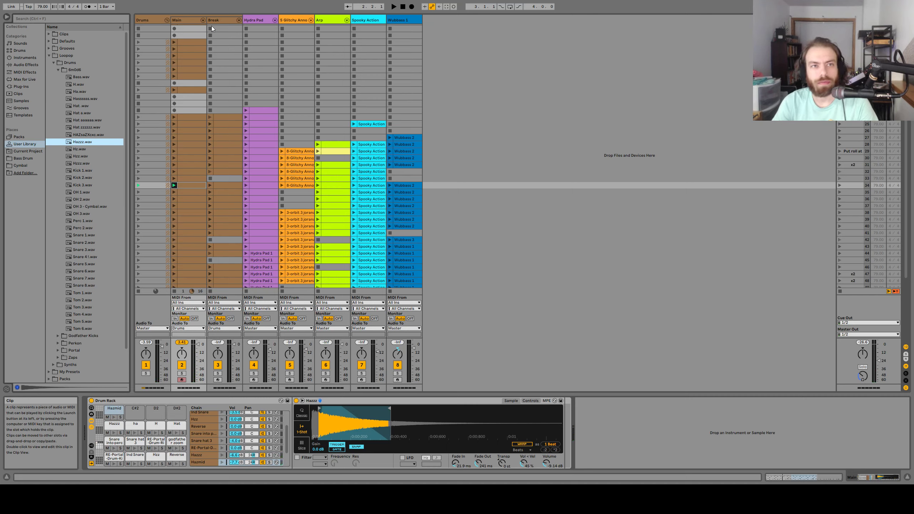
Open the Break track's Drum Rack and look up the OH 3 pad's source sample through hot-swap
{"action": "left_click", "coordinate": [222, 21]}
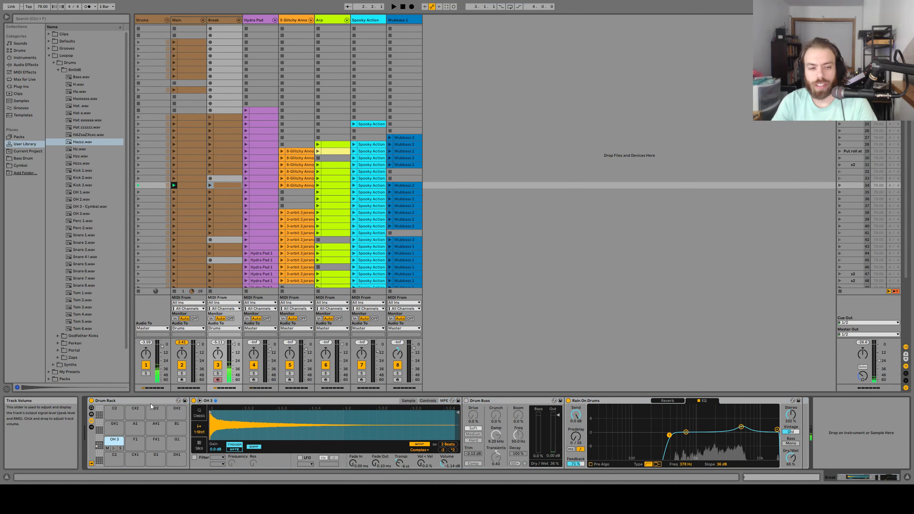
{"action": "left_click", "coordinate": [121, 443]}
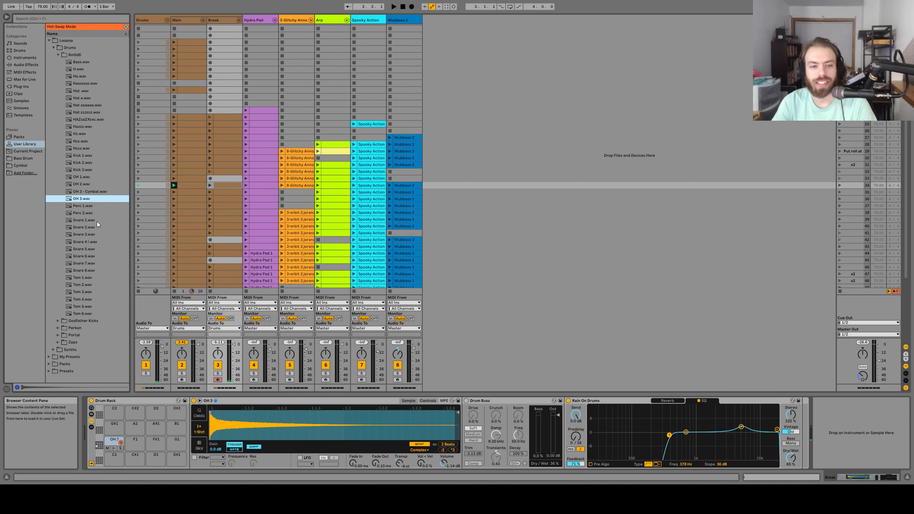
{"action": "key", "text": "Escape"}
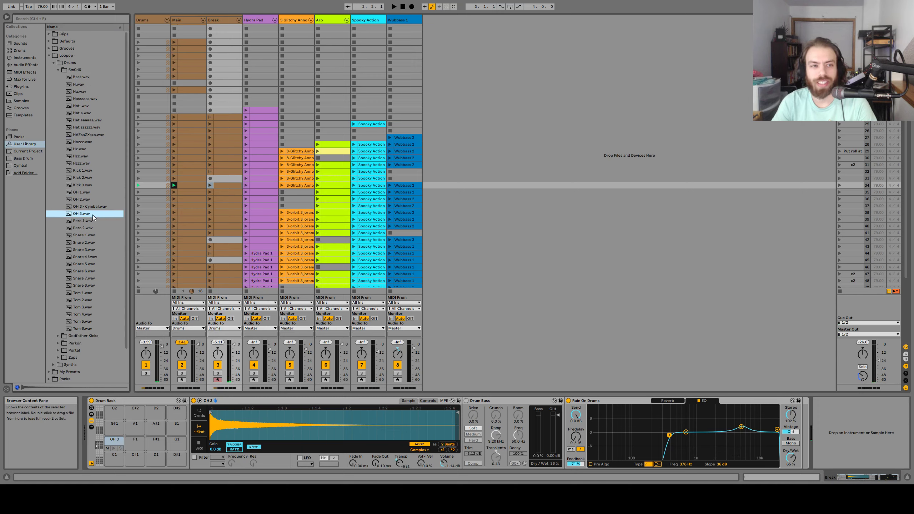
Audition the OH 3 pad and play the Break track's scene 34 clip together with the Main drums
{"action": "left_click", "coordinate": [119, 442]}
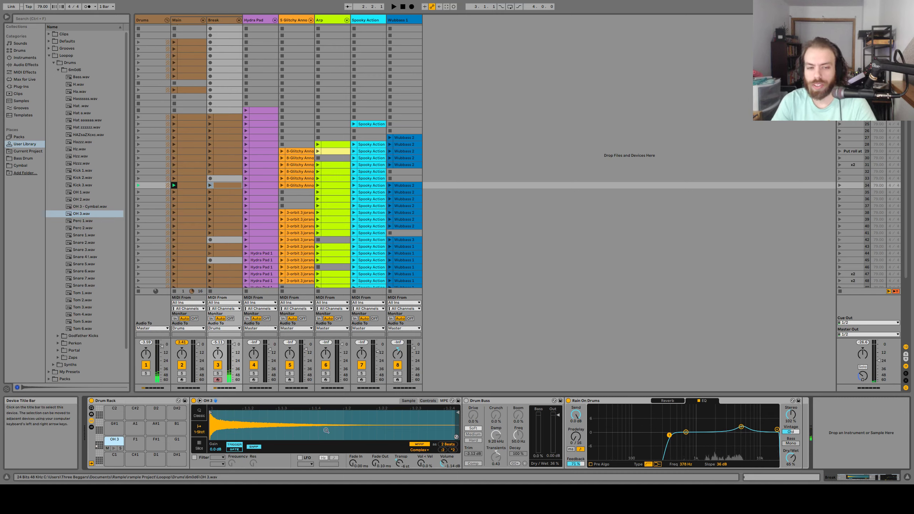
{"action": "left_click", "coordinate": [114, 449]}
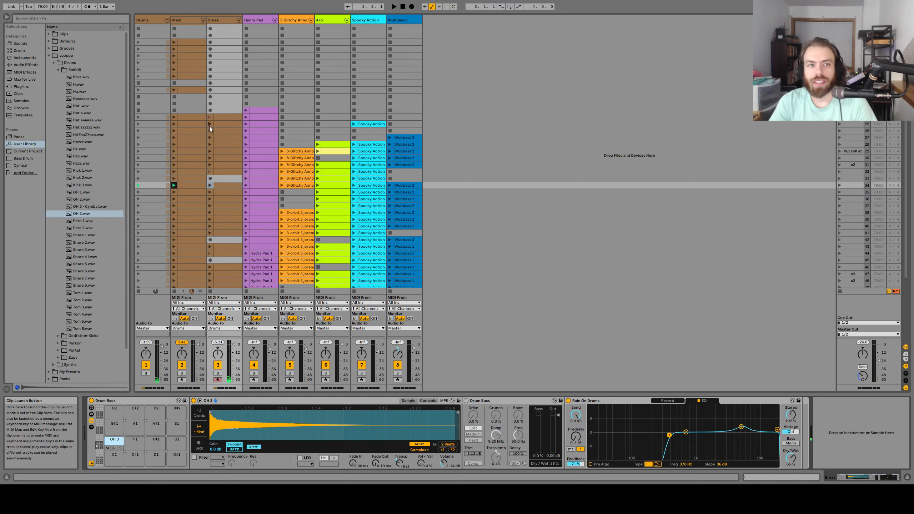
{"action": "left_click", "coordinate": [209, 185]}
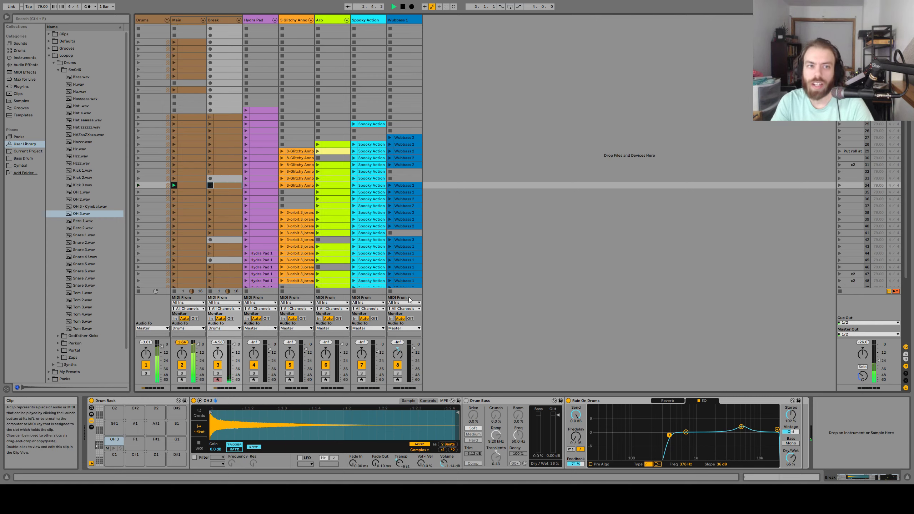
{"action": "double_click", "coordinate": [403, 7]}
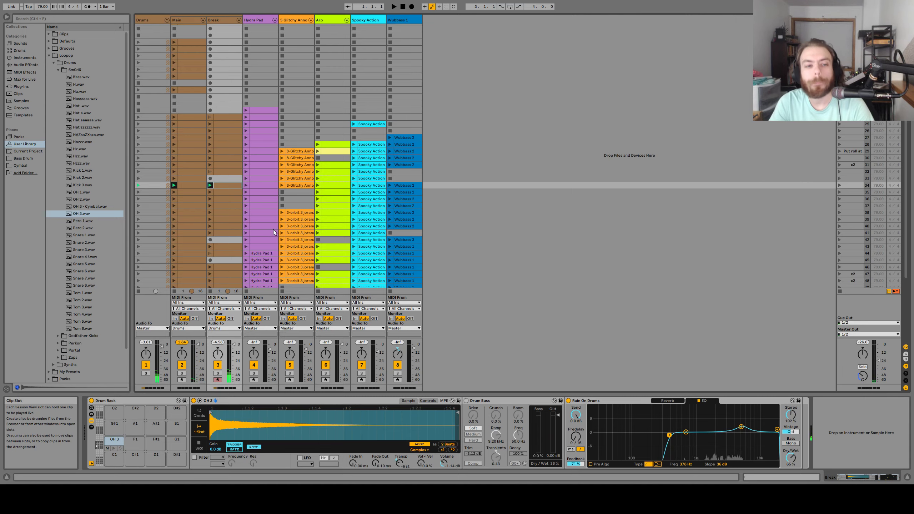
Show the Drums group's effect chain, inspecting its Glue Compressor and Hybrid Reverb
{"action": "scroll", "coordinate": [209, 139], "scroll_direction": "up", "scroll_amount": 1}
{"action": "scroll", "coordinate": [209, 138], "scroll_direction": "up", "scroll_amount": 2}
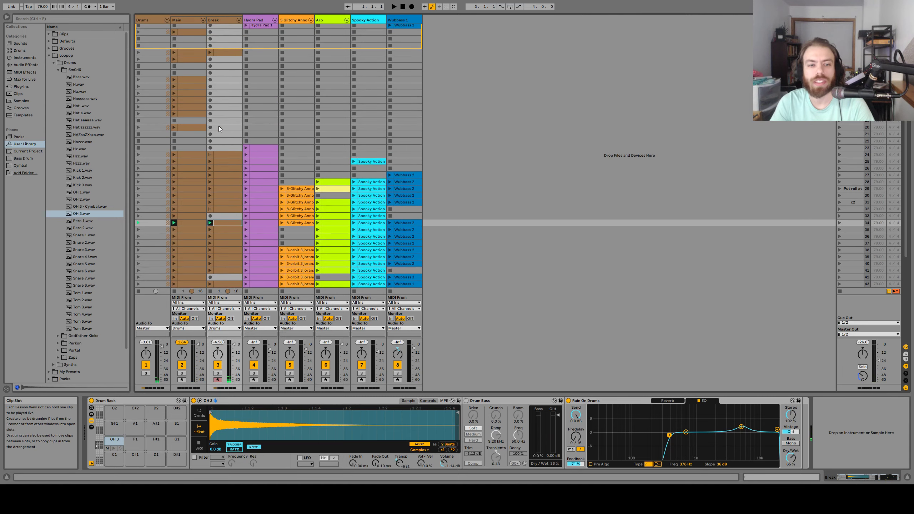
{"action": "left_click", "coordinate": [151, 21]}
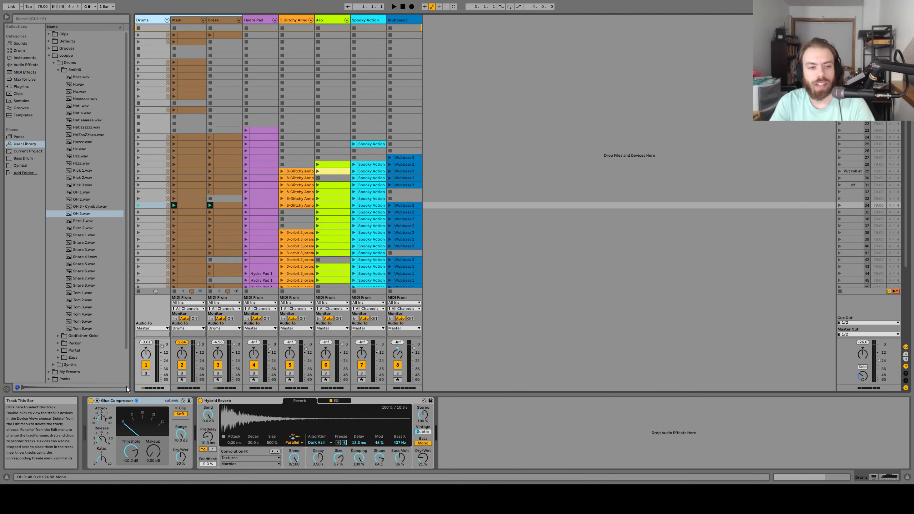
{"action": "left_click", "coordinate": [134, 401]}
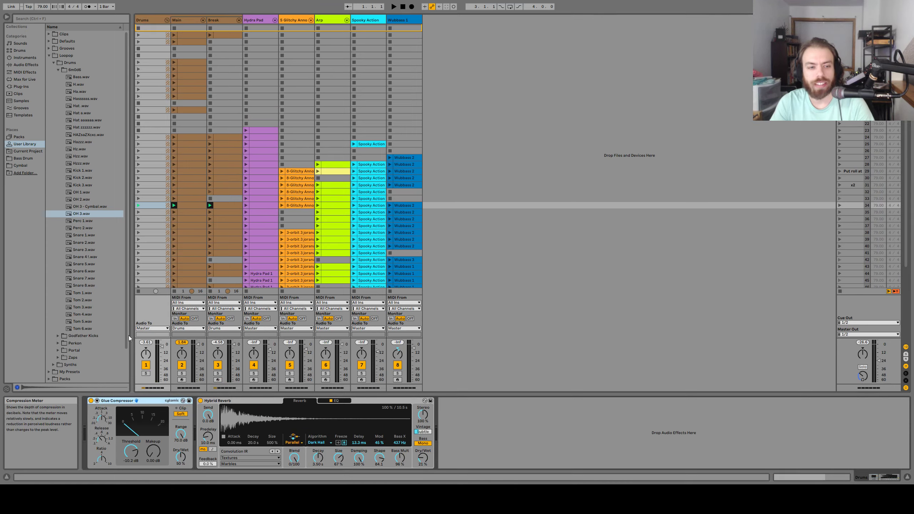
{"action": "left_click", "coordinate": [244, 400]}
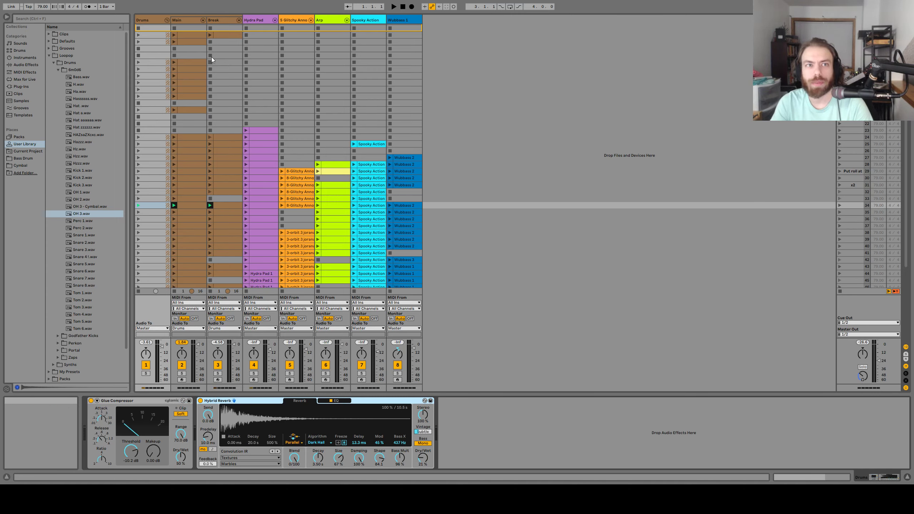
Widen the Glitchy Annoying track's column and show the Spooky Action track's devices
{"action": "left_click", "coordinate": [218, 20]}
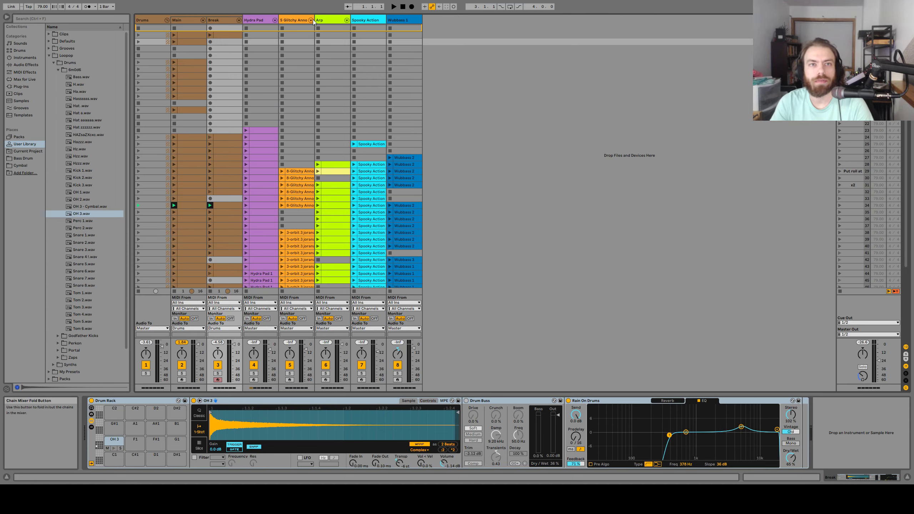
{"action": "mouse_move", "coordinate": [314, 20]}
{"action": "left_mouse_down"}
{"action": "mouse_move", "coordinate": [345, 19]}
{"action": "mouse_move", "coordinate": [329, 19]}
{"action": "left_mouse_up"}
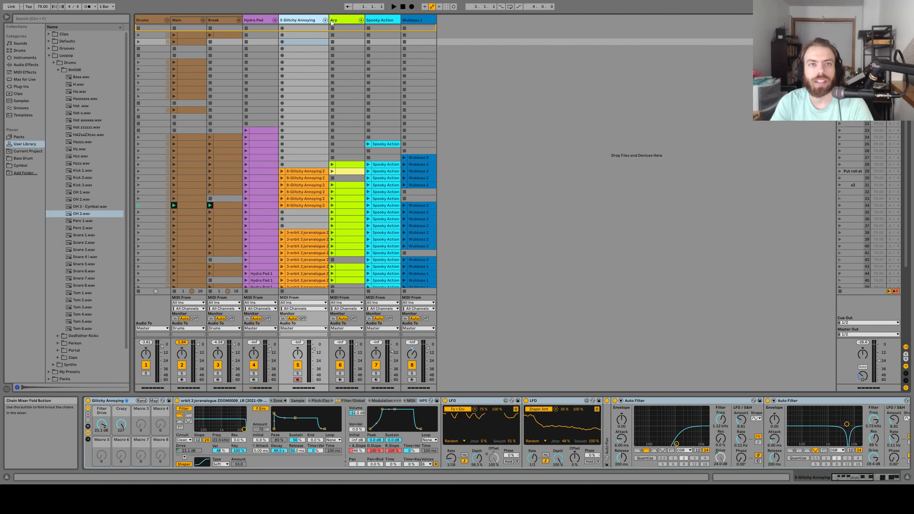
{"action": "left_click", "coordinate": [220, 19]}
{"action": "left_click", "coordinate": [381, 18]}
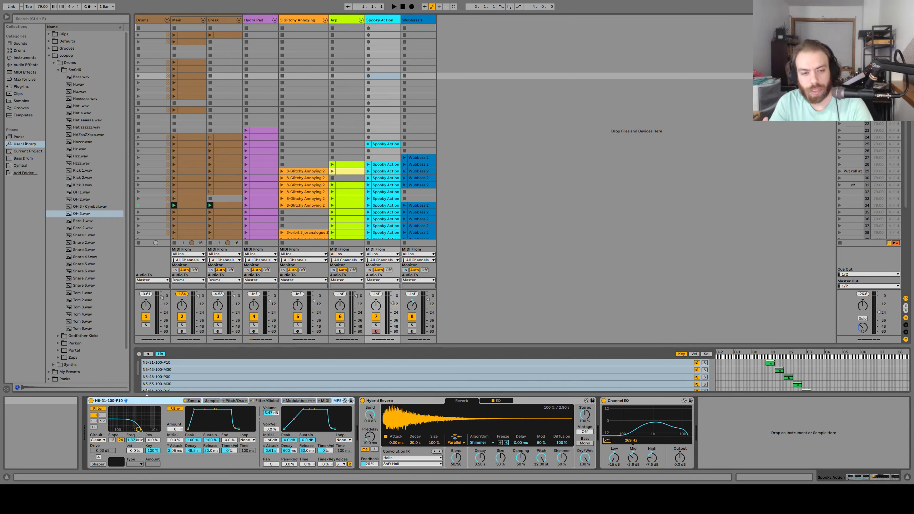
Inspect the sample zones of the Spooky Action track's multisampled Sampler and select the NS-55-100-M30 layer
{"action": "left_click", "coordinate": [190, 401]}
{"action": "left_click", "coordinate": [191, 401]}
{"action": "scroll", "coordinate": [212, 380], "scroll_direction": "down", "scroll_amount": 1}
{"action": "scroll", "coordinate": [212, 380], "scroll_direction": "down", "scroll_amount": 1}
{"action": "left_click", "coordinate": [212, 379]}
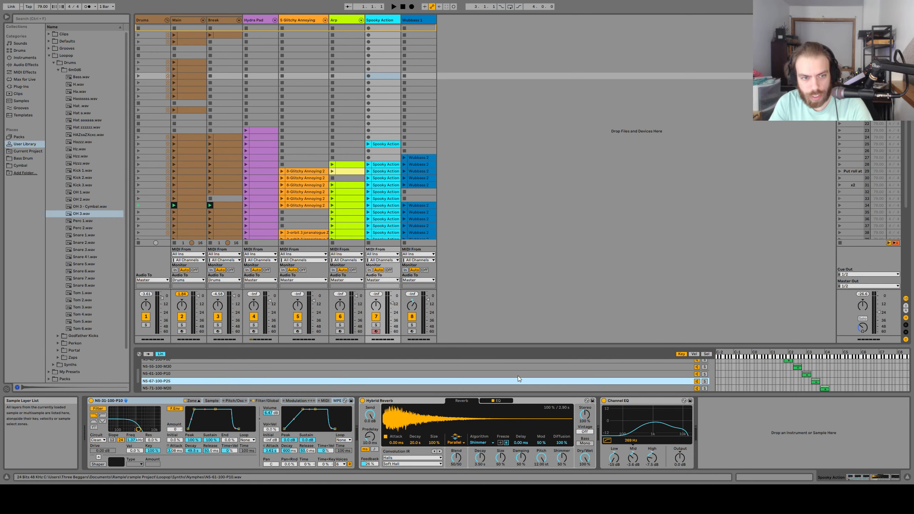
{"action": "left_click", "coordinate": [679, 368]}
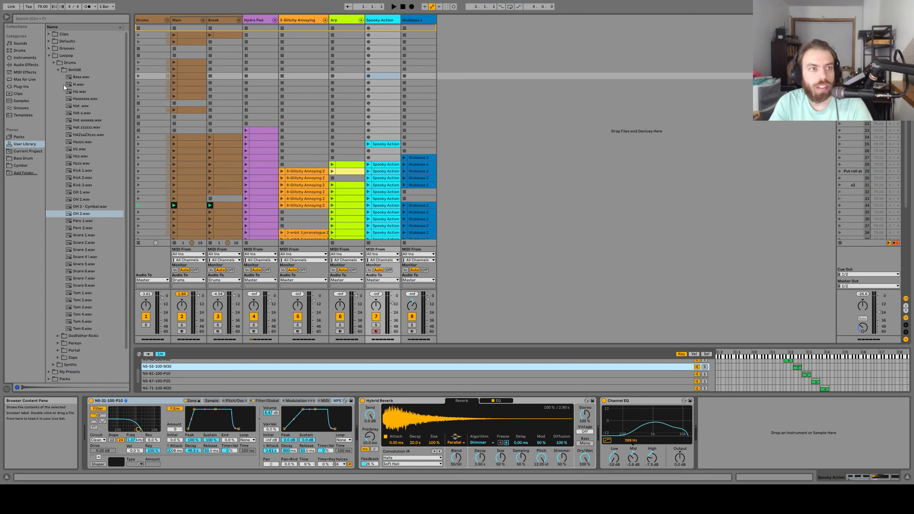
Browse the user library to the Nymphes folder under Synths and select all of its samples
{"action": "left_click", "coordinate": [56, 65]}
{"action": "left_click", "coordinate": [56, 66]}
{"action": "left_click", "coordinate": [53, 72]}
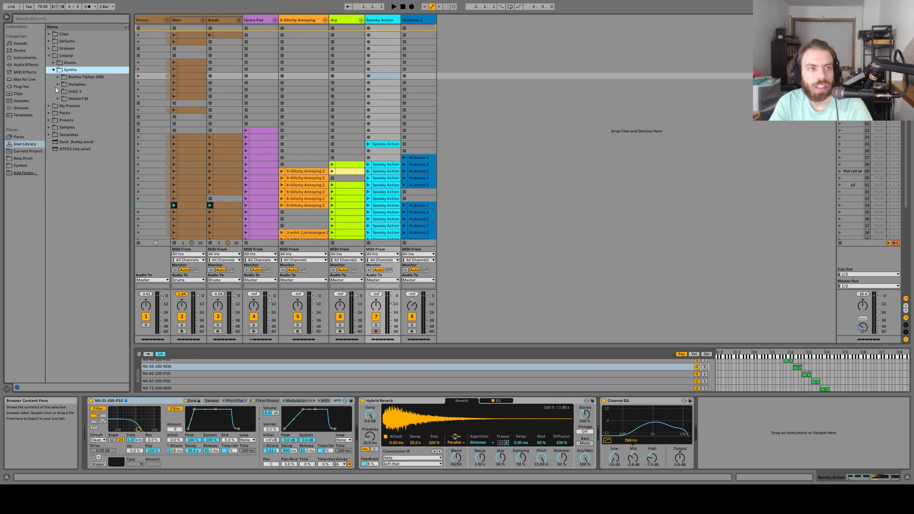
{"action": "left_click", "coordinate": [58, 84]}
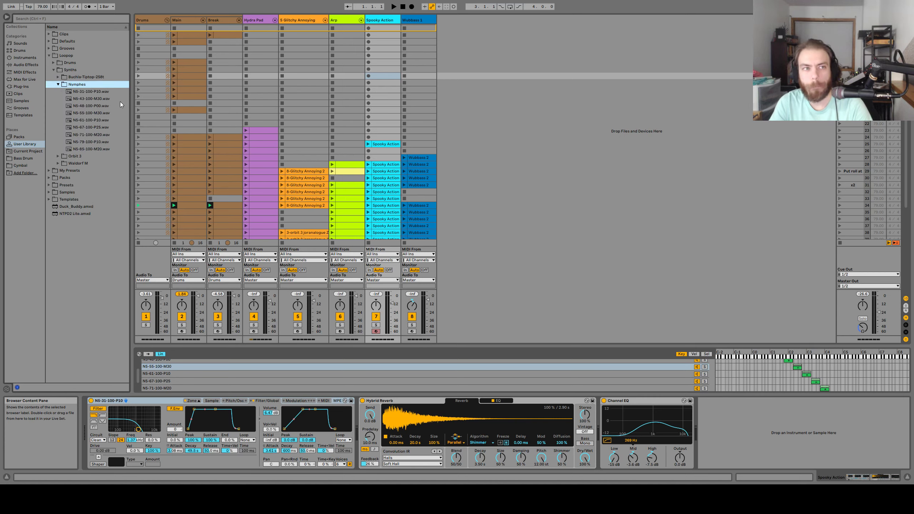
{"action": "left_click", "coordinate": [102, 91]}
{"action": "left_click", "coordinate": [99, 149], "text": "shift"}
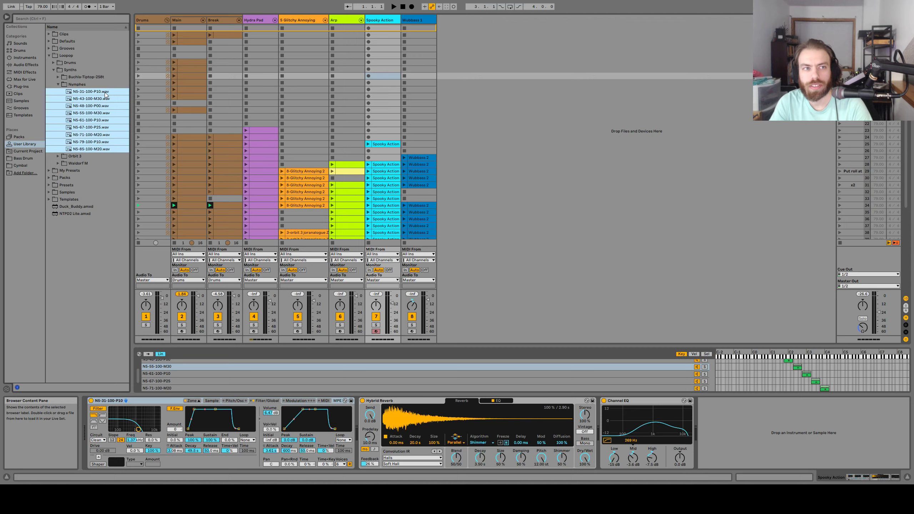
{"action": "left_click", "coordinate": [104, 92]}
{"action": "double_click", "coordinate": [98, 115]}
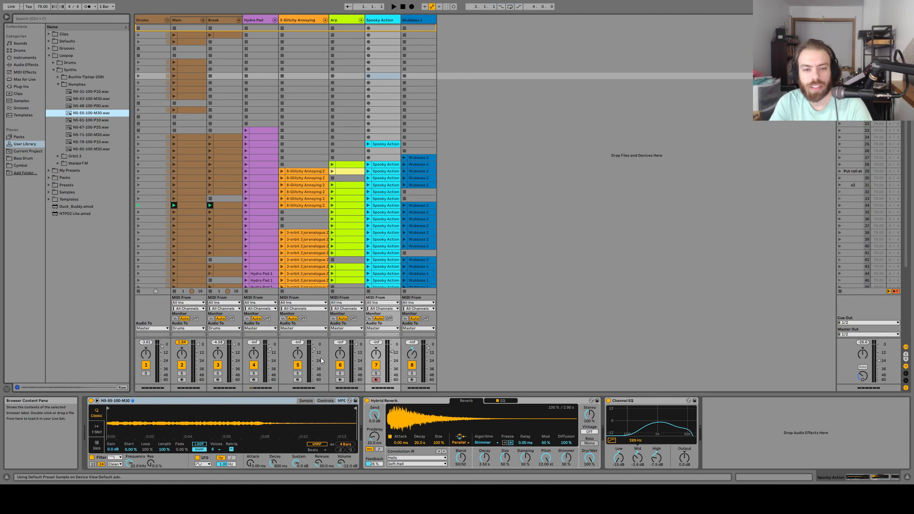
{"action": "key", "text": "ctrl+z"}
Audition the Nymphes samples NS-48-100-P00, NS-79-100-P10 and NS-61-100-P10 in the browser
{"action": "left_click", "coordinate": [93, 119]}
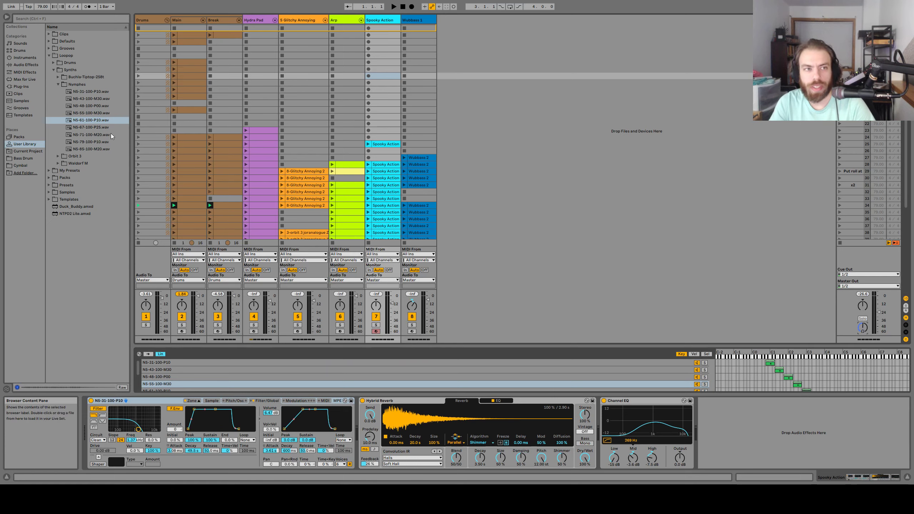
{"action": "left_click", "coordinate": [93, 106]}
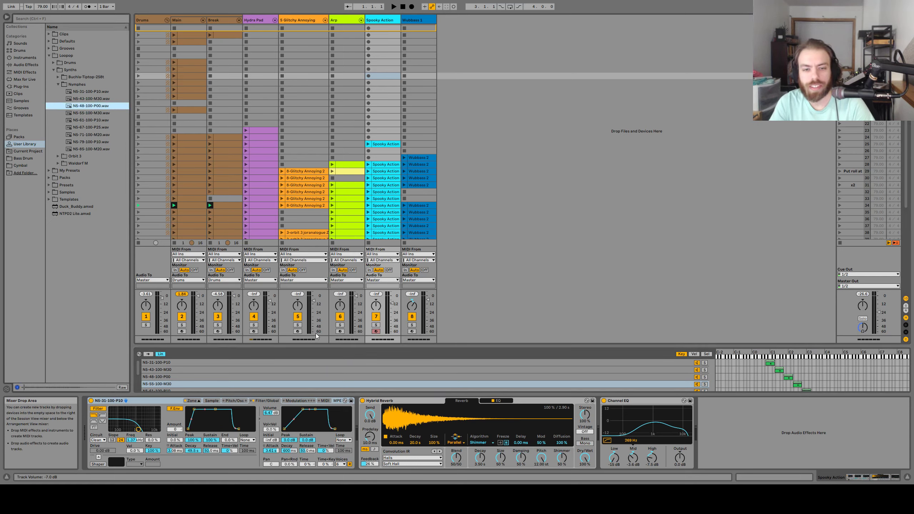
{"action": "left_click", "coordinate": [86, 142]}
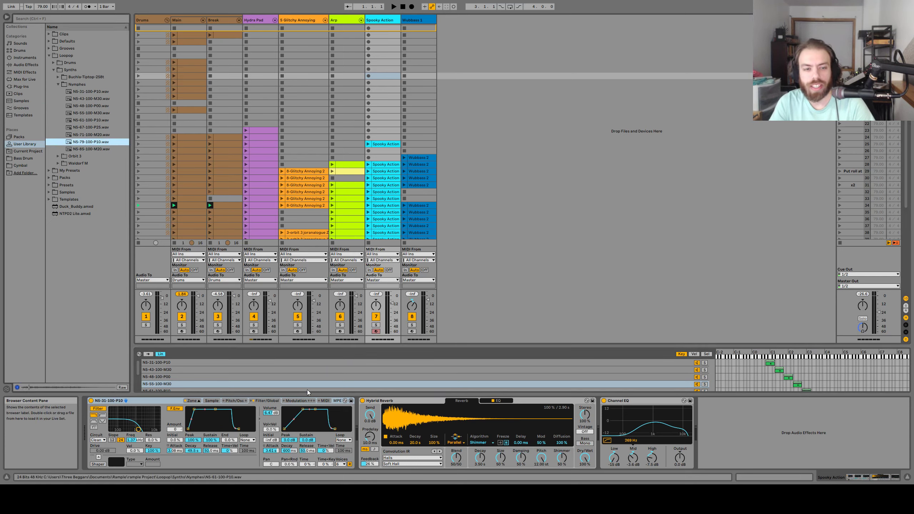
{"action": "left_click", "coordinate": [116, 121]}
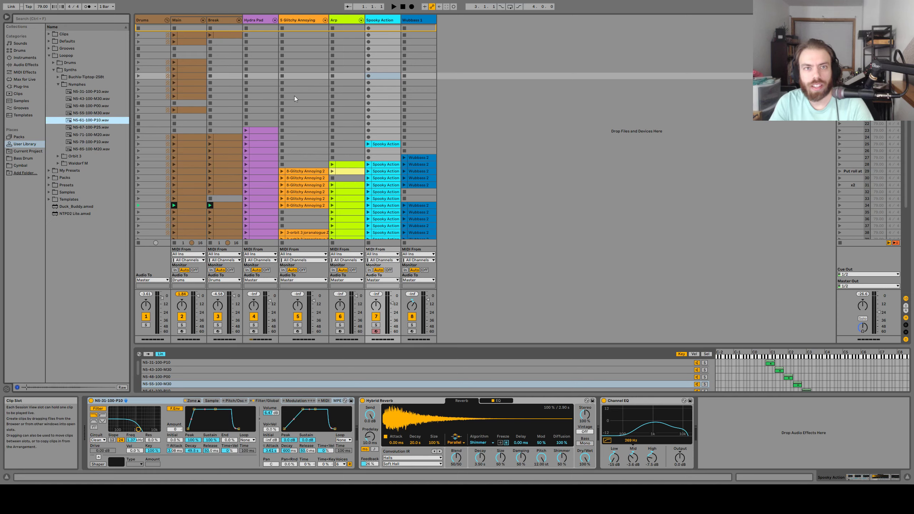
{"action": "left_click", "coordinate": [174, 384]}
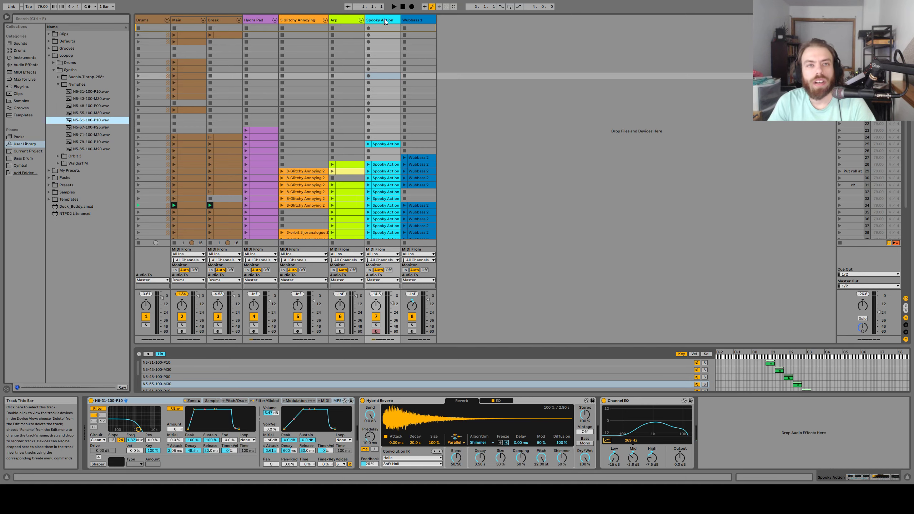
Look through the device chains of the melodic tracks, finishing on the Arp track
{"action": "left_click", "coordinate": [254, 18]}
{"action": "left_click", "coordinate": [312, 22]}
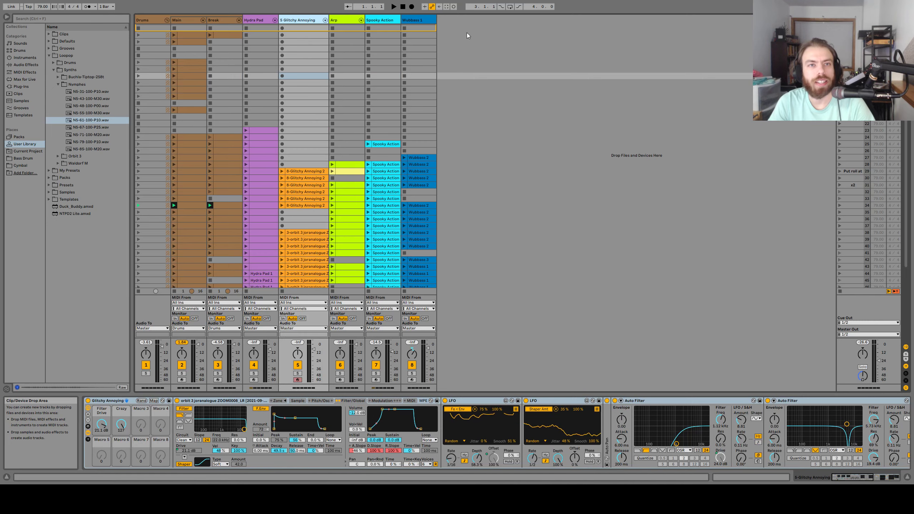
{"action": "left_click", "coordinate": [352, 20]}
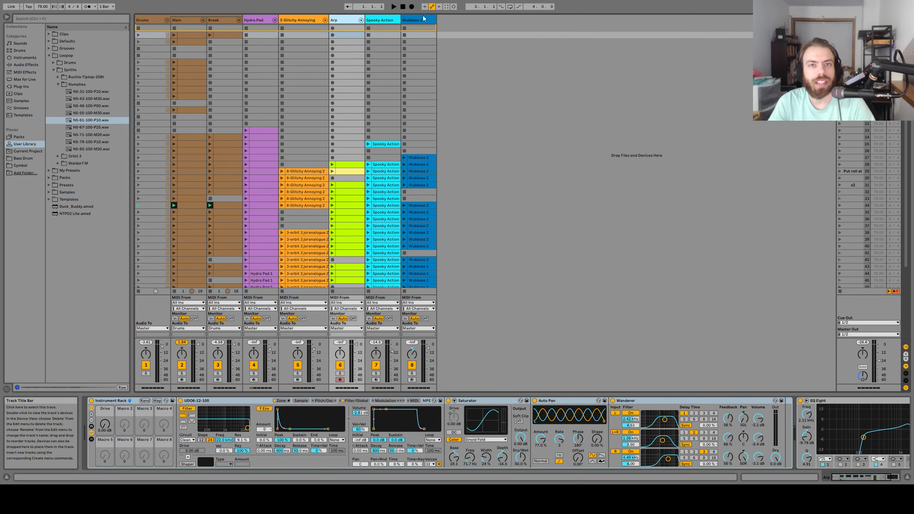
{"action": "left_click", "coordinate": [401, 20]}
{"action": "left_click", "coordinate": [346, 20]}
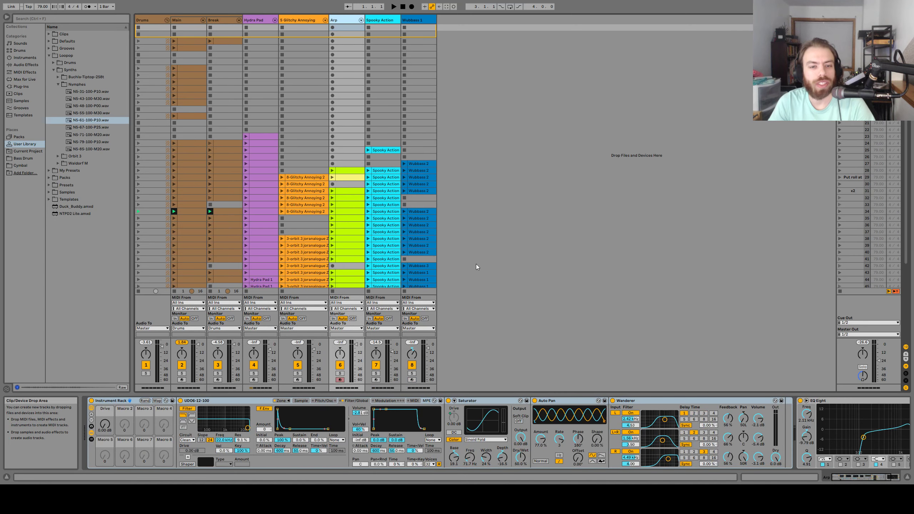
Look in the Orbit 3 and Nymphes sample folders for the source of the Arp track's UDO6-12-100 Sampler
{"action": "left_click", "coordinate": [209, 402]}
{"action": "left_click", "coordinate": [58, 85]}
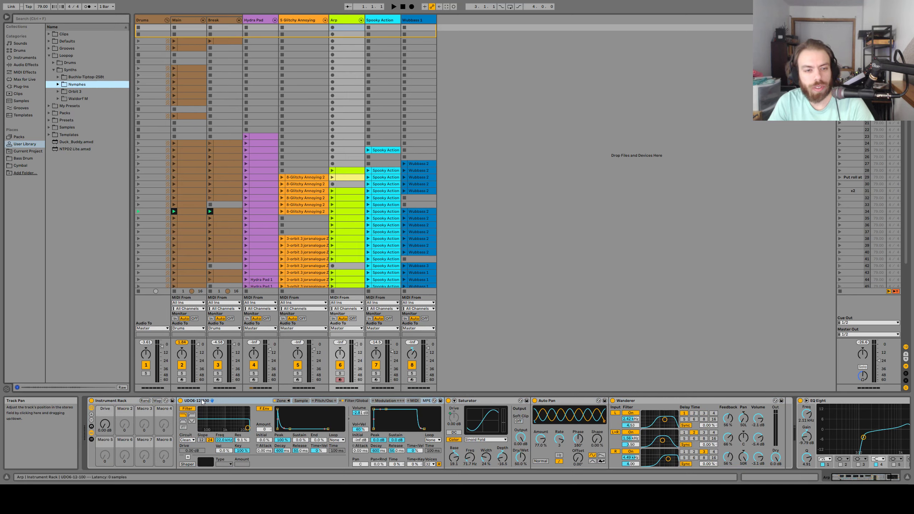
{"action": "left_click", "coordinate": [58, 92]}
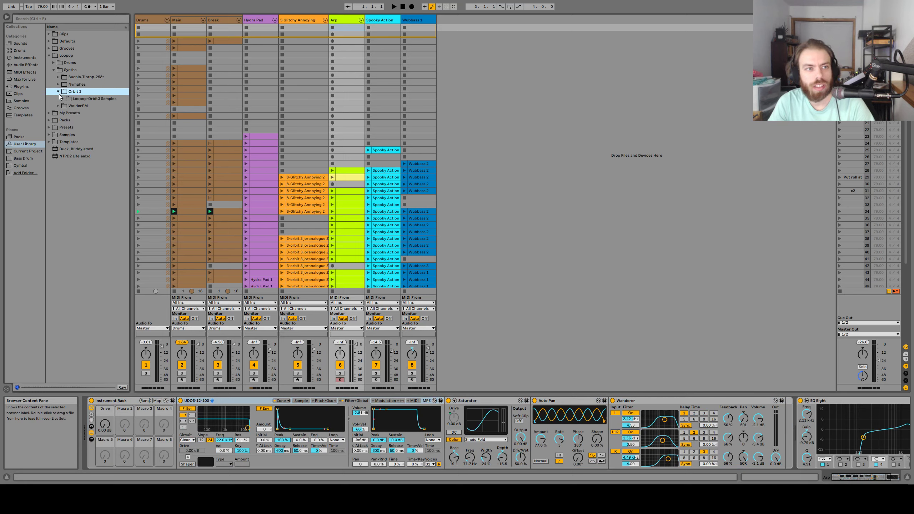
{"action": "left_click", "coordinate": [62, 99]}
{"action": "left_click", "coordinate": [62, 99]}
{"action": "left_click", "coordinate": [58, 91]}
{"action": "left_click", "coordinate": [58, 84]}
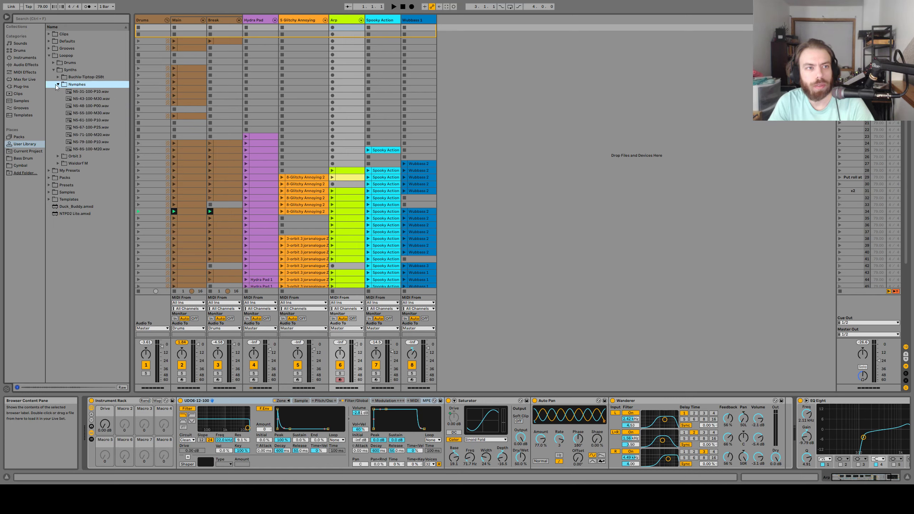
{"action": "left_click", "coordinate": [57, 85]}
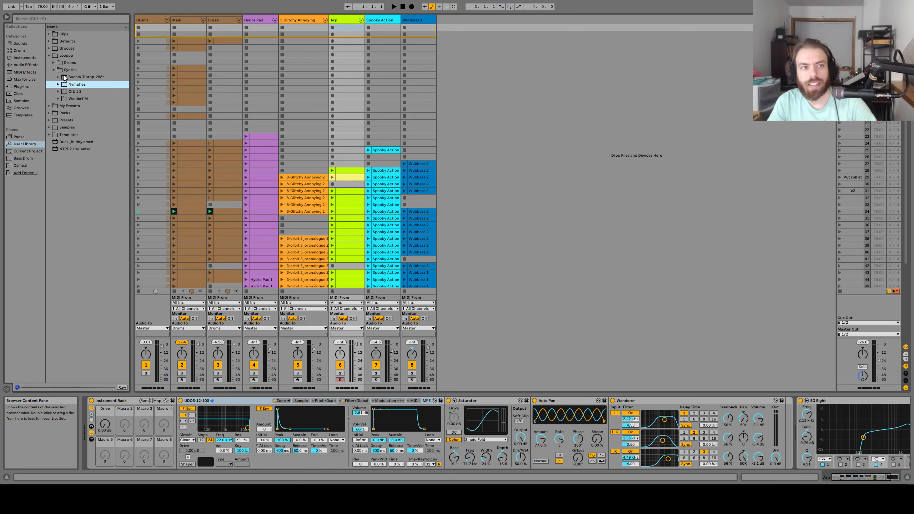
Inspect the Arp track's Sampler and its Saturator, Auto Pan, Wanderer and EQ Eight effects
{"action": "left_click", "coordinate": [259, 402]}
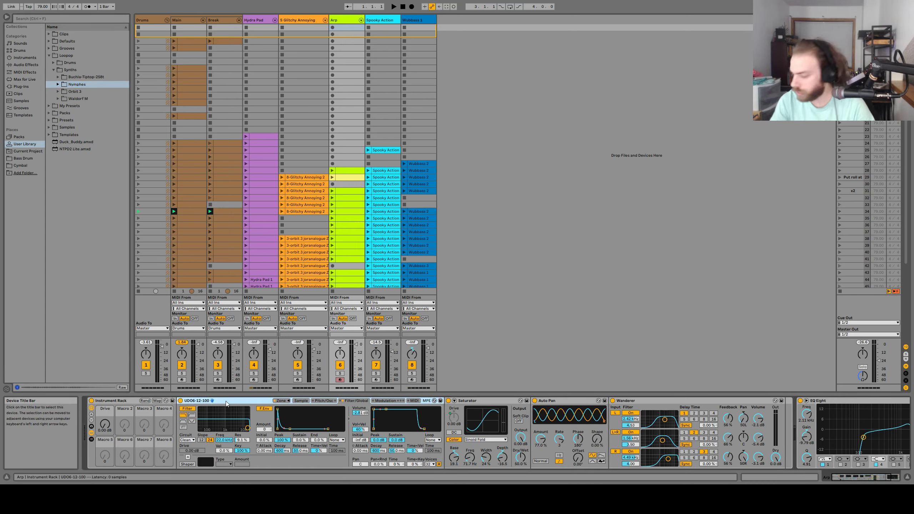
{"action": "left_click", "coordinate": [493, 401]}
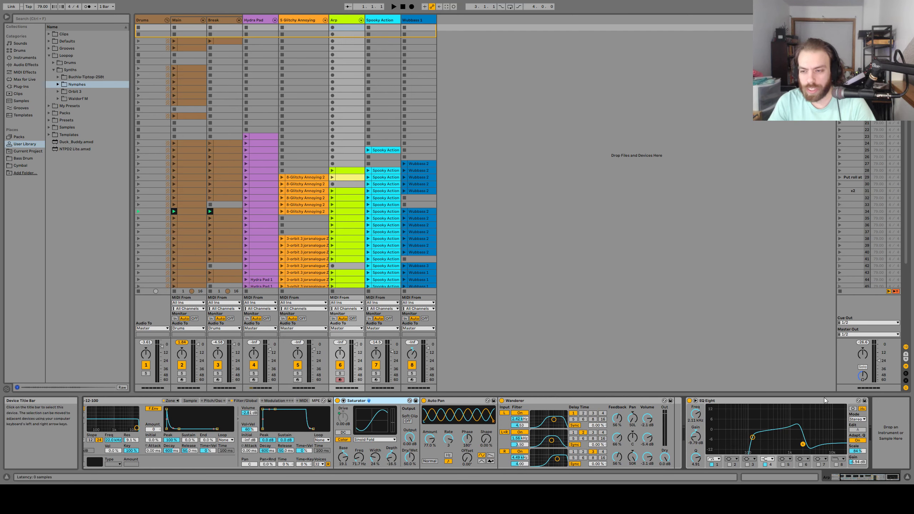
{"action": "left_click", "coordinate": [824, 400]}
{"action": "left_click", "coordinate": [537, 400]}
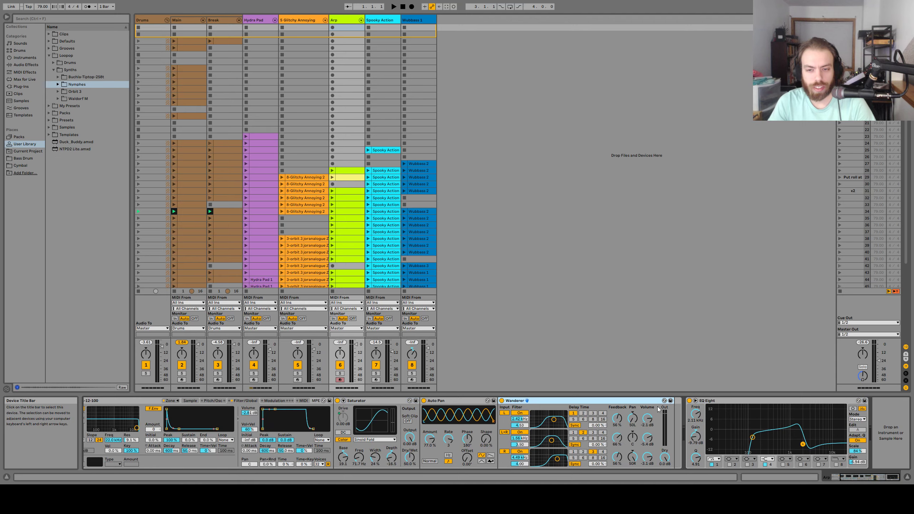
{"action": "left_click", "coordinate": [753, 401]}
{"action": "left_click", "coordinate": [637, 400]}
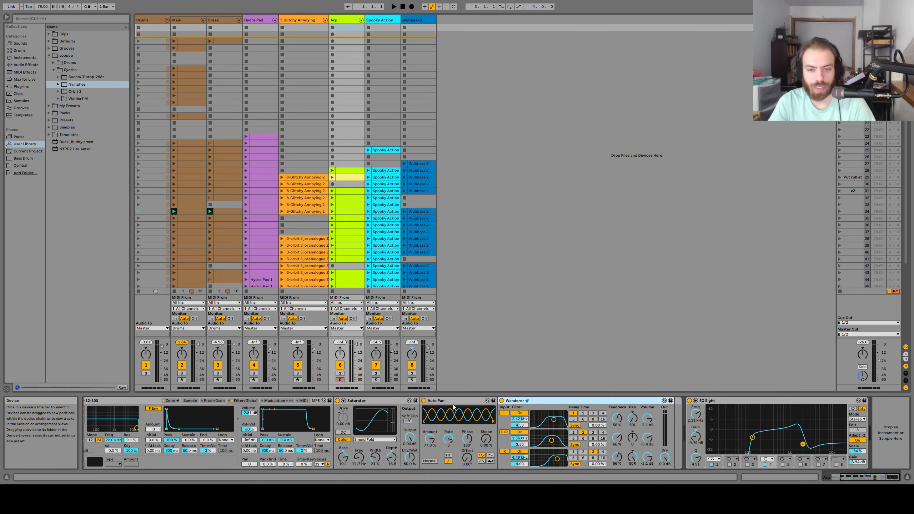
{"action": "scroll", "coordinate": [241, 409], "scroll_direction": "left", "scroll_amount": 3}
{"action": "scroll", "coordinate": [561, 413], "scroll_direction": "right", "scroll_amount": 3}
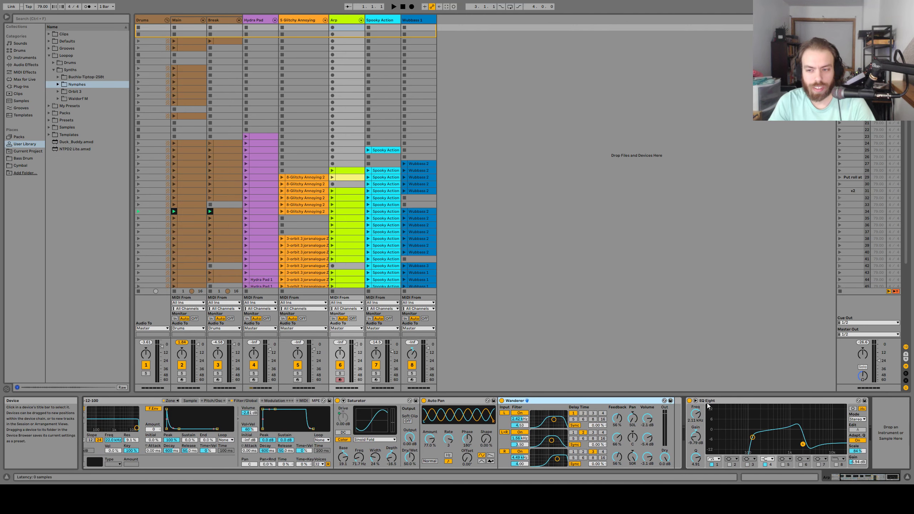
Bypass the Arp track's Saturator, Auto Pan, Wanderer and EQ Eight to hear the dry sound
{"action": "left_click", "coordinate": [707, 406]}
{"action": "scroll", "coordinate": [461, 426], "scroll_direction": "left", "scroll_amount": 3}
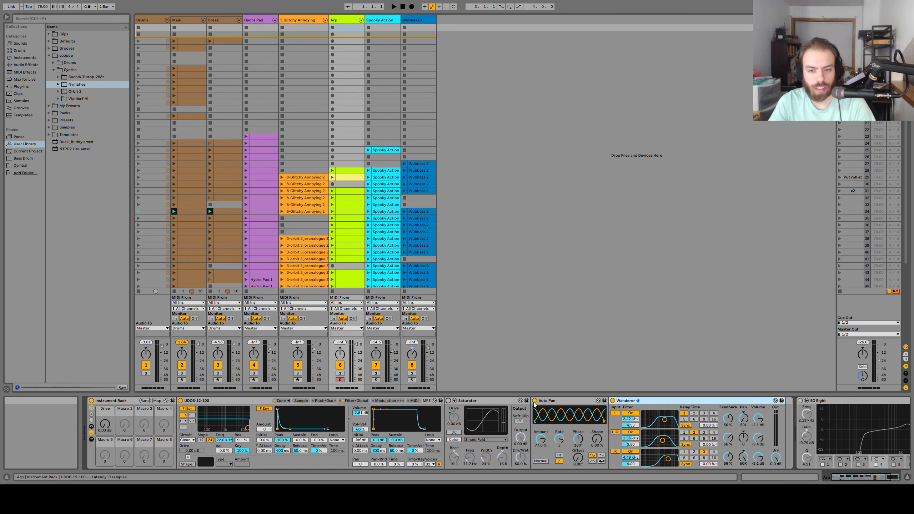
{"action": "left_click", "coordinate": [535, 400]}
{"action": "left_click", "coordinate": [612, 401]}
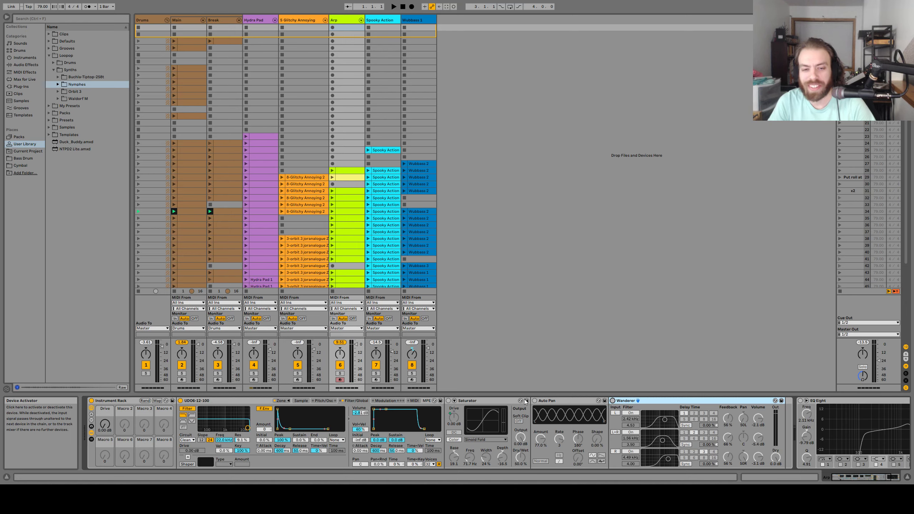
Re-enable the Arp track's Saturator, Auto Pan, Wanderer and EQ Eight one after another
{"action": "left_click", "coordinate": [448, 400]}
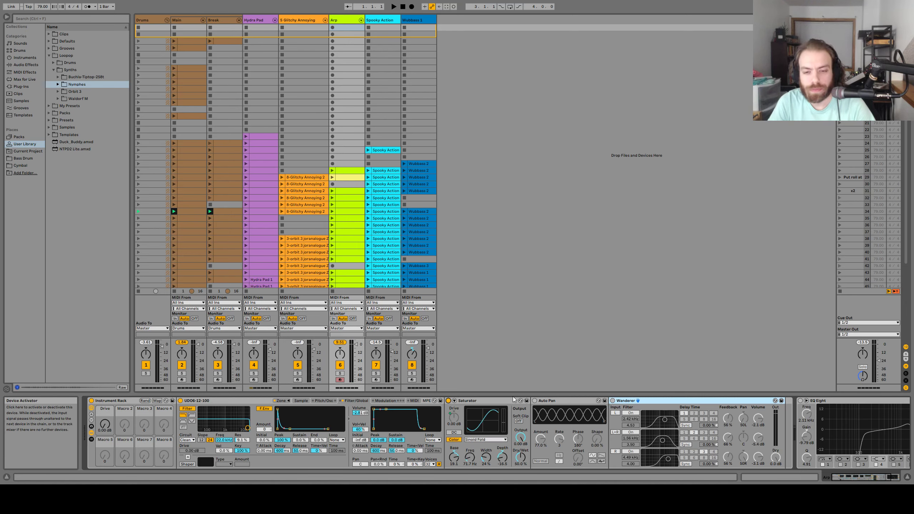
{"action": "left_click", "coordinate": [535, 401]}
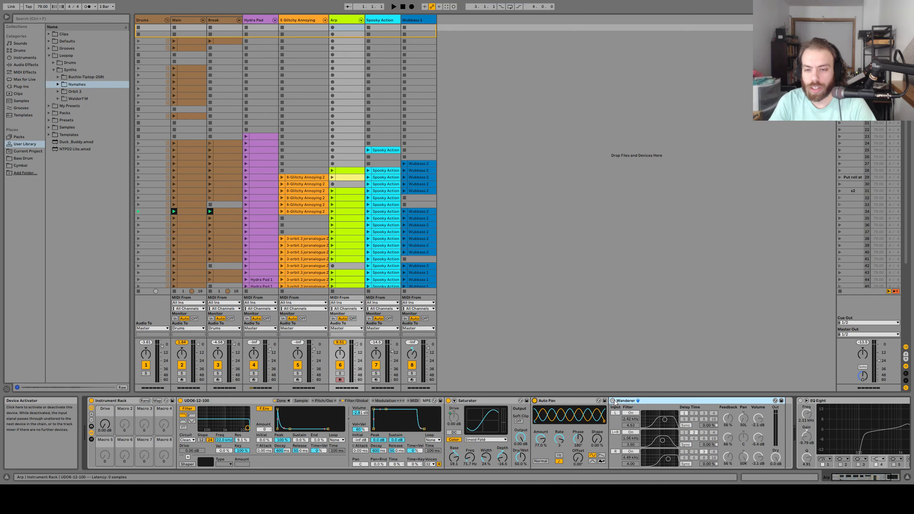
{"action": "left_click", "coordinate": [613, 401]}
{"action": "scroll", "coordinate": [651, 423], "scroll_direction": "right", "scroll_amount": 3}
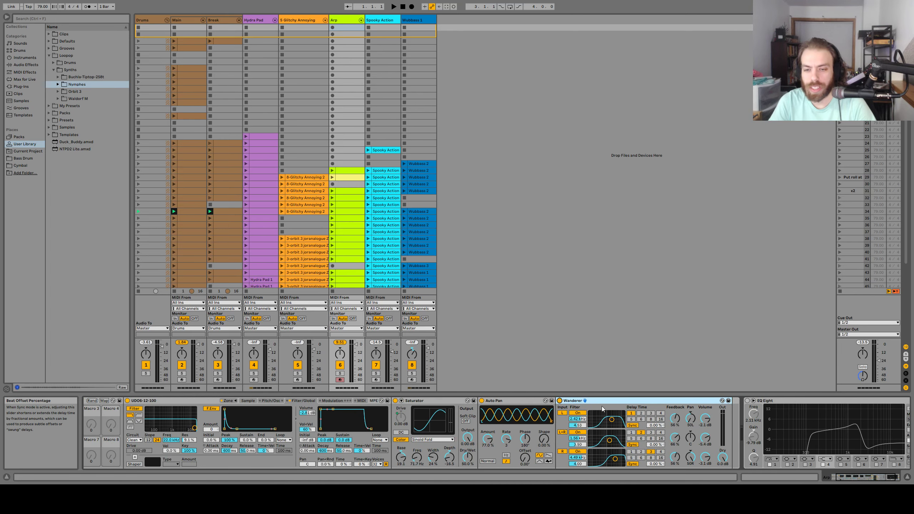
{"action": "scroll", "coordinate": [680, 415], "scroll_direction": "right", "scroll_amount": 3}
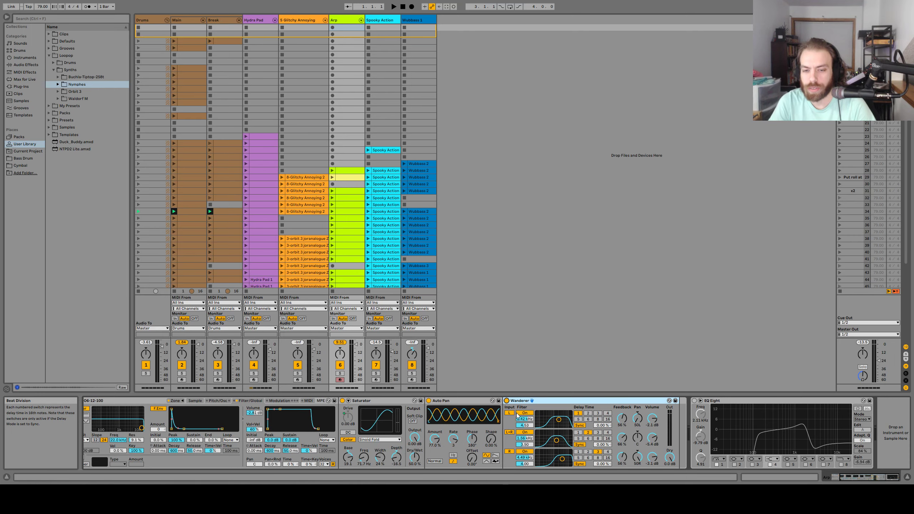
{"action": "left_click", "coordinate": [695, 401]}
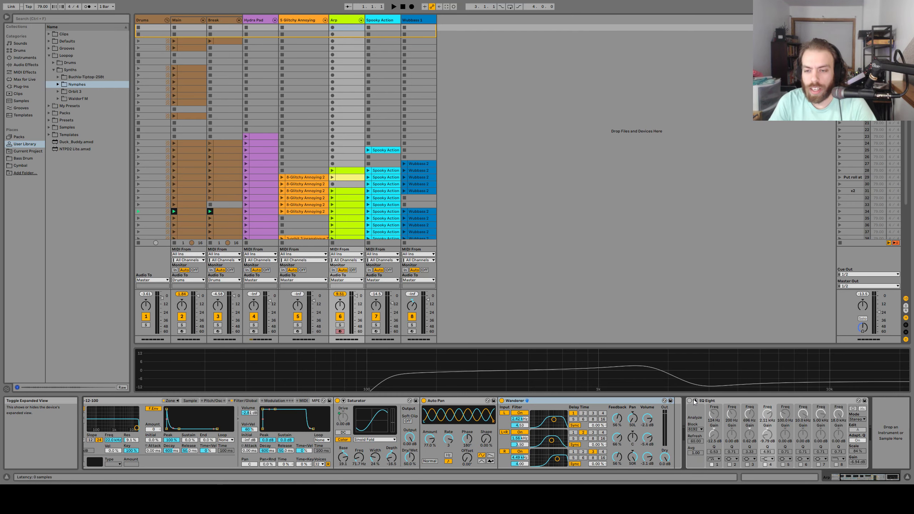
{"action": "left_click", "coordinate": [695, 401]}
{"action": "scroll", "coordinate": [487, 457], "scroll_direction": "left", "scroll_amount": 6}
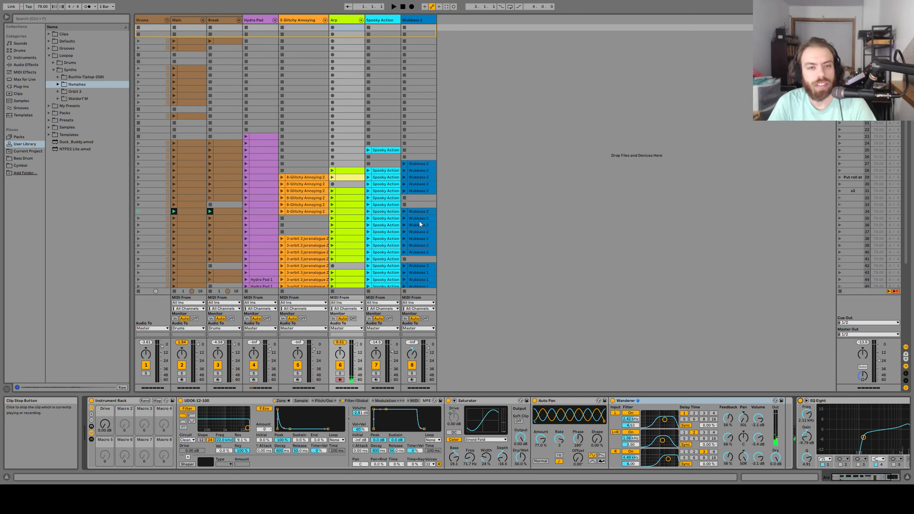
Play the Arp track's scene 34 clip together with the drums, stop playback and show the Wubbass 1 track's devices
{"action": "left_click", "coordinate": [332, 211]}
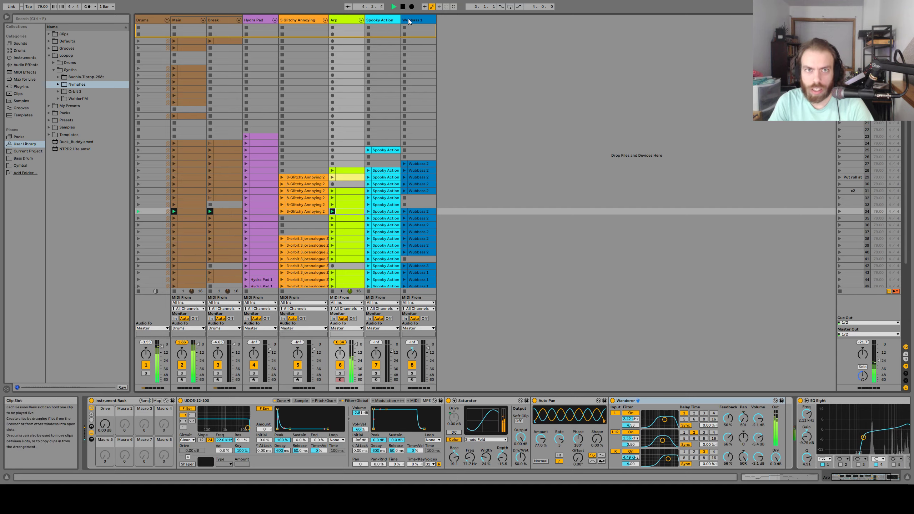
{"action": "key", "text": "space"}
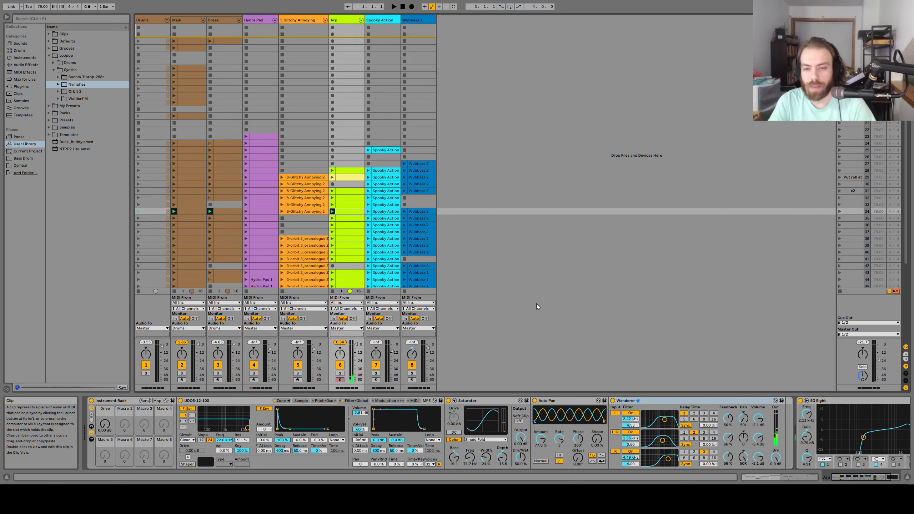
{"action": "scroll", "coordinate": [706, 423], "scroll_direction": "right", "scroll_amount": 3}
{"action": "scroll", "coordinate": [706, 422], "scroll_direction": "left", "scroll_amount": 3}
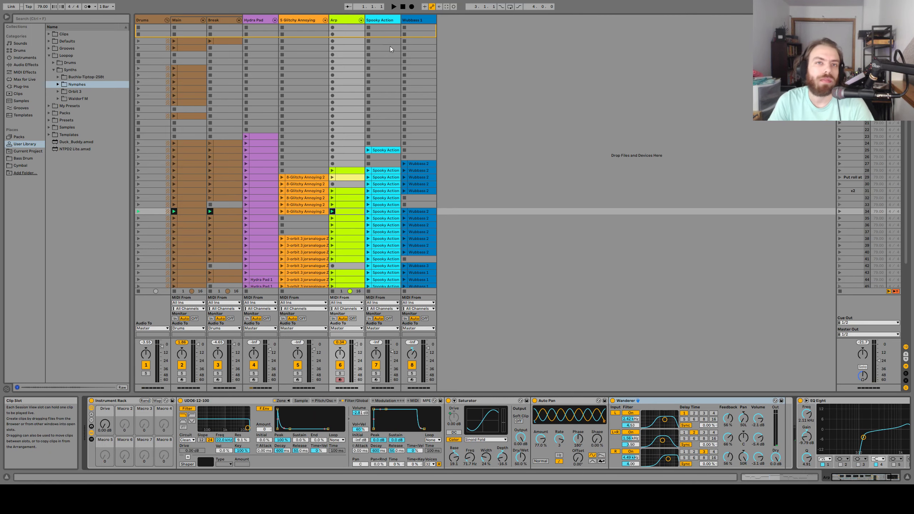
{"action": "left_click", "coordinate": [428, 23]}
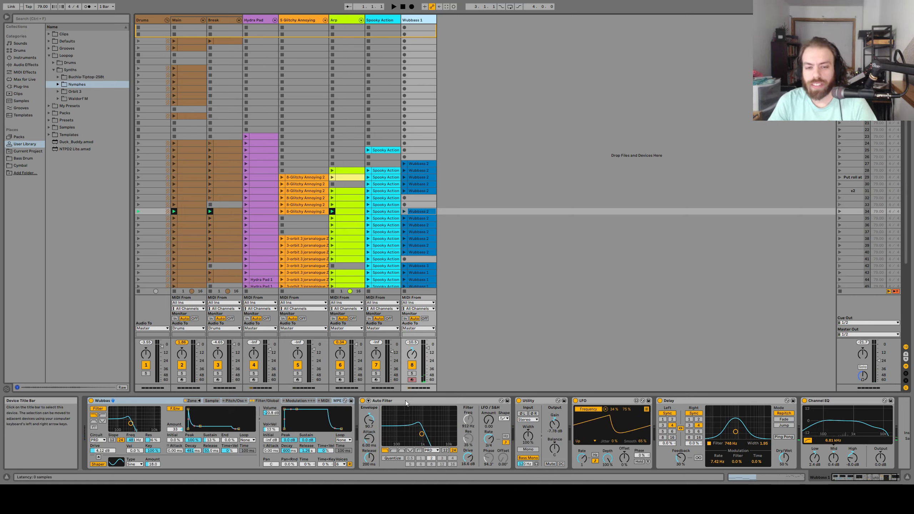
Play the Wubbass 1 track's scene 34 clip together with the drums and Arp, and stop playback
{"action": "left_click", "coordinate": [447, 401]}
{"action": "left_click", "coordinate": [469, 419]}
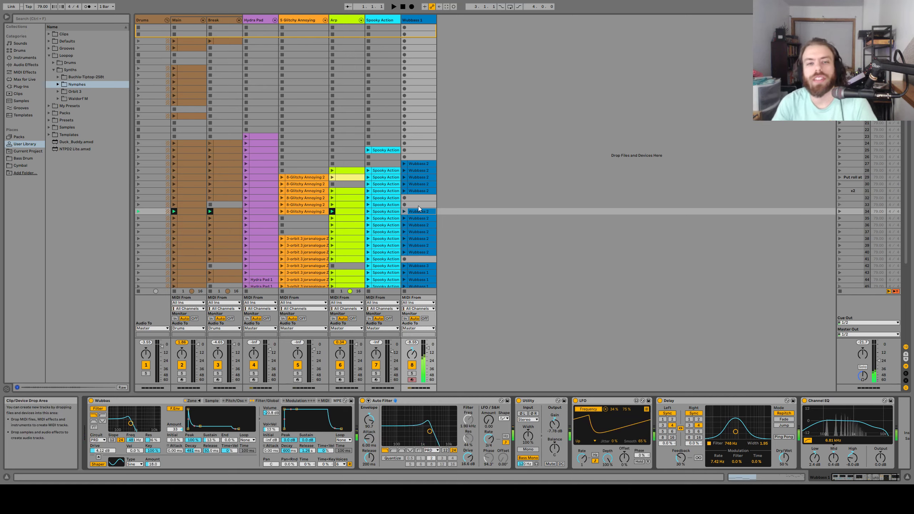
{"action": "left_click", "coordinate": [404, 212]}
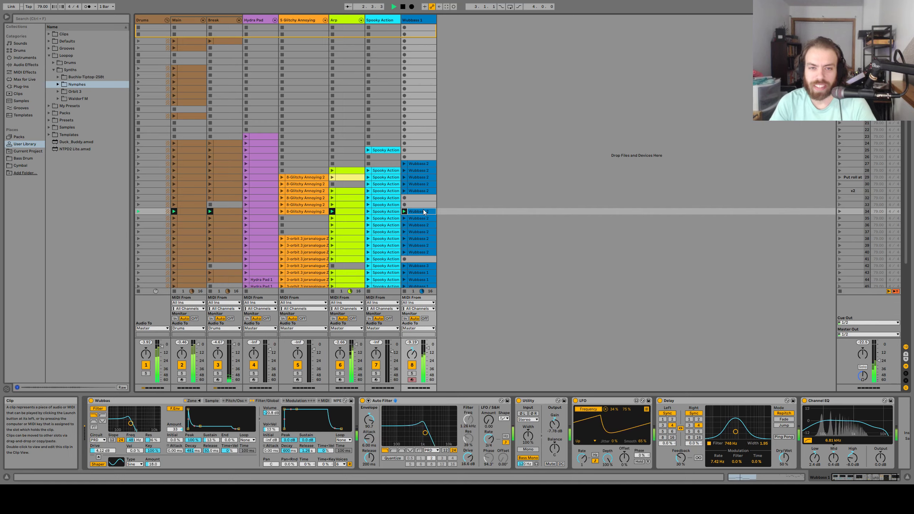
{"action": "scroll", "coordinate": [424, 213], "scroll_direction": "down", "scroll_amount": 5}
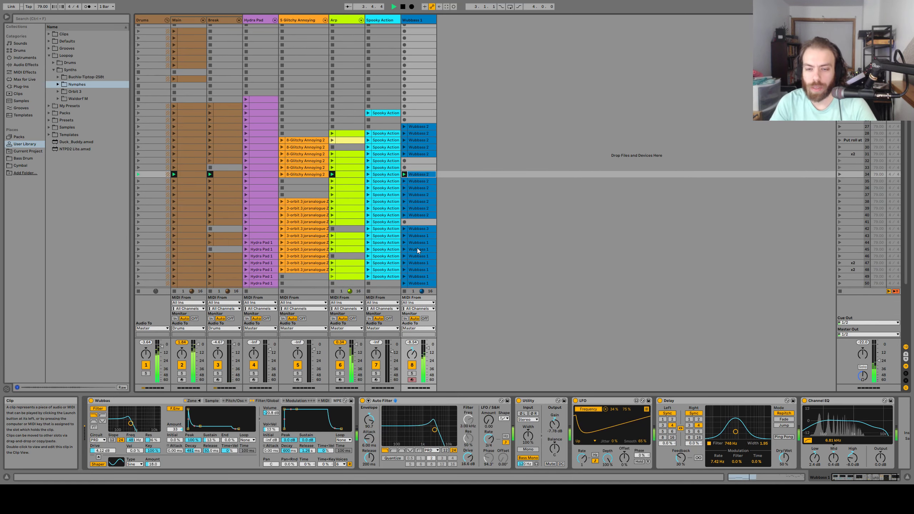
{"action": "scroll", "coordinate": [417, 248], "scroll_direction": "up", "scroll_amount": 5}
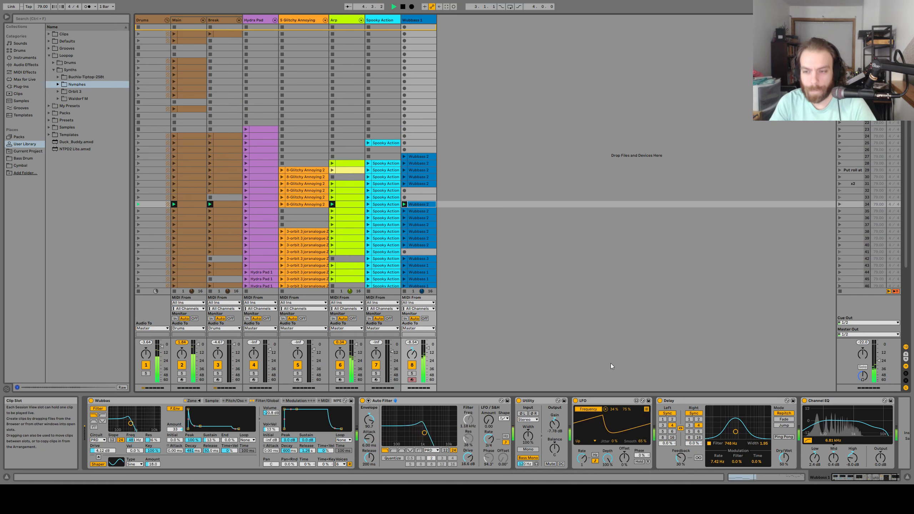
{"action": "scroll", "coordinate": [717, 434], "scroll_direction": "right", "scroll_amount": 1}
{"action": "scroll", "coordinate": [716, 434], "scroll_direction": "left", "scroll_amount": 1}
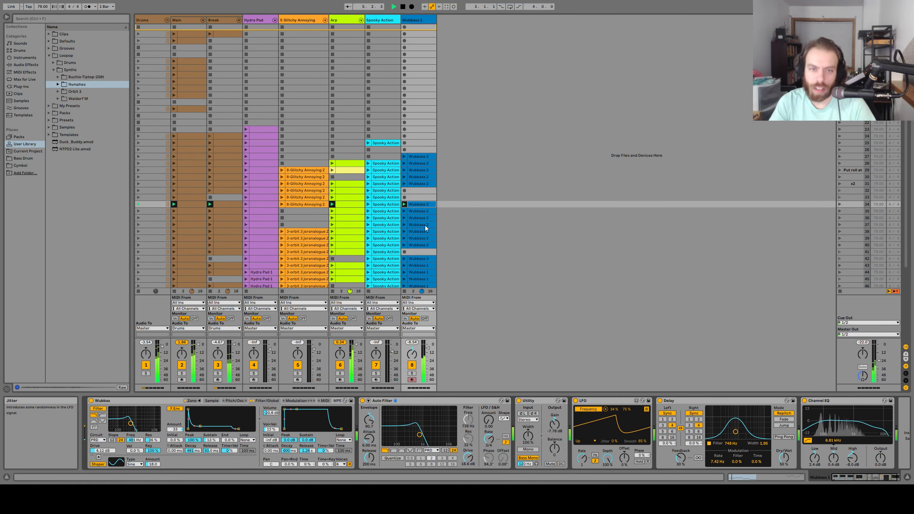
{"action": "double_click", "coordinate": [403, 7]}
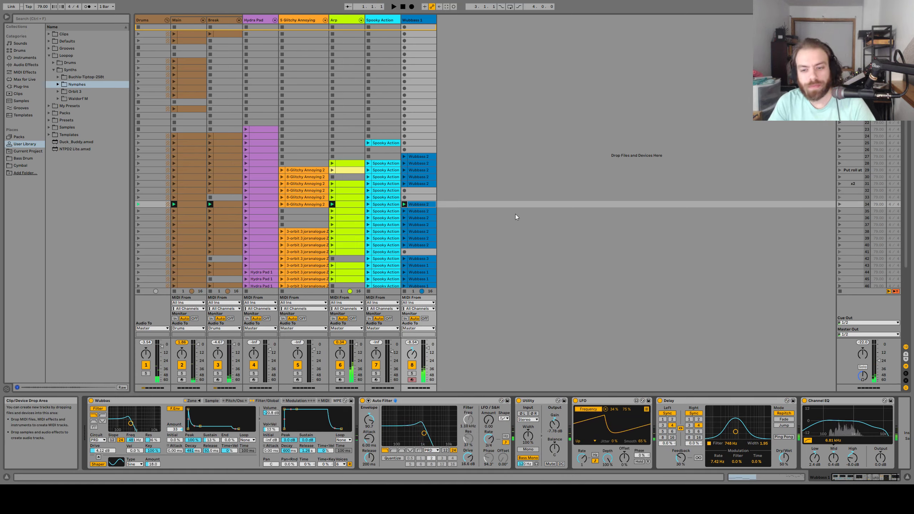
Inspect the Delay and Channel EQ at the end of the Wubbass 1 track's effect chain
{"action": "scroll", "coordinate": [647, 425], "scroll_direction": "right", "scroll_amount": 1}
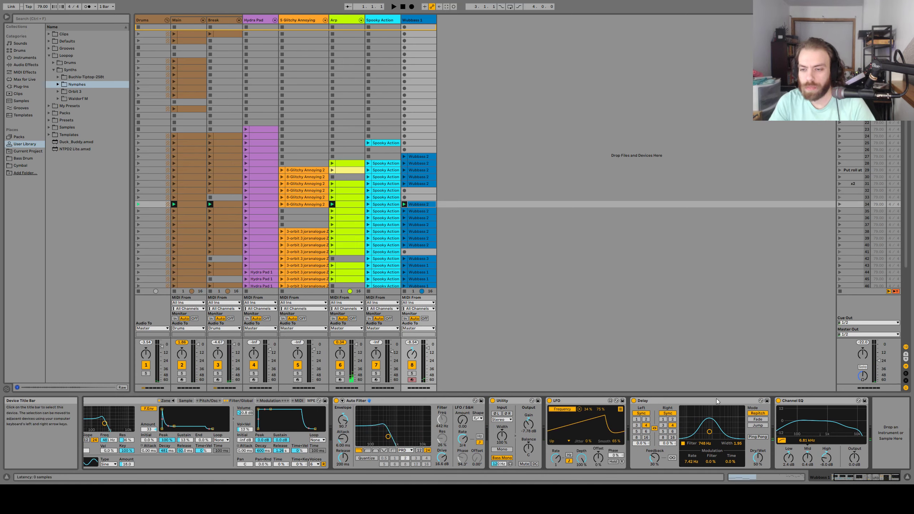
{"action": "left_click", "coordinate": [651, 400]}
{"action": "scroll", "coordinate": [641, 432], "scroll_direction": "left", "scroll_amount": 1}
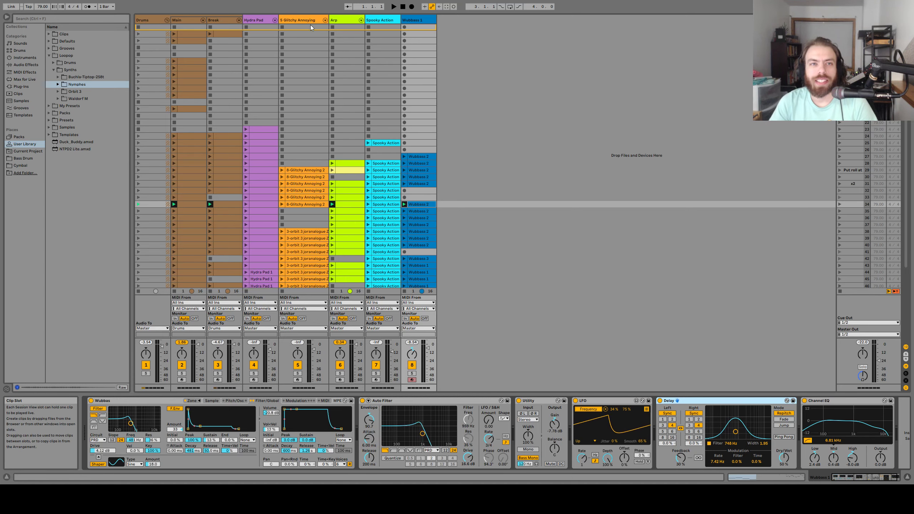
Show the Glitchy Annoying track's devices, play its scene 38 clip along with the other tracks, and stop playback
{"action": "left_click", "coordinate": [323, 20]}
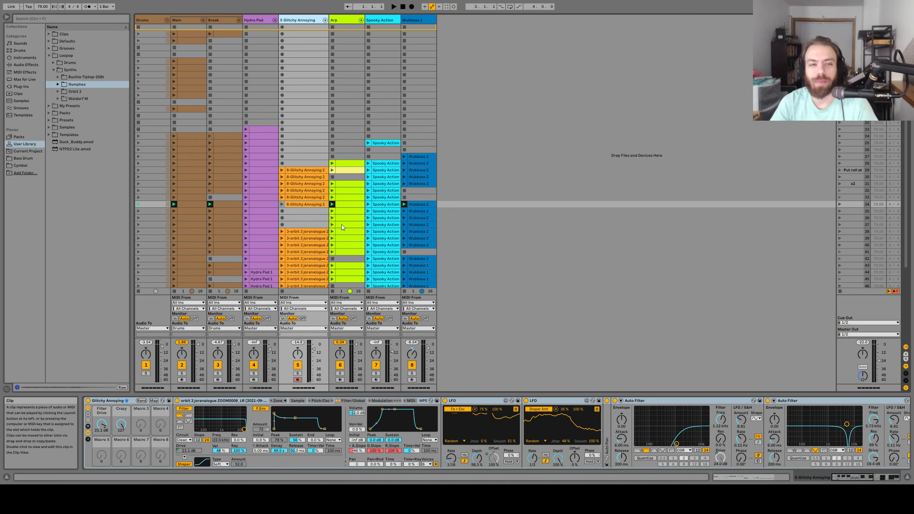
{"action": "left_click", "coordinate": [283, 232]}
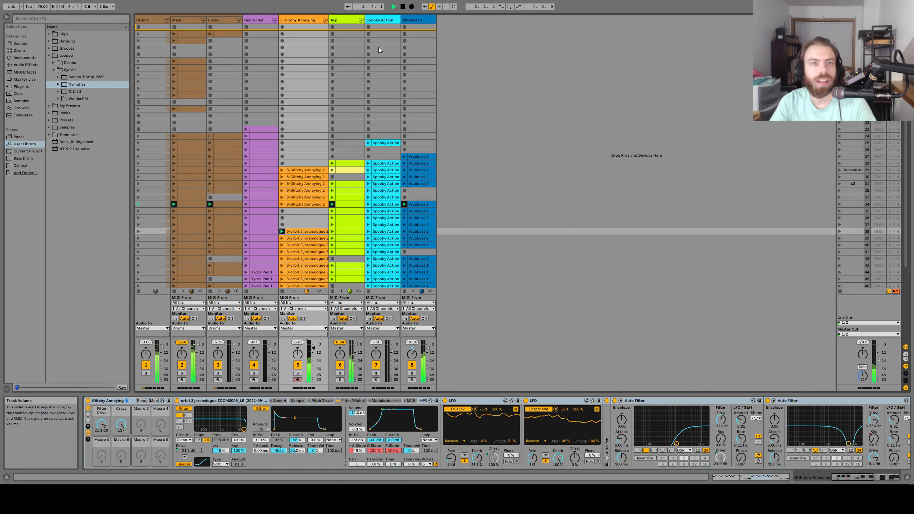
{"action": "left_click", "coordinate": [403, 9]}
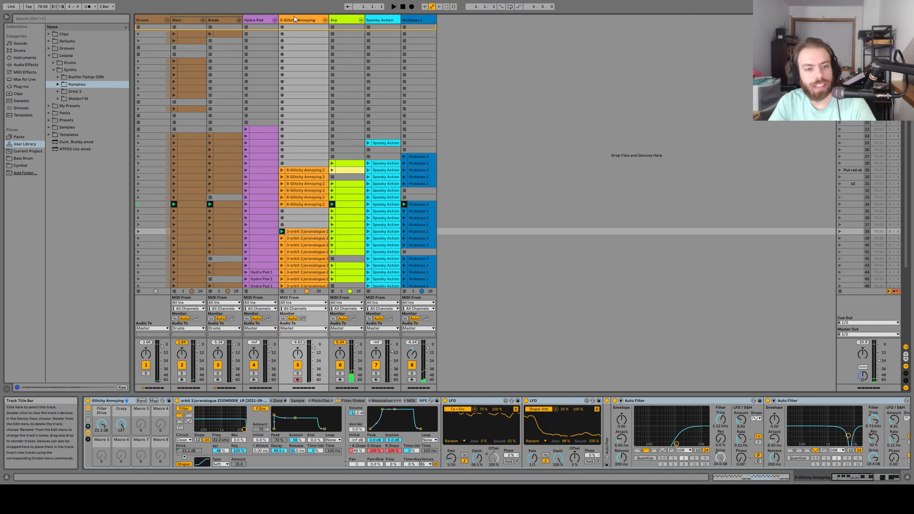
Expand the Orbit 3 folder and its Loopop-Orbit3 Samples subfolder in the browser and preview the fourth sample
{"action": "left_click", "coordinate": [54, 92]}
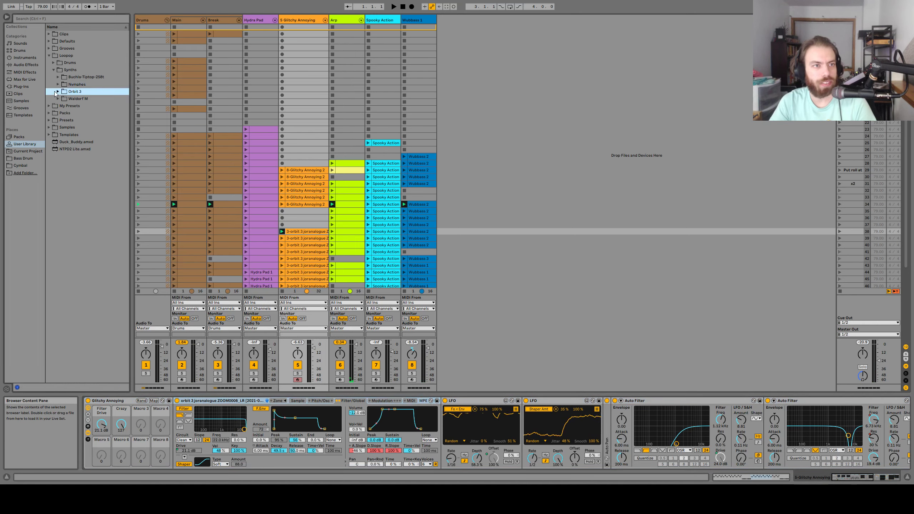
{"action": "left_click", "coordinate": [59, 100]}
{"action": "left_click", "coordinate": [64, 99]}
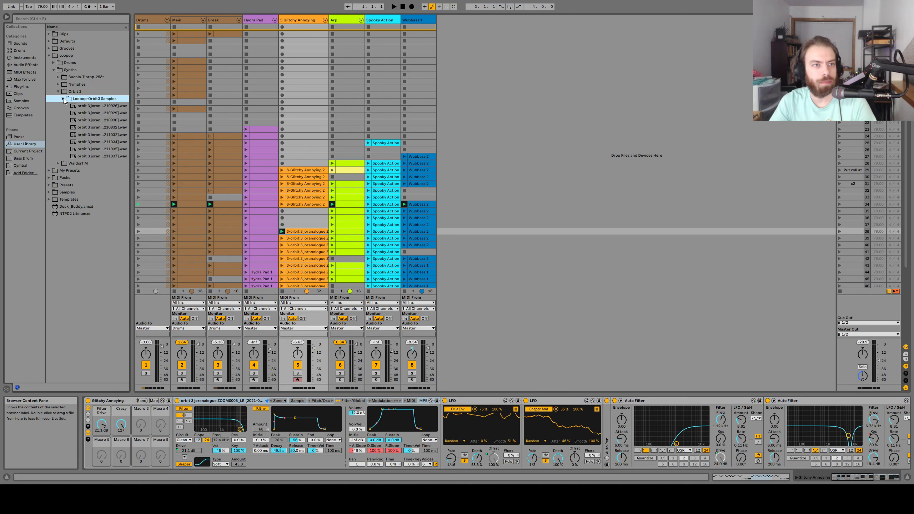
{"action": "left_click", "coordinate": [105, 128]}
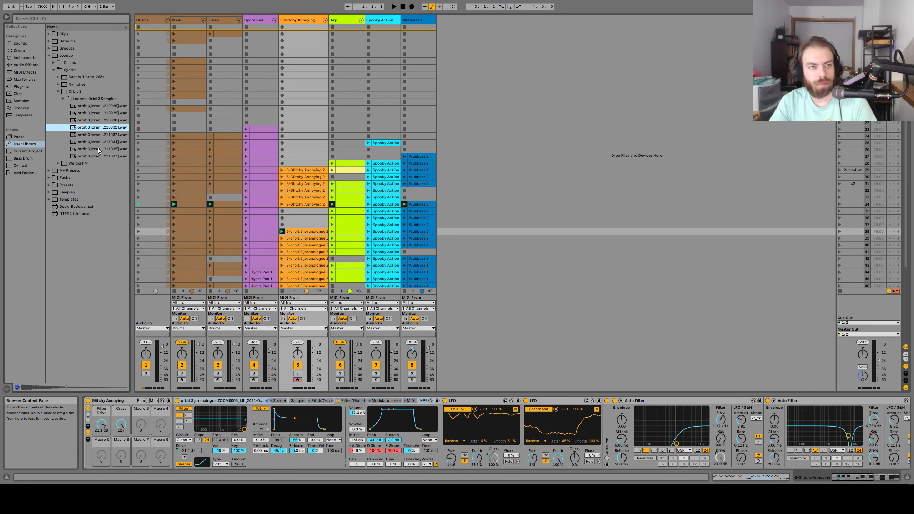
Widen the browser enough to tell the Orbit 3 sample file names apart
{"action": "left_click_drag", "start_coordinate": [132, 119], "coordinate": [195, 120]}
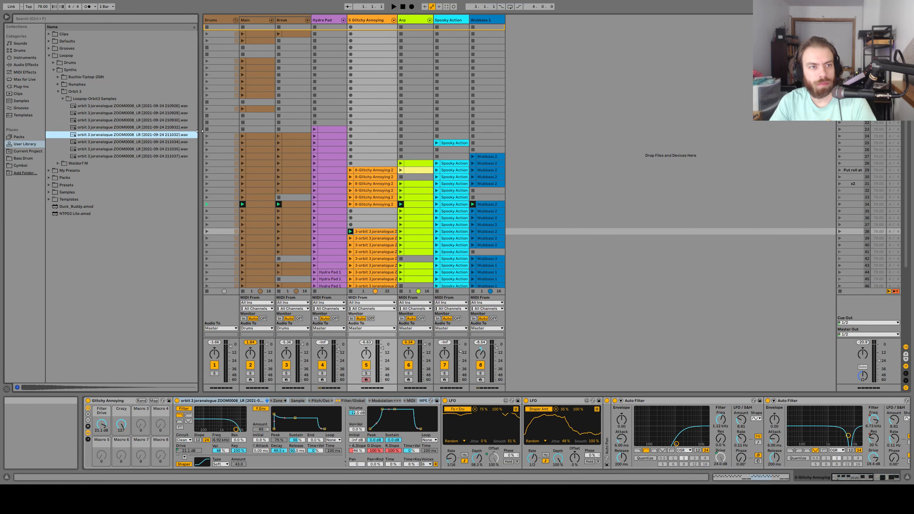
{"action": "left_click", "coordinate": [124, 121]}
{"action": "key", "text": "Down"}
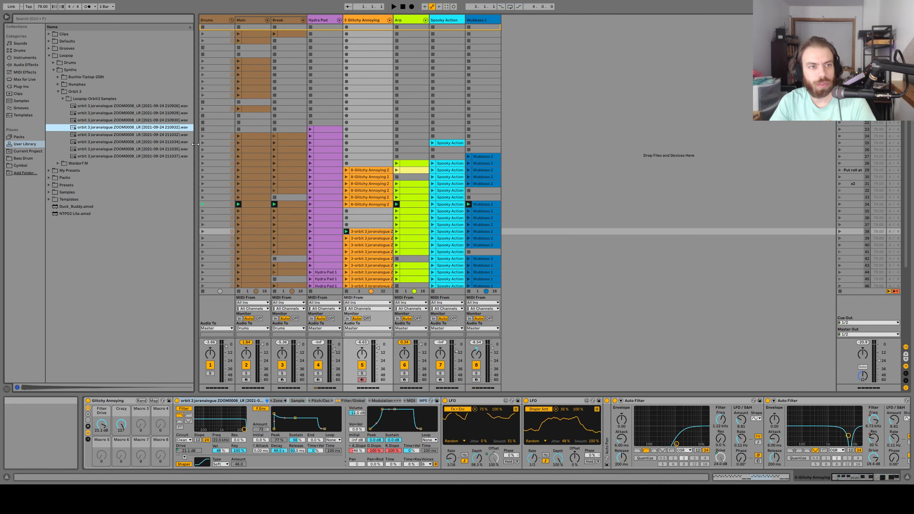
{"action": "left_click_drag", "start_coordinate": [195, 144], "coordinate": [174, 143]}
Preview several of the orbit 3 joranalogue samples from the expanded sample folder
{"action": "left_click", "coordinate": [147, 140]}
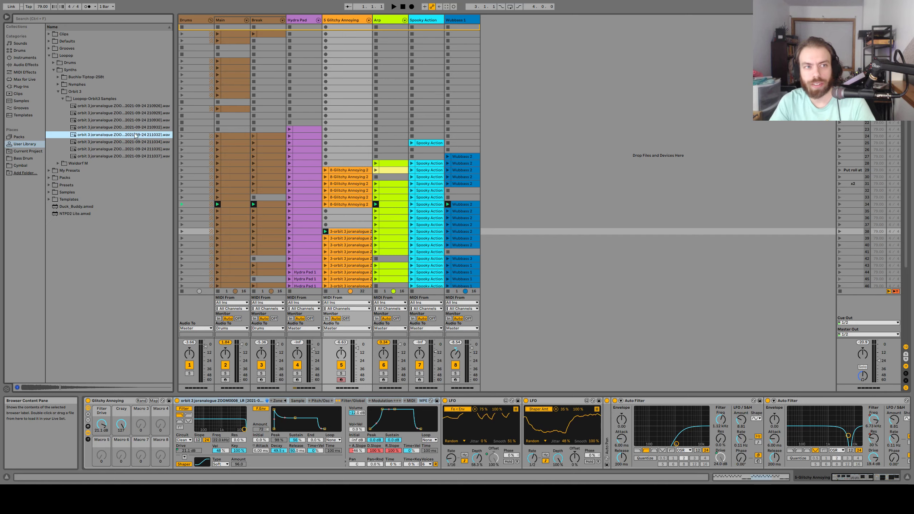
{"action": "left_click", "coordinate": [103, 93]}
{"action": "left_click", "coordinate": [111, 129]}
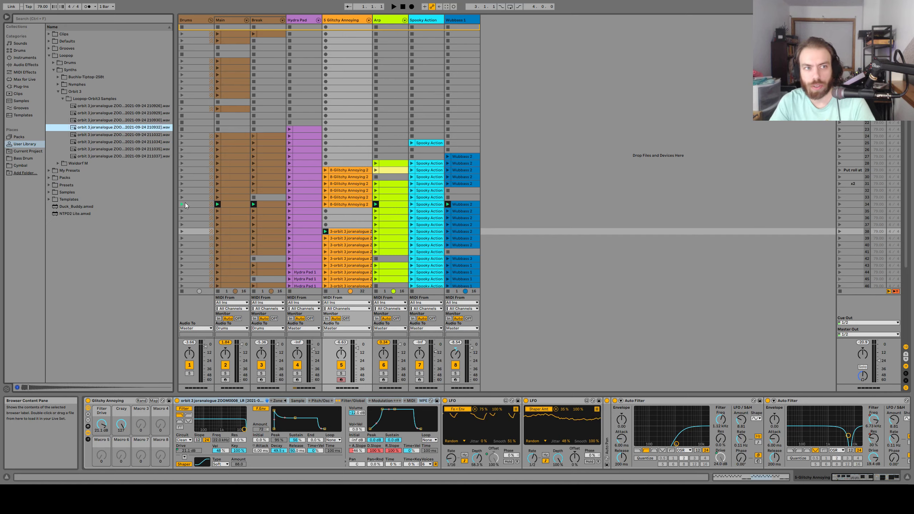
{"action": "left_click", "coordinate": [127, 149]}
{"action": "key", "text": "Up"}
{"action": "left_click", "coordinate": [152, 157]}
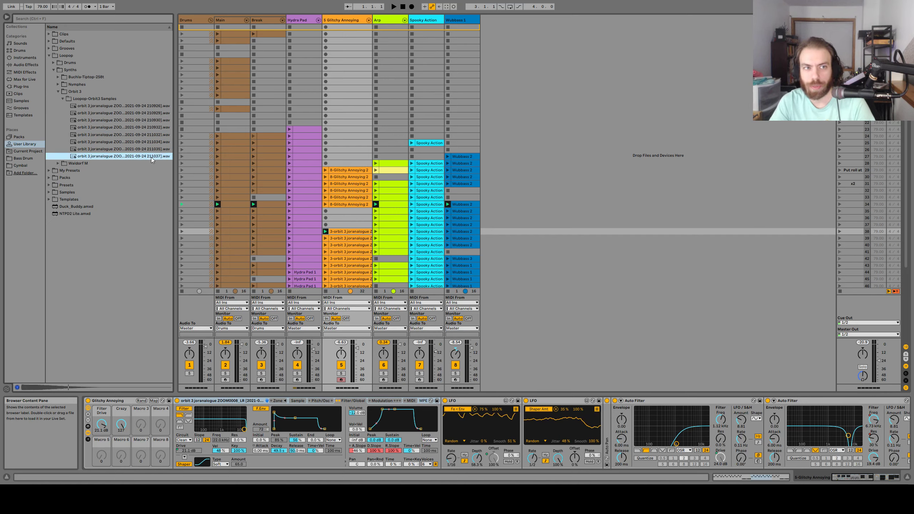
{"action": "left_click", "coordinate": [143, 132]}
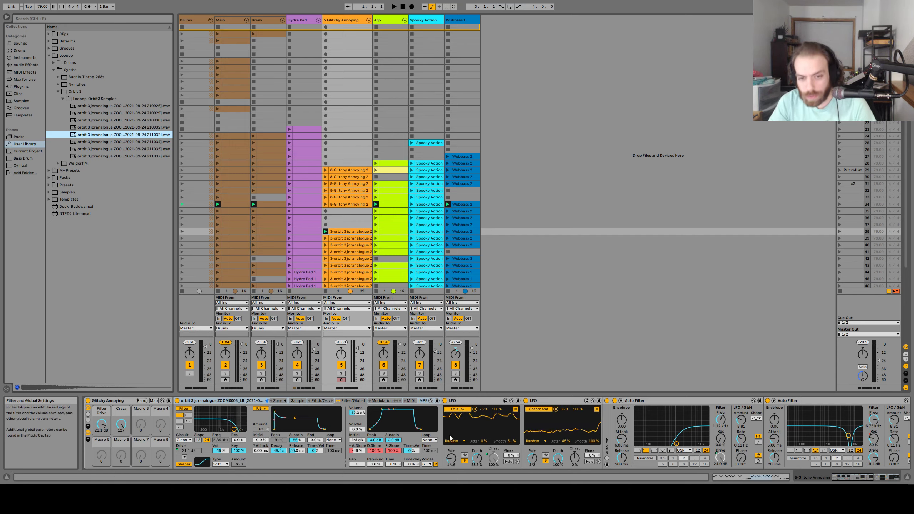
Unfold the Glitchy Annoying track's Auto Pan to view its settings and fold it again
{"action": "scroll", "coordinate": [427, 420], "scroll_direction": "right", "scroll_amount": 2}
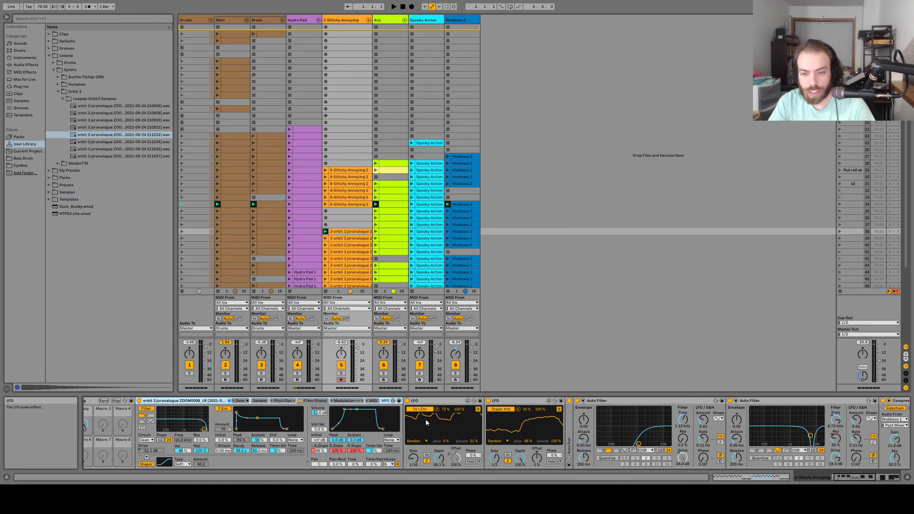
{"action": "double_click", "coordinate": [570, 429]}
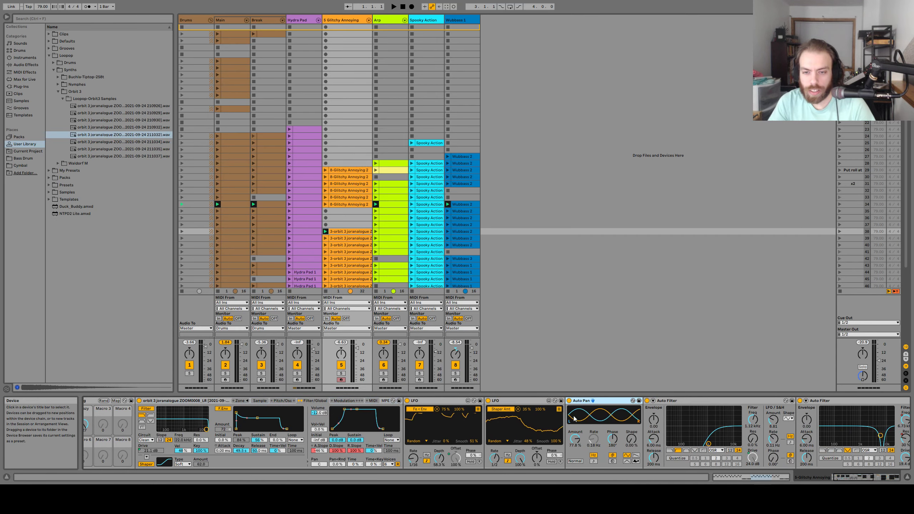
{"action": "double_click", "coordinate": [605, 402]}
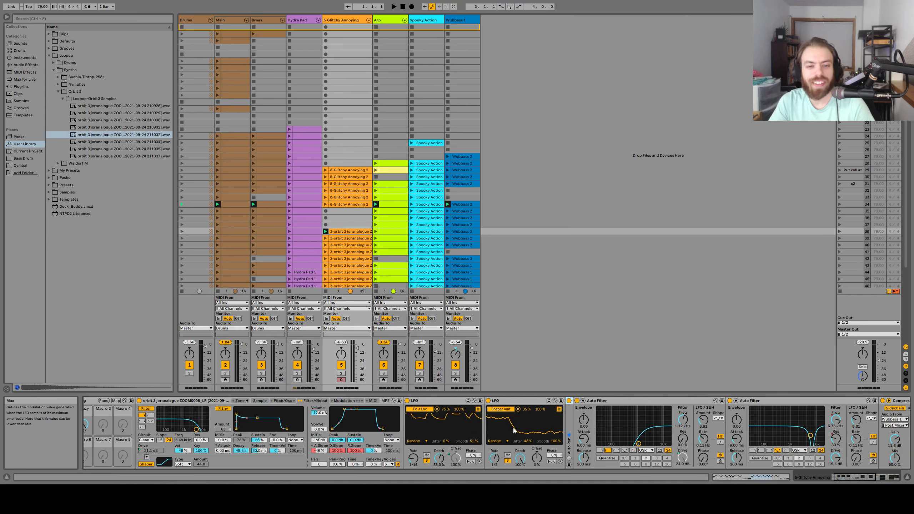
Bypass the Glitchy Annoying track's two LFOs and first Auto Filter to compare the sound, and re-enable all three
{"action": "scroll", "coordinate": [513, 428], "scroll_direction": "right", "scroll_amount": 5}
{"action": "scroll", "coordinate": [513, 428], "scroll_direction": "left", "scroll_amount": 6}
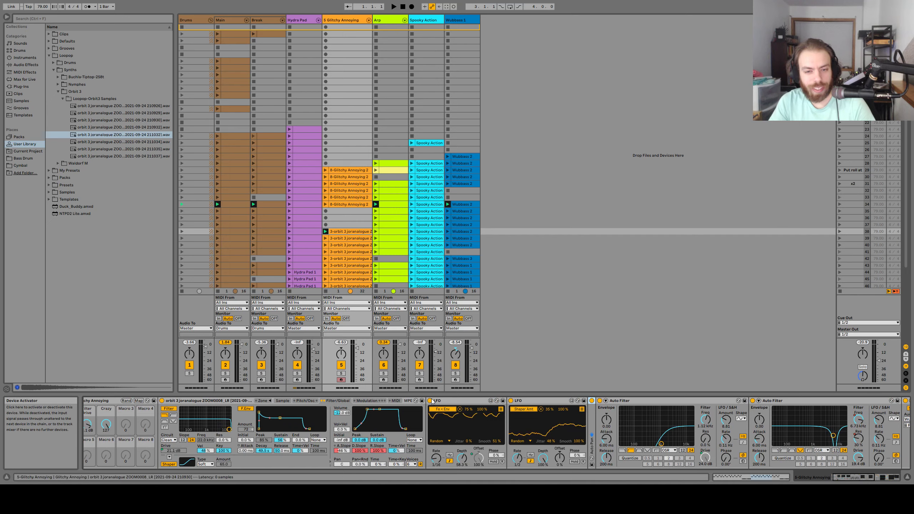
{"action": "left_click", "coordinate": [430, 400]}
{"action": "left_click", "coordinate": [511, 400]}
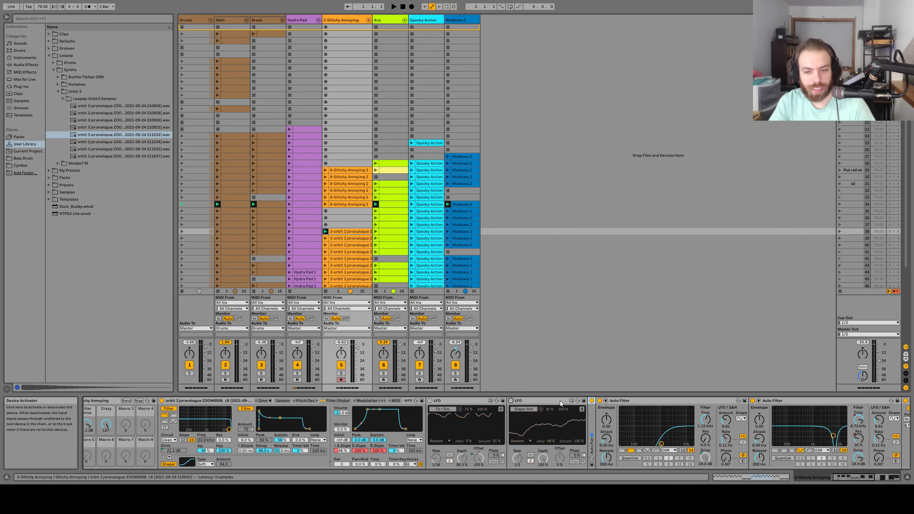
{"action": "left_click", "coordinate": [600, 401]}
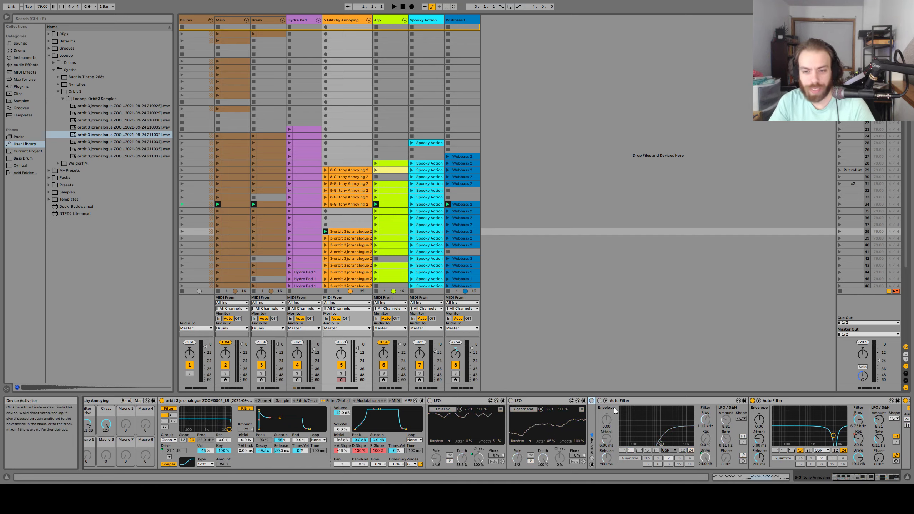
{"action": "left_click", "coordinate": [600, 400]}
{"action": "left_click", "coordinate": [511, 401]}
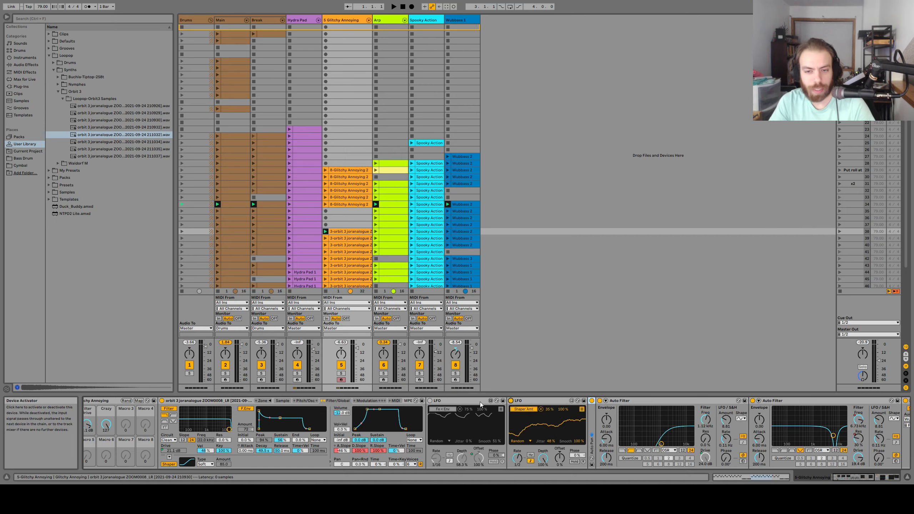
{"action": "left_click", "coordinate": [430, 400]}
Inspect the rest of the Glitchy Annoying effect chain: both Auto Filters, the sidechained Compressor, Grain Delay and Channel EQ
{"action": "scroll", "coordinate": [556, 448], "scroll_direction": "right", "scroll_amount": 5}
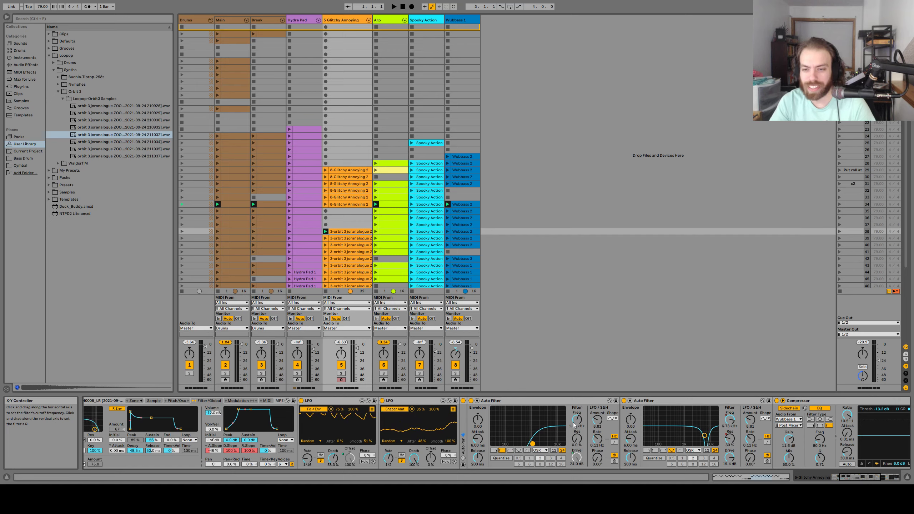
{"action": "scroll", "coordinate": [612, 425], "scroll_direction": "right", "scroll_amount": 2}
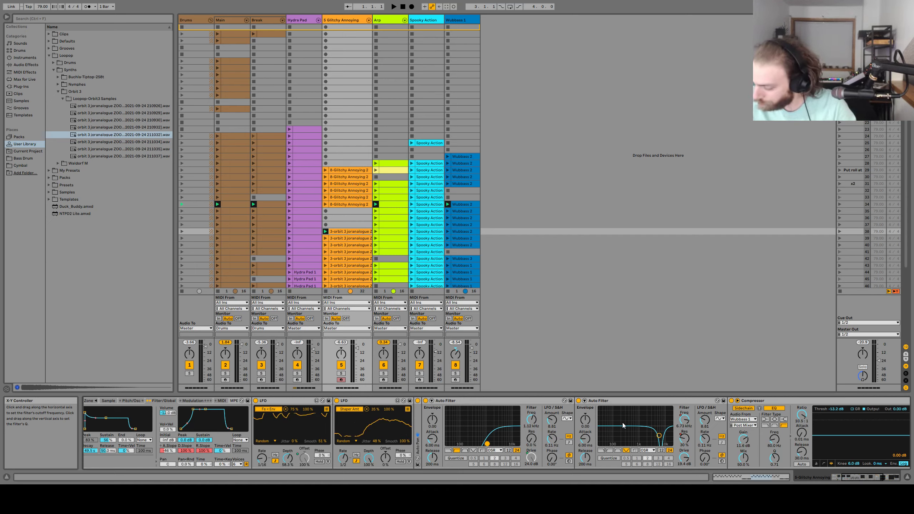
{"action": "scroll", "coordinate": [623, 423], "scroll_direction": "left", "scroll_amount": 8}
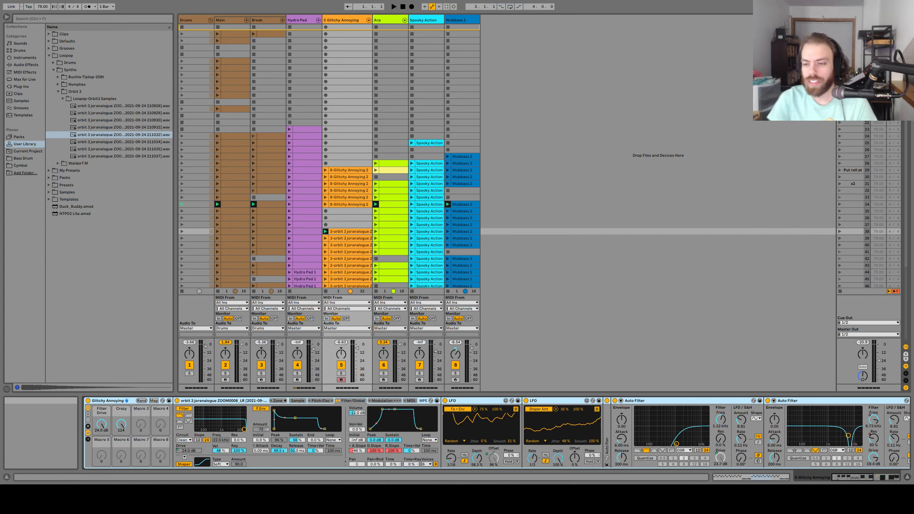
{"action": "scroll", "coordinate": [825, 426], "scroll_direction": "right", "scroll_amount": 5}
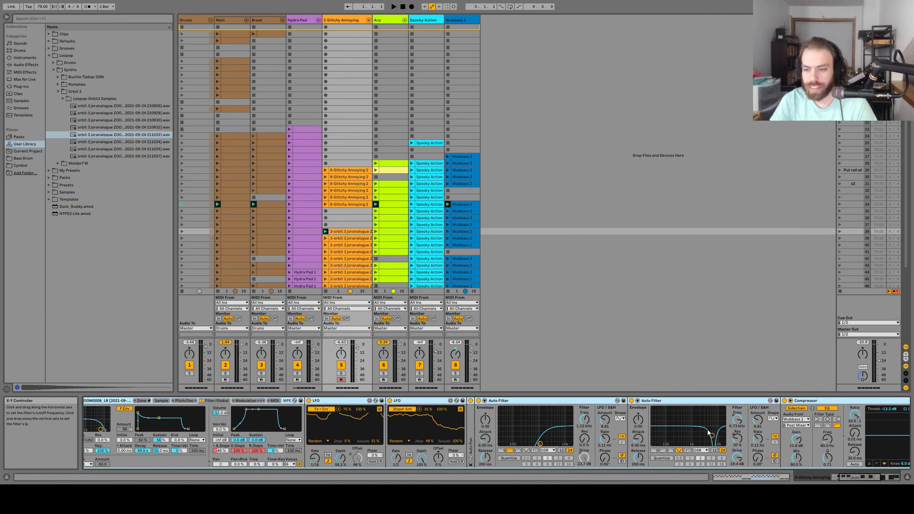
{"action": "scroll", "coordinate": [709, 433], "scroll_direction": "right", "scroll_amount": 10}
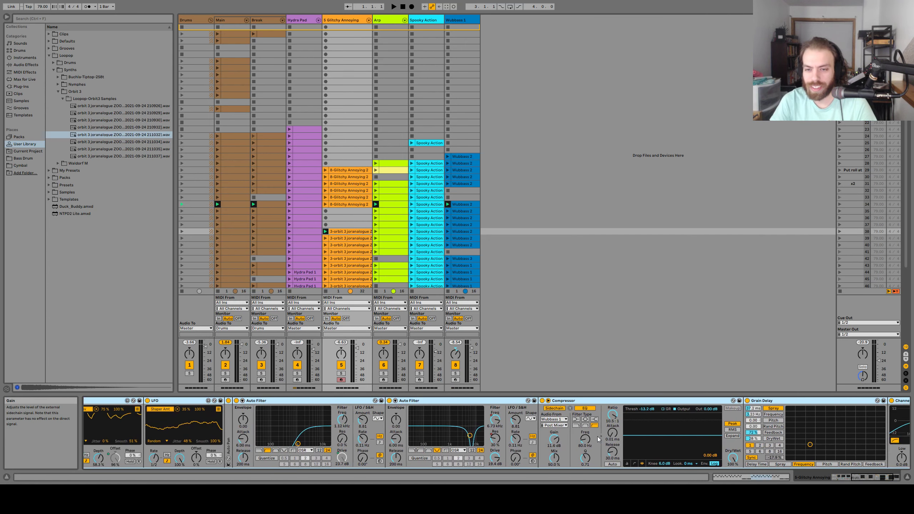
{"action": "scroll", "coordinate": [597, 437], "scroll_direction": "right", "scroll_amount": 4}
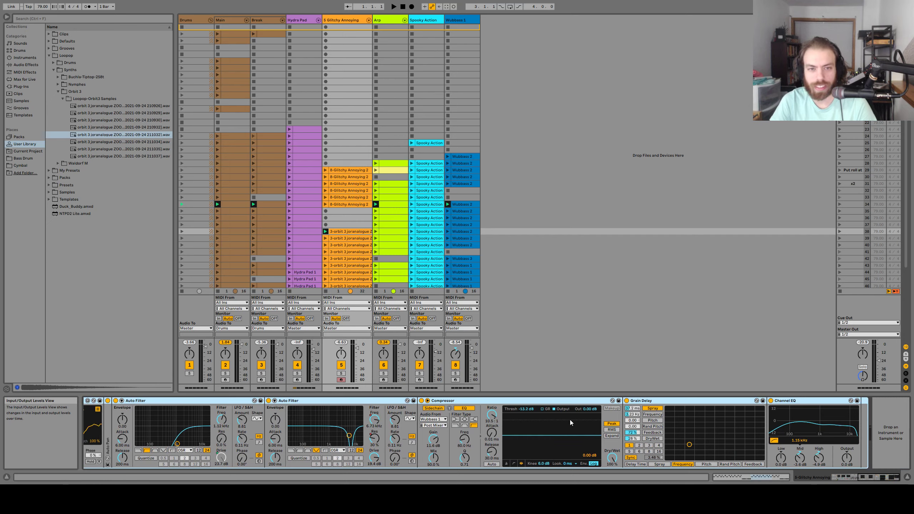
{"action": "left_click", "coordinate": [690, 401]}
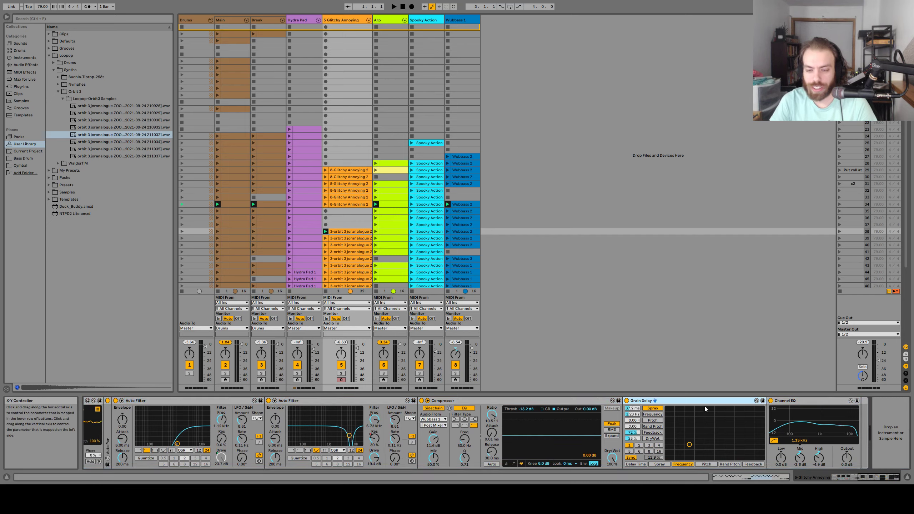
{"action": "left_click", "coordinate": [487, 399]}
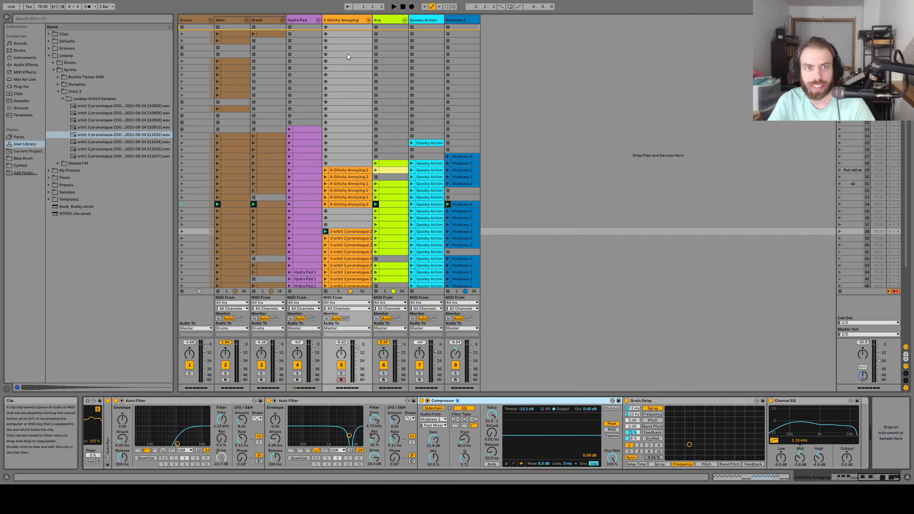
Play the set to hear Glitchy Annoying together with the running drums, Arp and Wubbass clips, and stop playback
{"action": "key", "text": "space"}
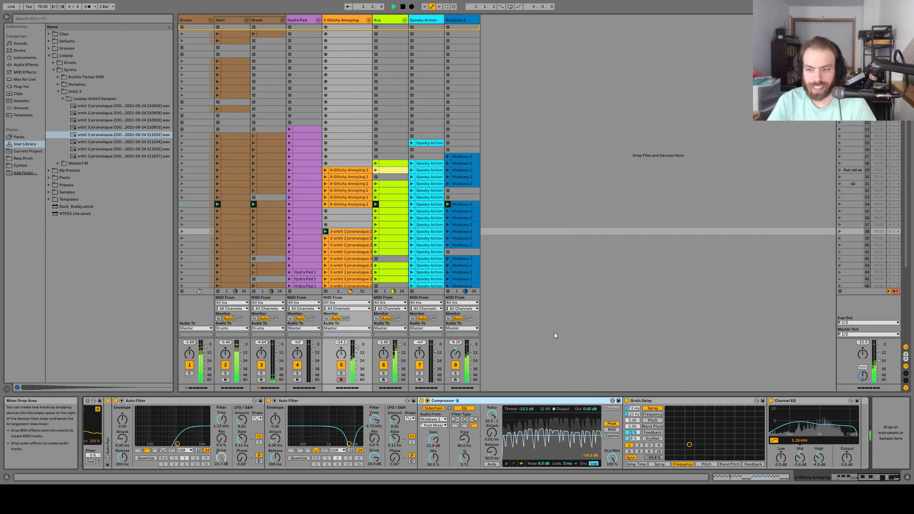
{"action": "scroll", "coordinate": [340, 222], "scroll_direction": "down", "scroll_amount": 4}
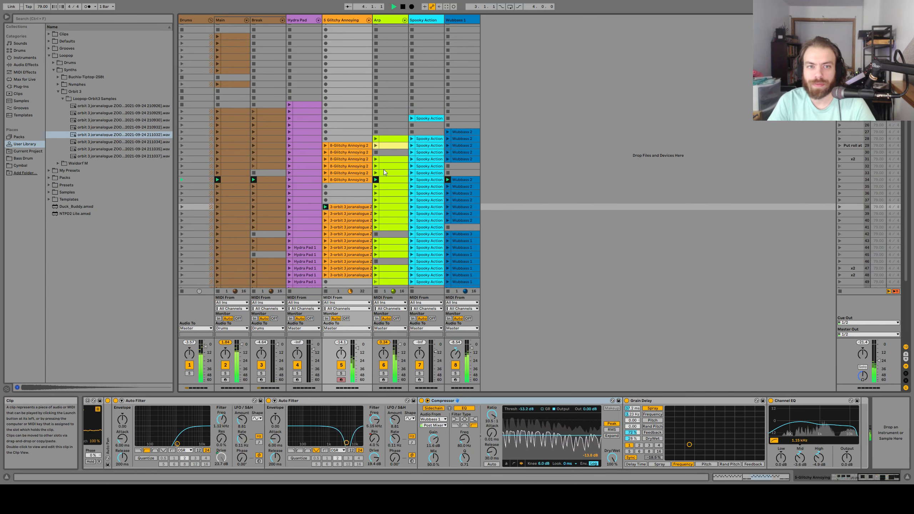
{"action": "left_click", "coordinate": [403, 9]}
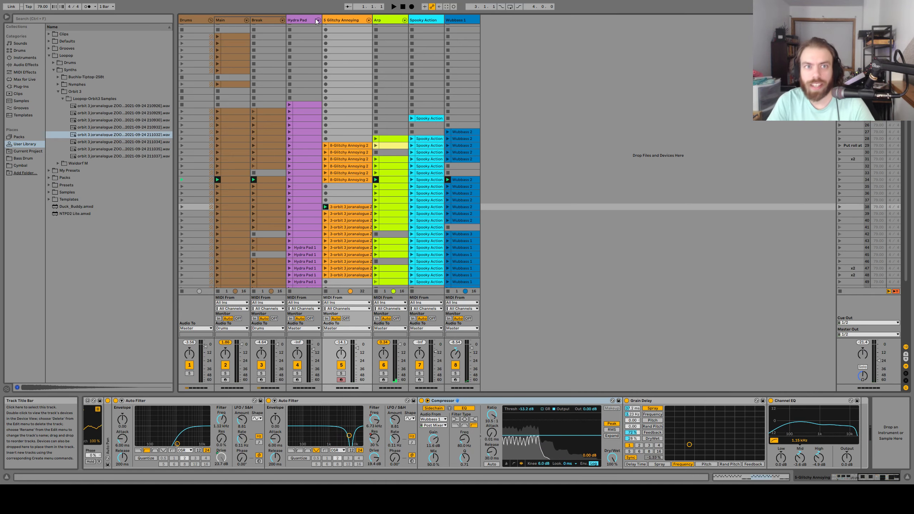
Show the Hydra Pad track's devices and stop the active clips on the other tracks
{"action": "left_click", "coordinate": [296, 20]}
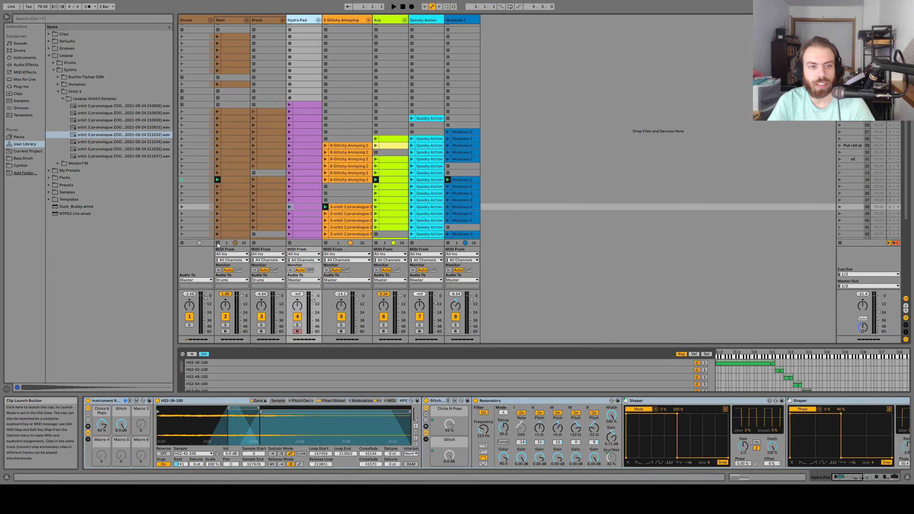
{"action": "left_click", "coordinate": [325, 243]}
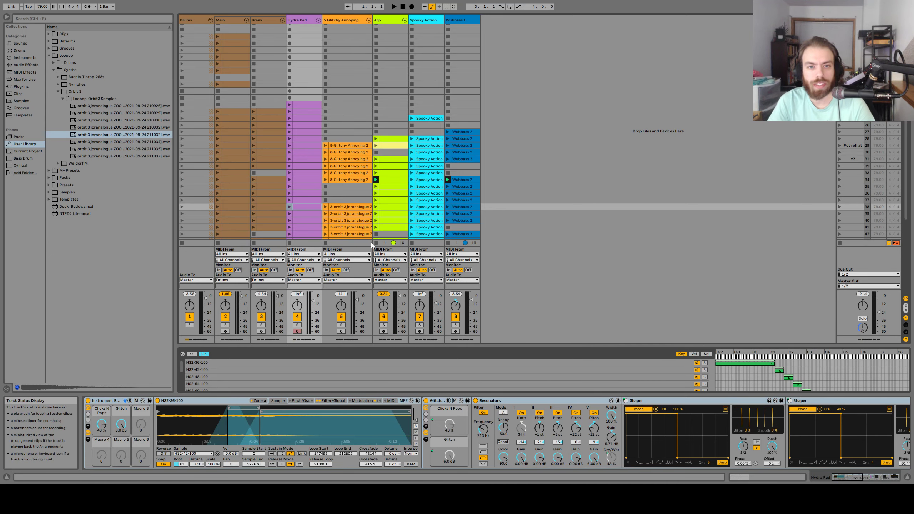
{"action": "left_click", "coordinate": [393, 244]}
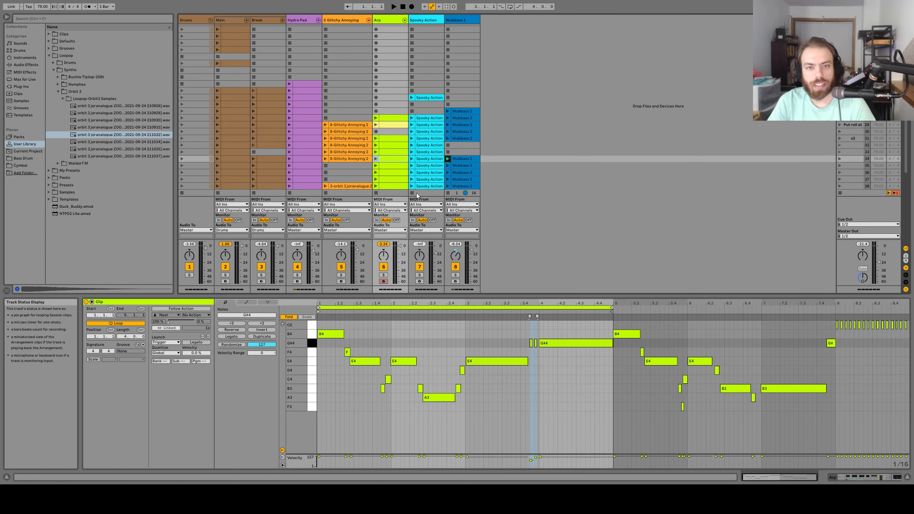
Launch the first Hydra Pad clip on its own, collapse the Synths folder and bring back the track's device chain
{"action": "left_click", "coordinate": [293, 84]}
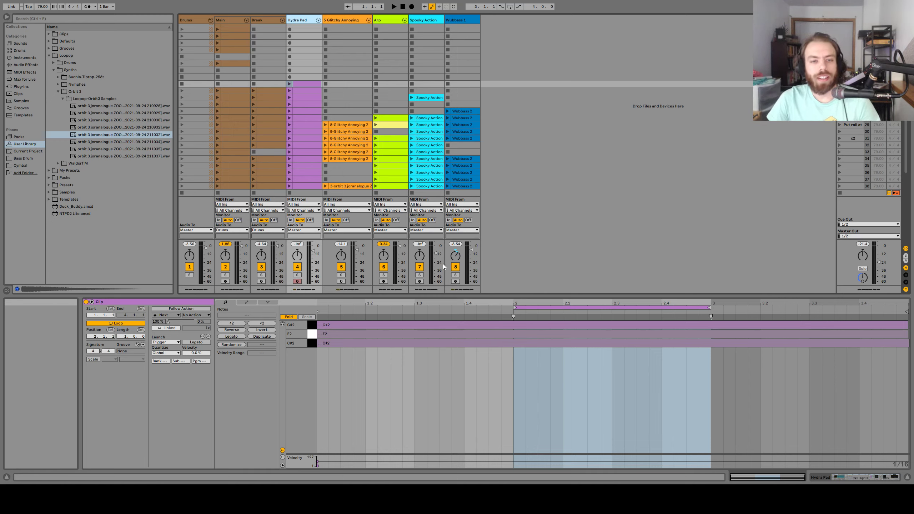
{"action": "left_click", "coordinate": [289, 84]}
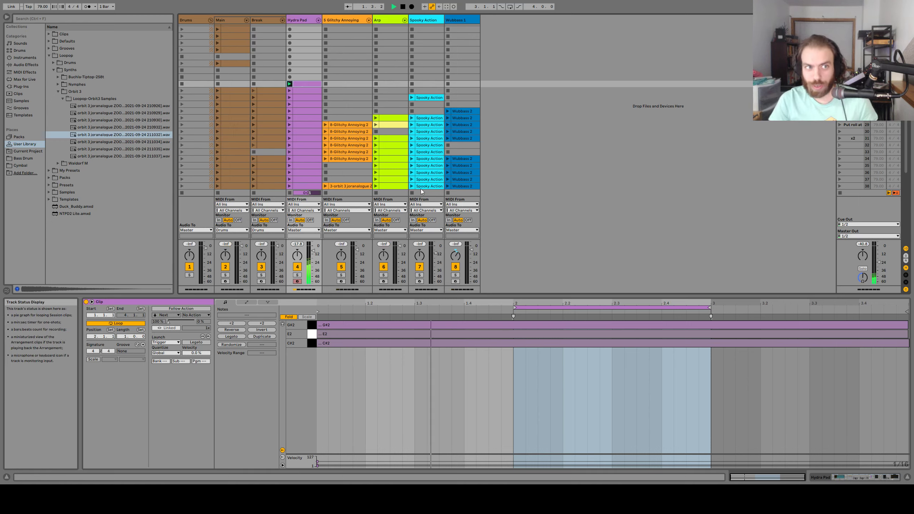
{"action": "left_click", "coordinate": [53, 70]}
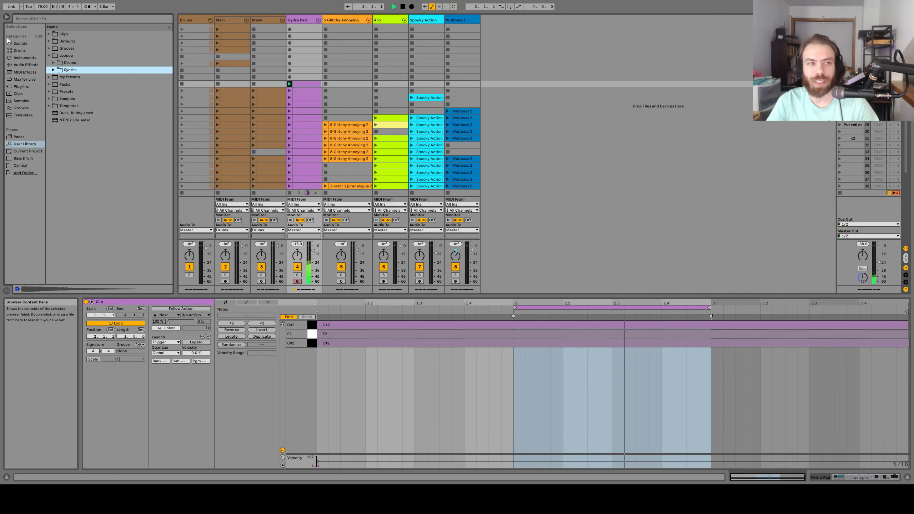
{"action": "left_click", "coordinate": [297, 20]}
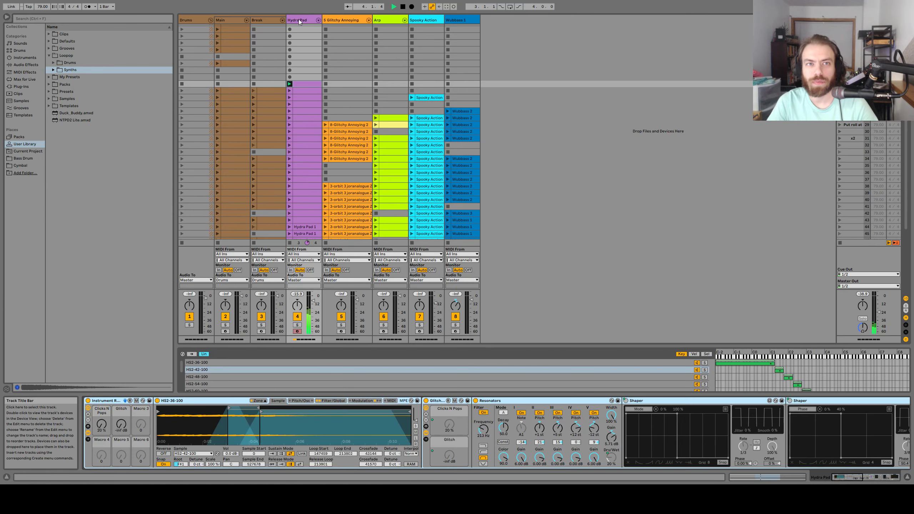
Audition several Hydra Pad clips further down the track, including two of the clips named Hydra Pad 1
{"action": "left_click", "coordinate": [291, 105]}
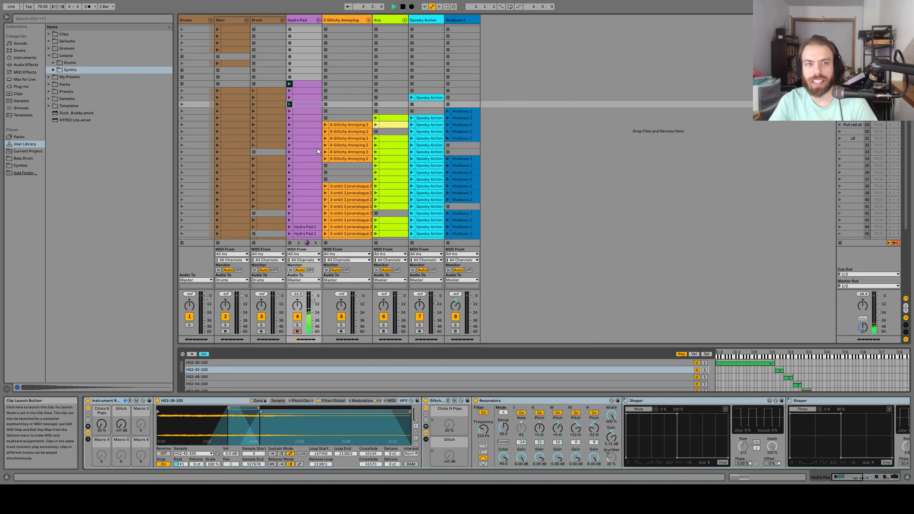
{"action": "left_click", "coordinate": [302, 104]}
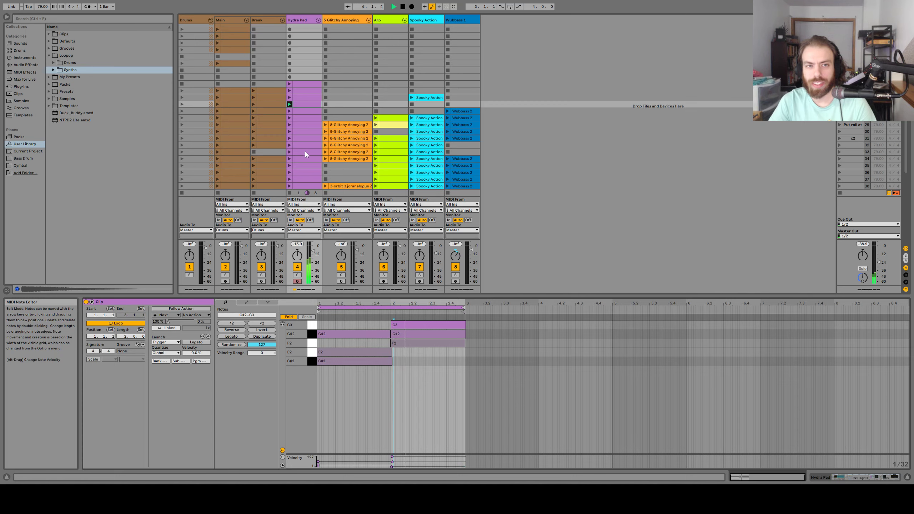
{"action": "scroll", "coordinate": [305, 151], "scroll_direction": "down", "scroll_amount": 5}
{"action": "left_click", "coordinate": [290, 180]}
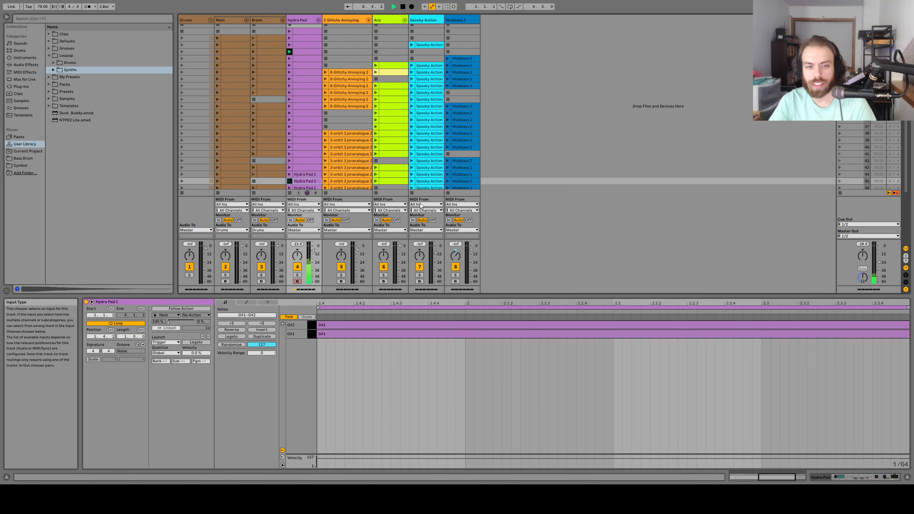
{"action": "scroll", "coordinate": [299, 159], "scroll_direction": "down", "scroll_amount": 1}
{"action": "left_click", "coordinate": [292, 132]}
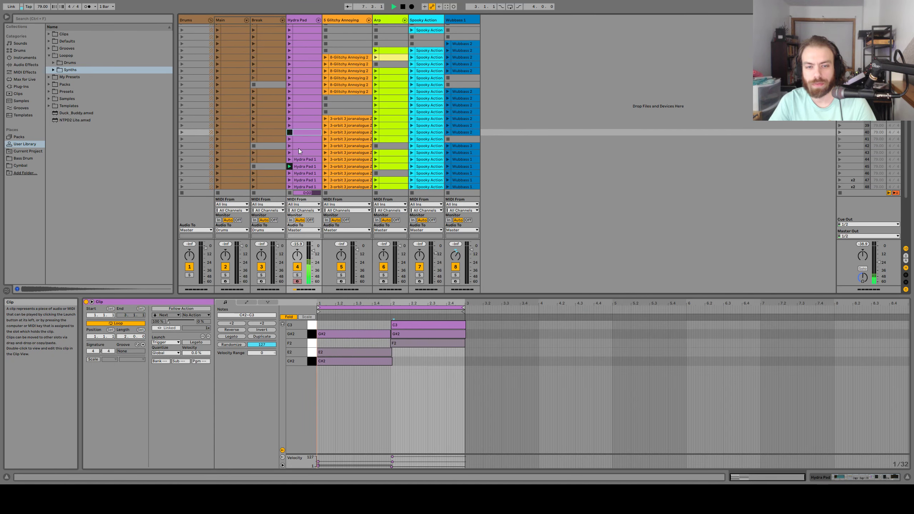
{"action": "scroll", "coordinate": [290, 163], "scroll_direction": "down", "scroll_amount": 3}
{"action": "left_click", "coordinate": [290, 162]}
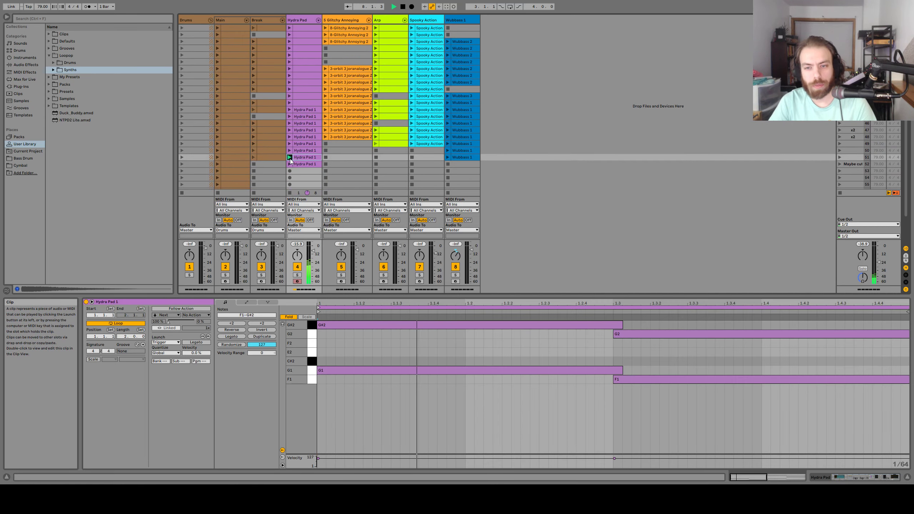
View all the notes of the playing Hydra Pad 1 clip and relaunch the first Hydra Pad clip
{"action": "scroll", "coordinate": [290, 158], "scroll_direction": "up", "scroll_amount": 5}
{"action": "scroll", "coordinate": [301, 153], "scroll_direction": "up", "scroll_amount": 3}
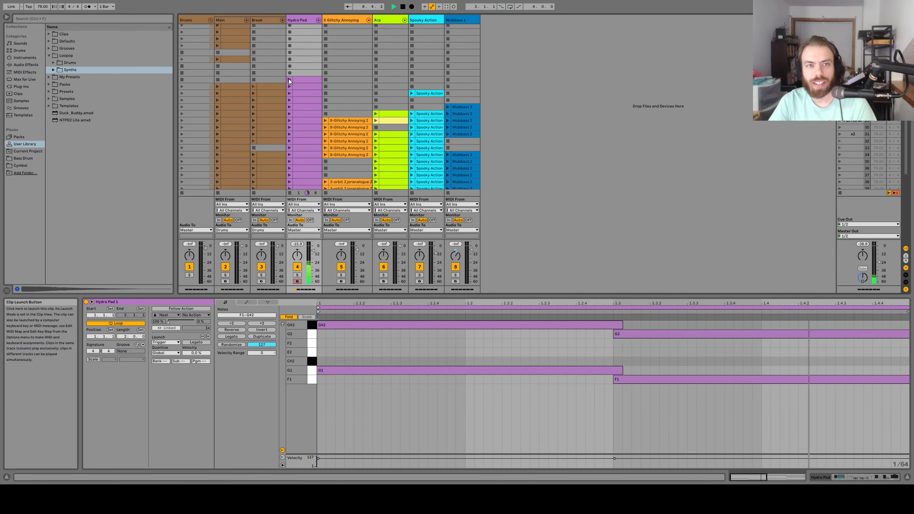
{"action": "key", "text": "minus"}
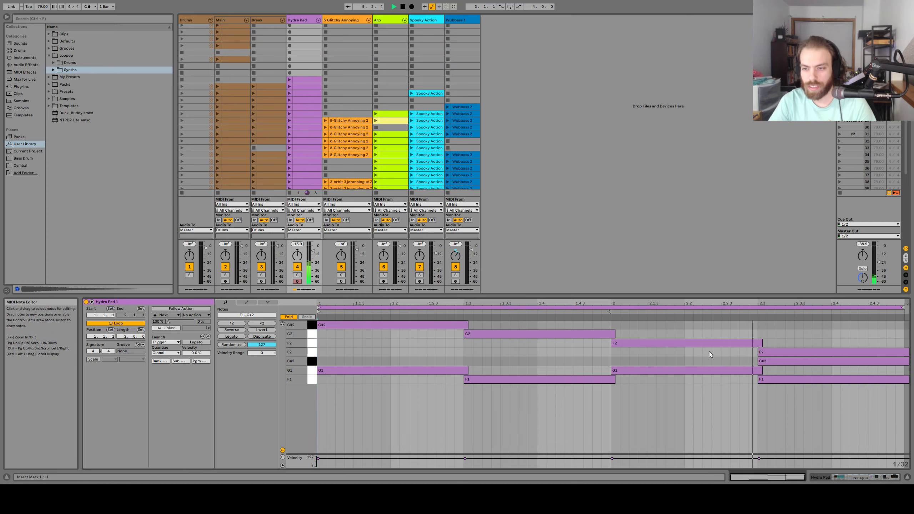
{"action": "left_click", "coordinate": [290, 80]}
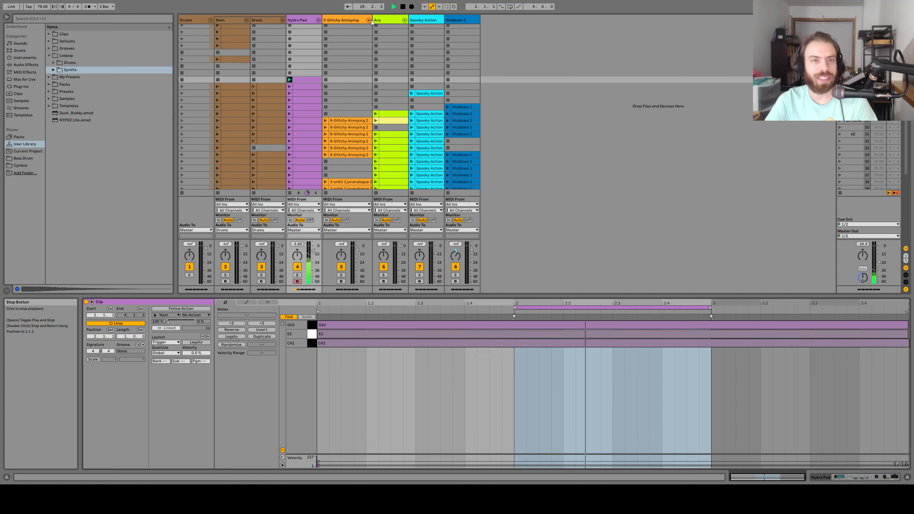
Inspect the Pitch/Osc, Filter/Global and Modulation settings of the Hydra Pad track's HS2-36-100 Sampler
{"action": "key", "text": "shift+Tab"}
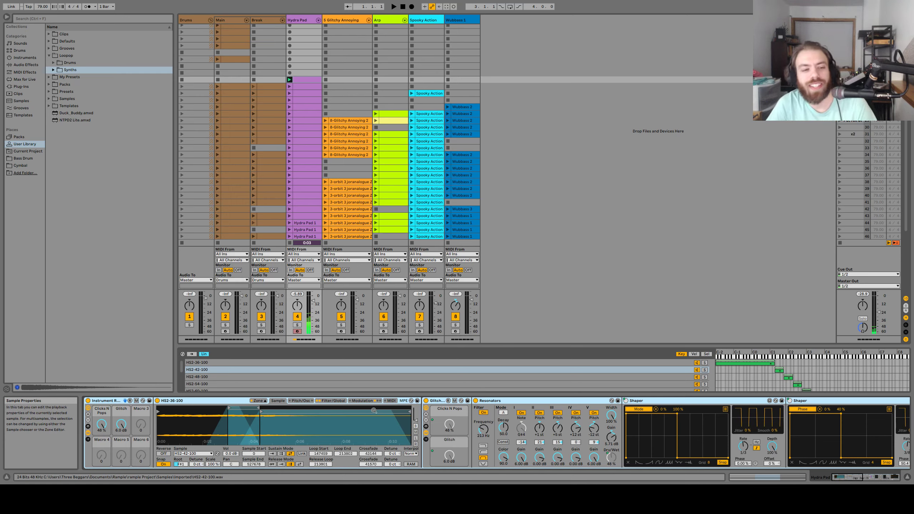
{"action": "left_click", "coordinate": [314, 402]}
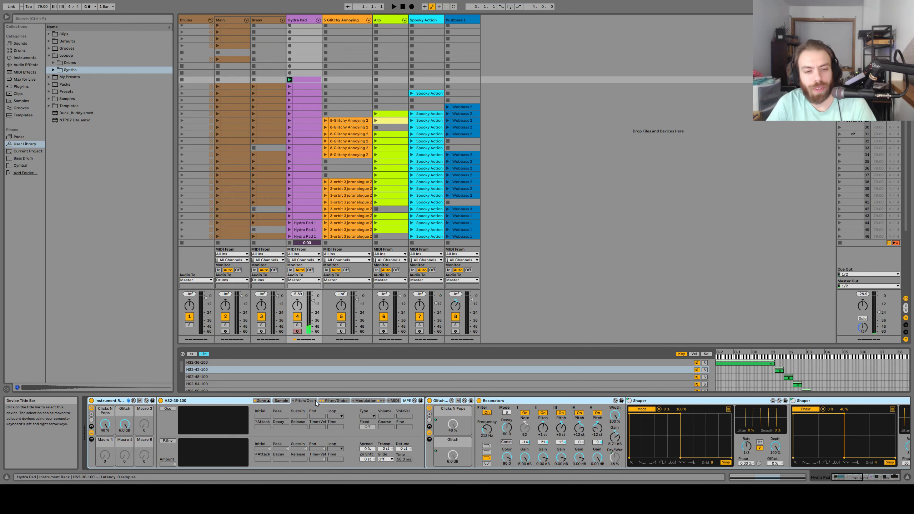
{"action": "left_click", "coordinate": [331, 401]}
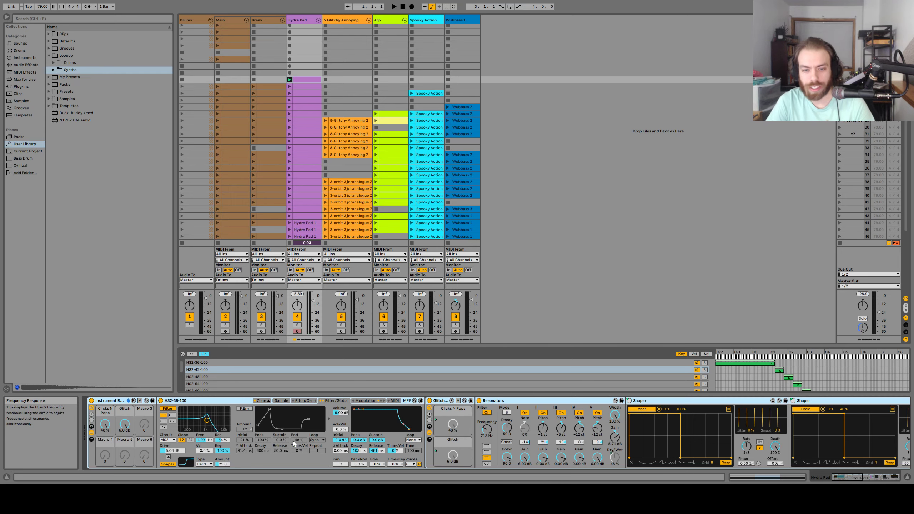
{"action": "scroll", "coordinate": [293, 443], "scroll_direction": "right", "scroll_amount": 4}
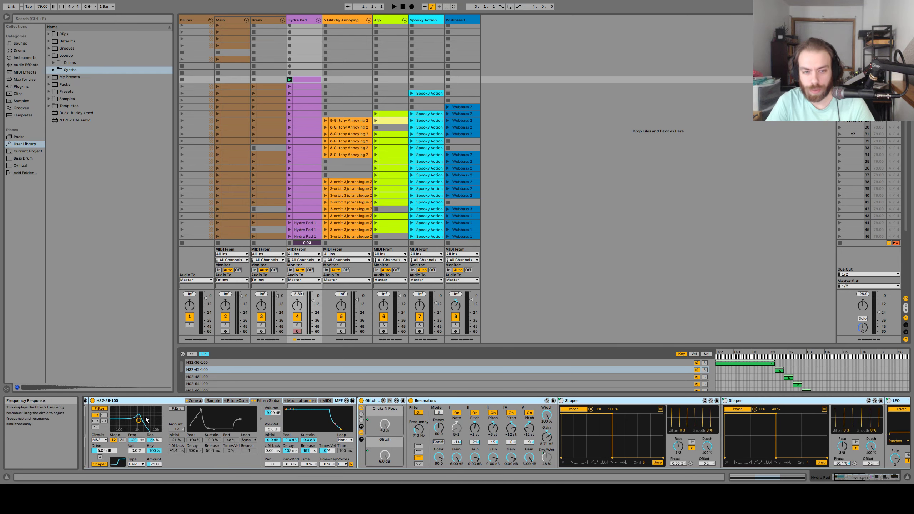
{"action": "left_click", "coordinate": [297, 400]}
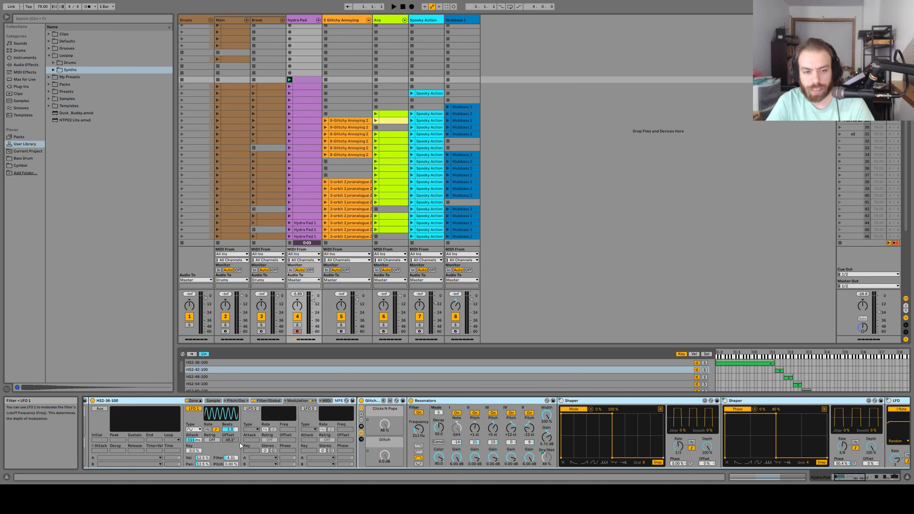
{"action": "left_click", "coordinate": [266, 400]}
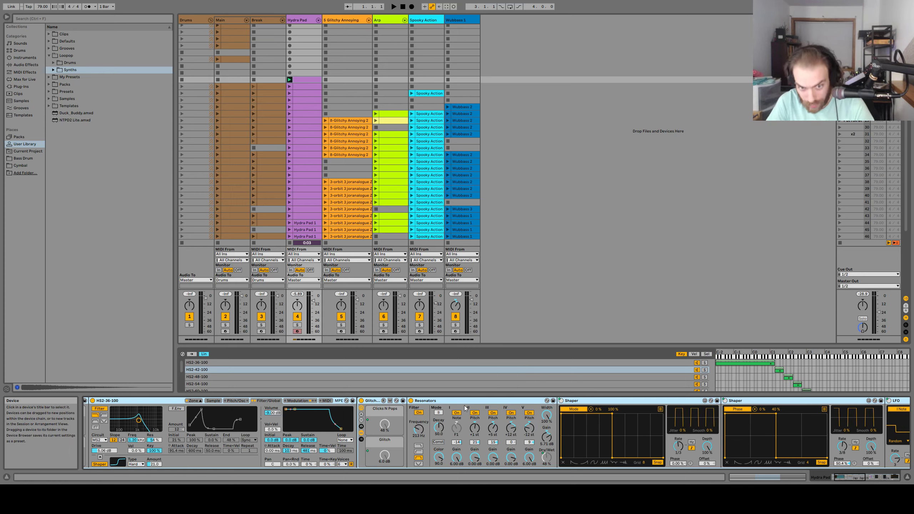
Play the Hydra Pad clip while examining the Resonators' Mode and the Shaper that modulates it
{"action": "scroll", "coordinate": [465, 408], "scroll_direction": "right", "scroll_amount": 5}
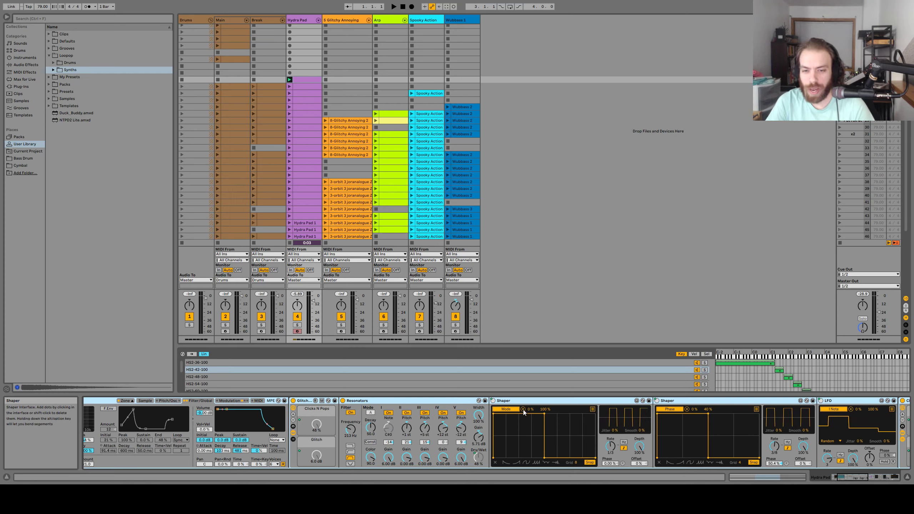
{"action": "scroll", "coordinate": [528, 439], "scroll_direction": "right", "scroll_amount": 2}
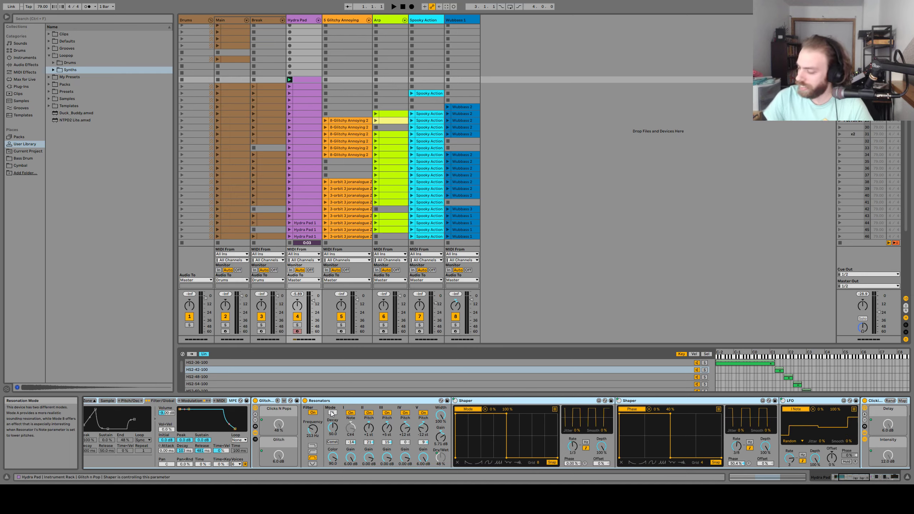
{"action": "key", "text": "space"}
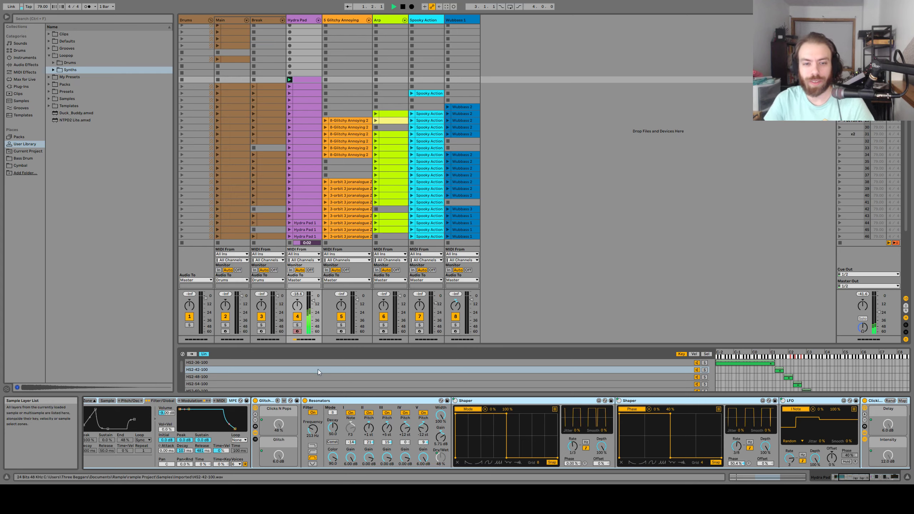
{"action": "left_click", "coordinate": [328, 412]}
{"action": "left_click", "coordinate": [328, 412]}
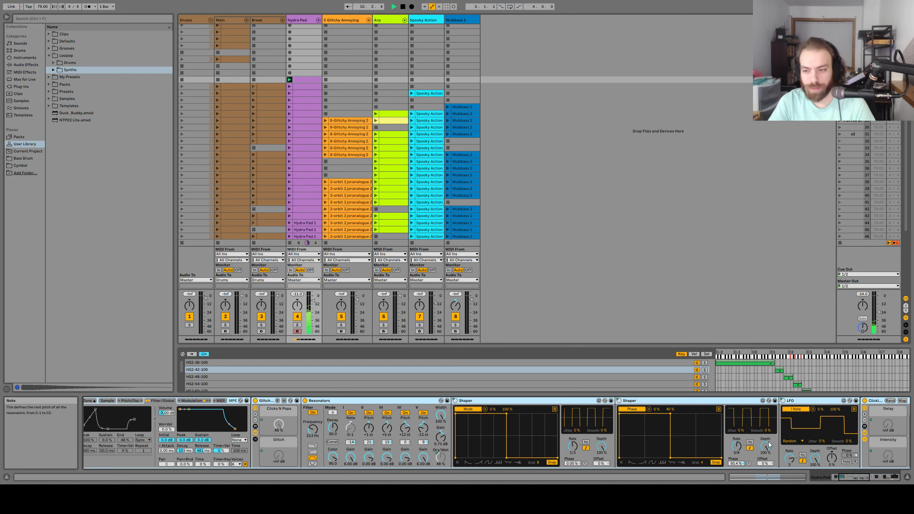
Examine the LFO, the second Shaper and the Resonators settings in the Hydra Pad chain, and stop playback
{"action": "scroll", "coordinate": [788, 426], "scroll_direction": "right", "scroll_amount": 3}
{"action": "left_click", "coordinate": [767, 400]}
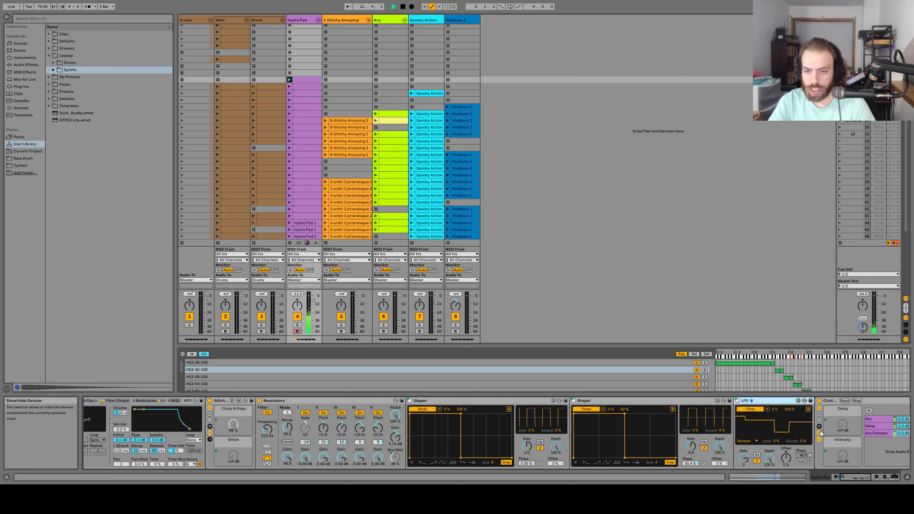
{"action": "left_click", "coordinate": [662, 400]}
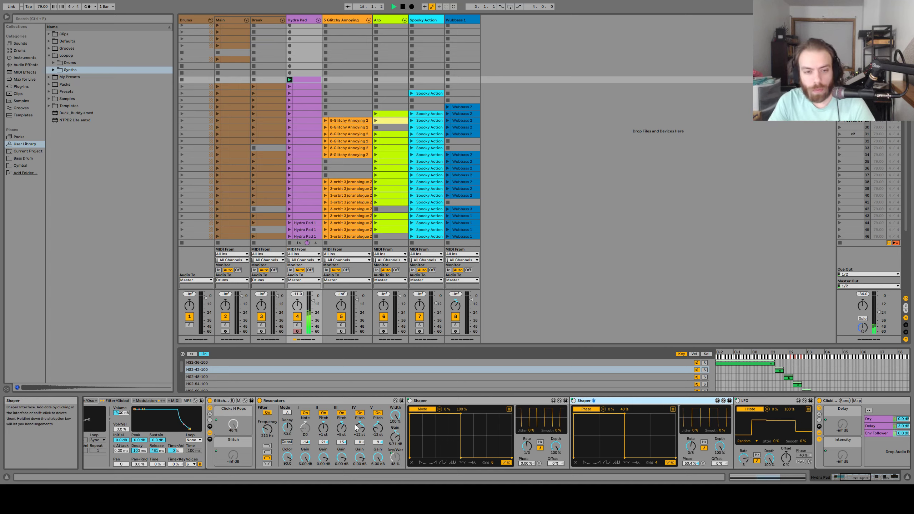
{"action": "scroll", "coordinate": [326, 434], "scroll_direction": "left", "scroll_amount": 2}
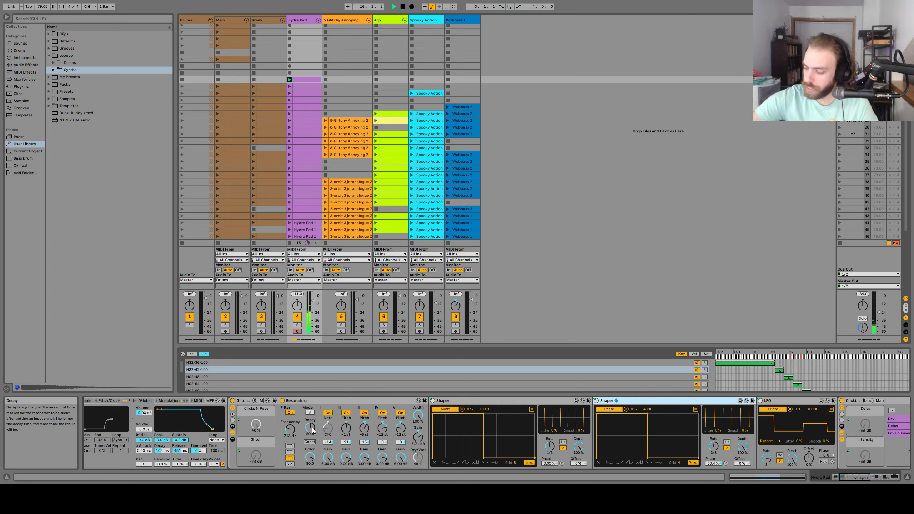
{"action": "scroll", "coordinate": [312, 429], "scroll_direction": "left", "scroll_amount": 8}
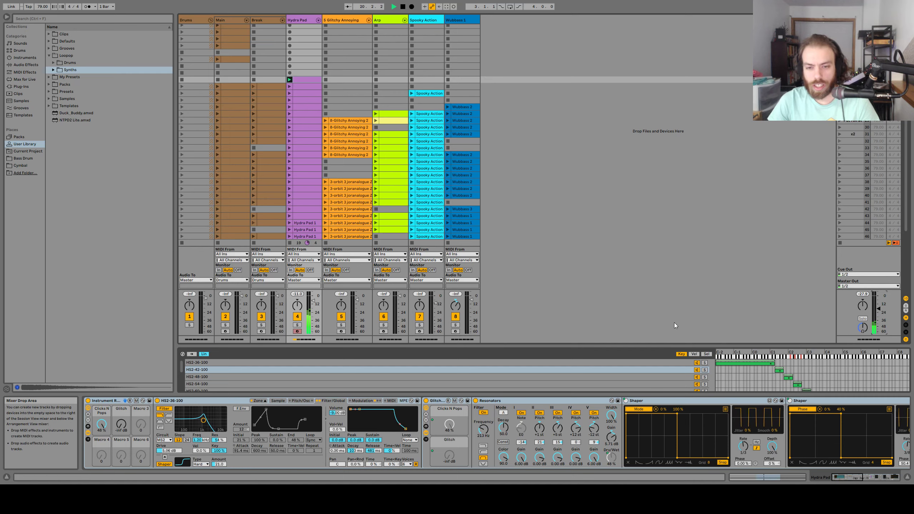
{"action": "left_click", "coordinate": [403, 6]}
{"action": "left_click", "coordinate": [403, 6]}
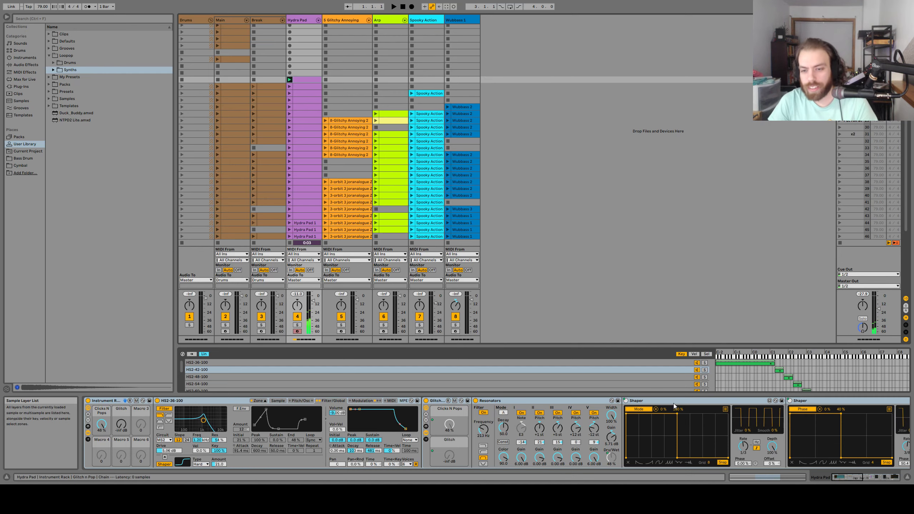
Show the Dry chain of the Hydra Pad effect rack that has the Delay and Intensity macros
{"action": "scroll", "coordinate": [690, 417], "scroll_direction": "right", "scroll_amount": 10}
{"action": "scroll", "coordinate": [678, 426], "scroll_direction": "right", "scroll_amount": 3}
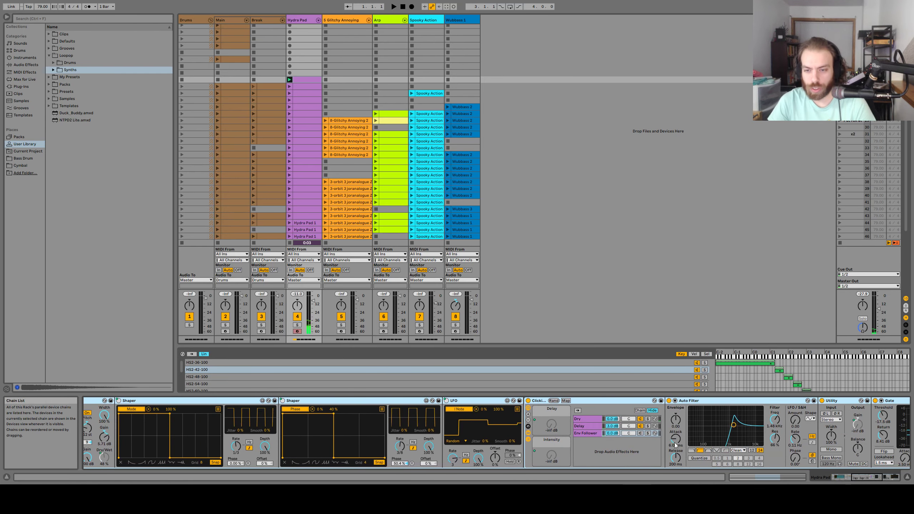
{"action": "left_click", "coordinate": [590, 419]}
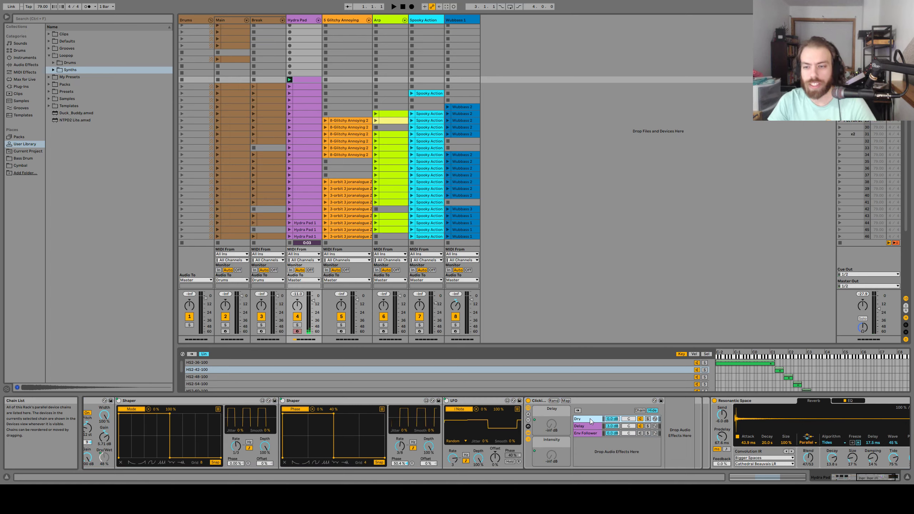
Show the Delay chain of the Hydra Pad effect rack and examine its Filter Delay
{"action": "scroll", "coordinate": [590, 419], "scroll_direction": "right", "scroll_amount": 3}
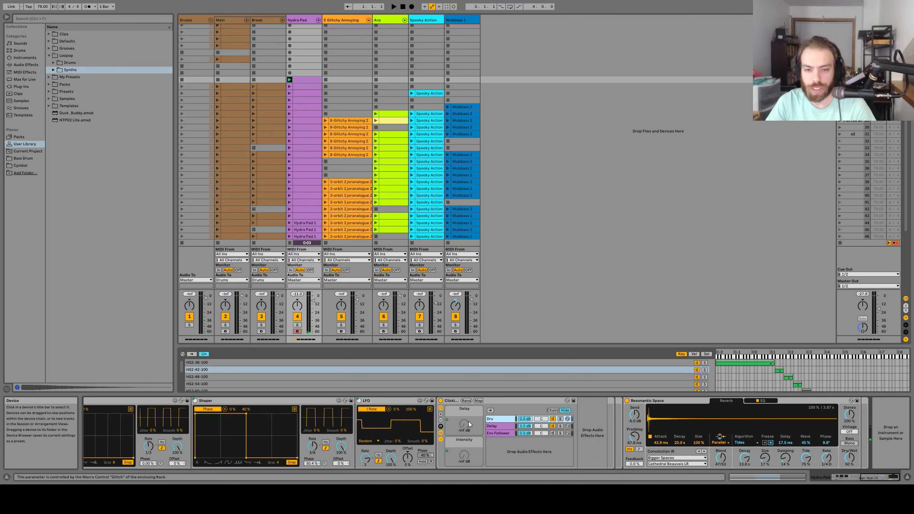
{"action": "left_click", "coordinate": [499, 426]}
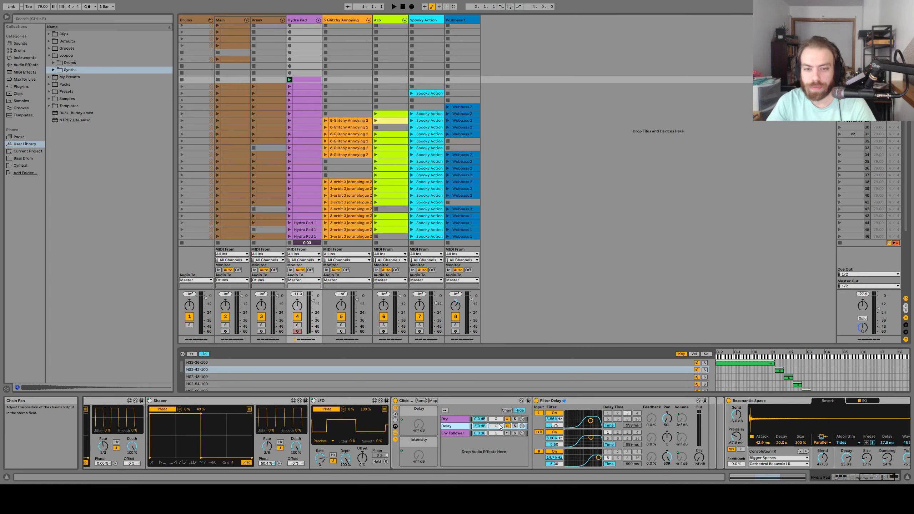
{"action": "scroll", "coordinate": [499, 426], "scroll_direction": "right", "scroll_amount": 3}
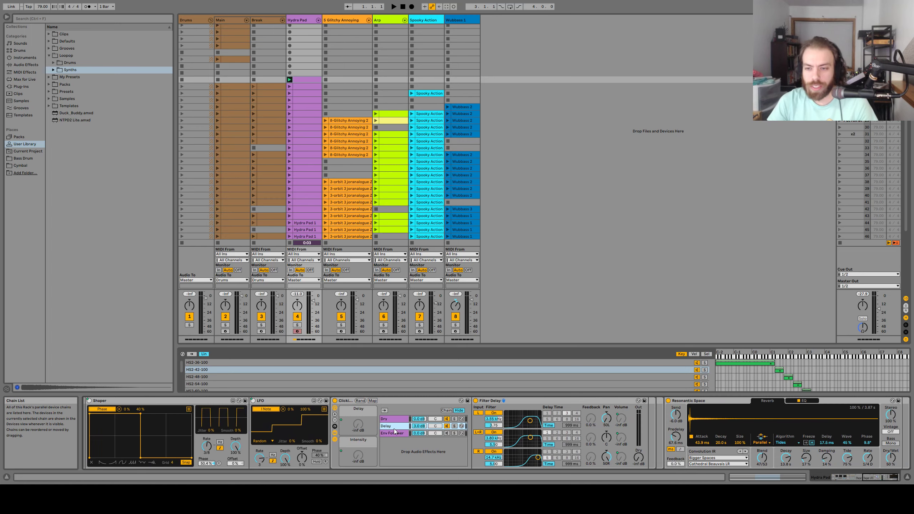
{"action": "scroll", "coordinate": [395, 431], "scroll_direction": "right", "scroll_amount": 1}
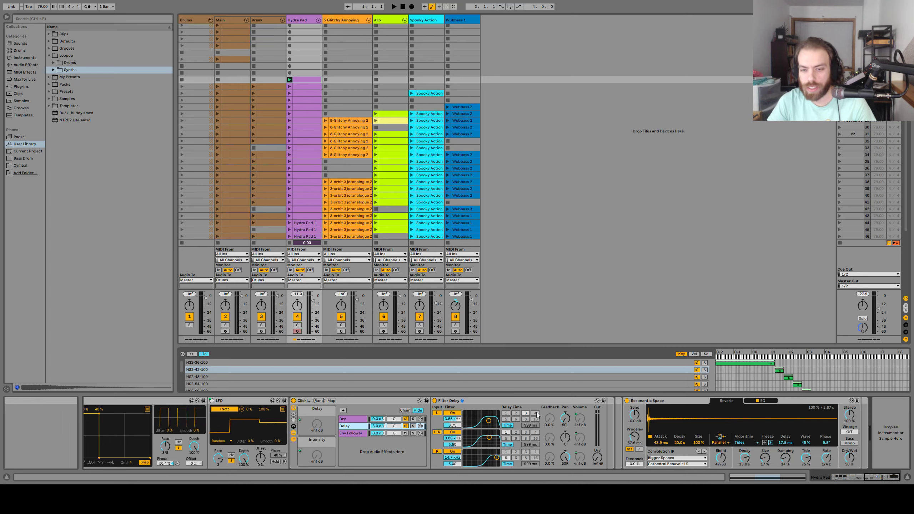
Show the Env Follower chain of the rack and examine its Auto Filter while the Hydra Pad clip plays
{"action": "left_click", "coordinate": [363, 433]}
{"action": "scroll", "coordinate": [487, 400], "scroll_direction": "right", "scroll_amount": 1}
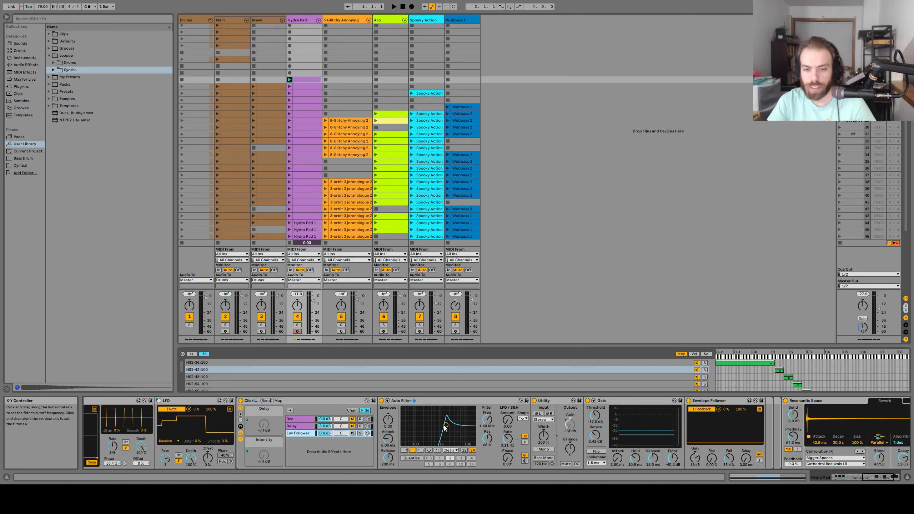
{"action": "left_click", "coordinate": [423, 401]}
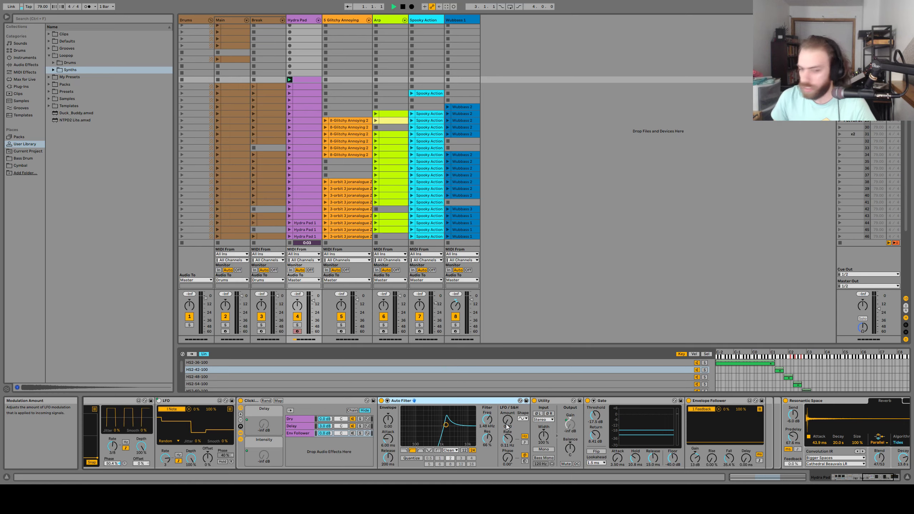
{"action": "scroll", "coordinate": [522, 425], "scroll_direction": "right", "scroll_amount": 3}
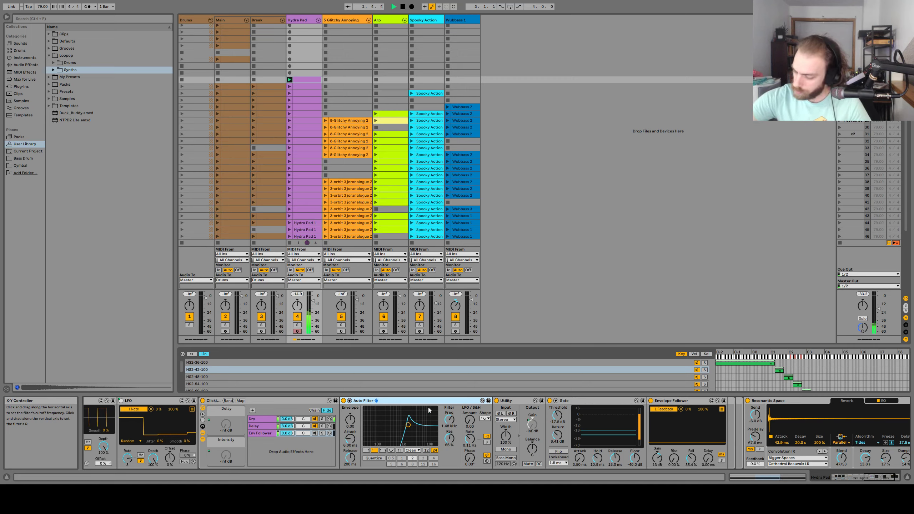
Review the Hydra Pad device chain from the Instrument Rack through to the Envelope Follower during playback
{"action": "scroll", "coordinate": [429, 407], "scroll_direction": "left", "scroll_amount": 15}
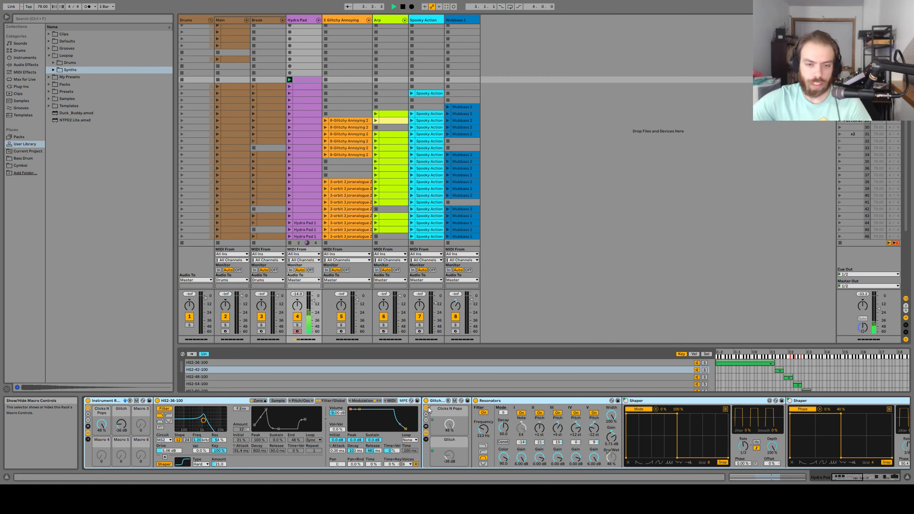
{"action": "scroll", "coordinate": [472, 439], "scroll_direction": "right", "scroll_amount": 10}
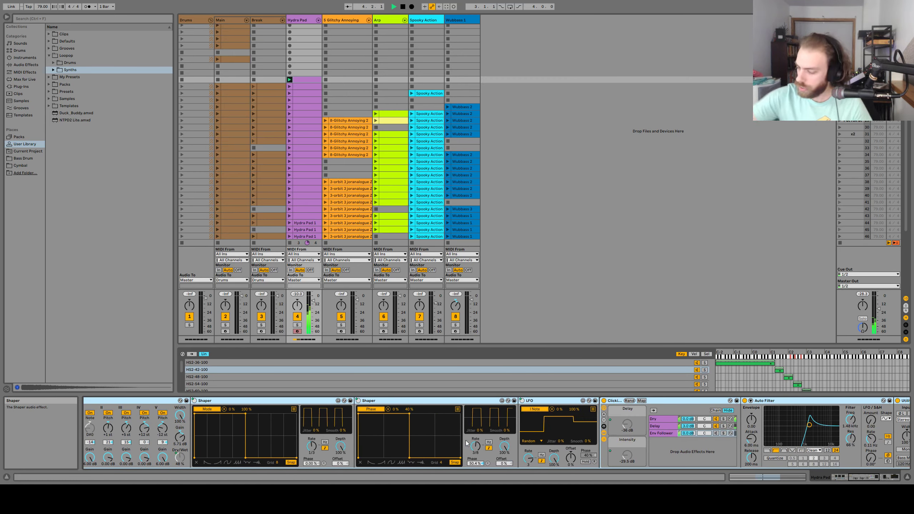
{"action": "scroll", "coordinate": [468, 438], "scroll_direction": "right", "scroll_amount": 4}
{"action": "scroll", "coordinate": [485, 441], "scroll_direction": "right", "scroll_amount": 3}
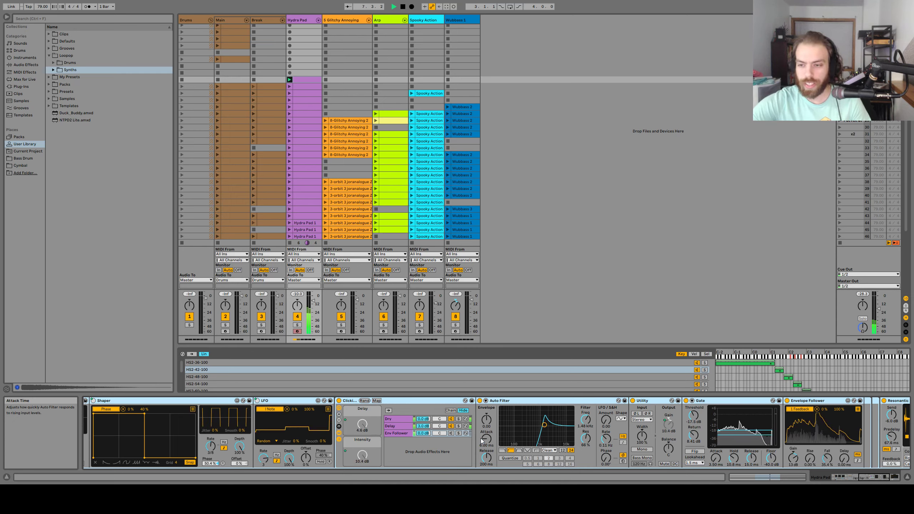
Inspect the Envelope Follower's list of mapped Feedback and Time Delay parameters, and close the list again
{"action": "scroll", "coordinate": [722, 438], "scroll_direction": "right", "scroll_amount": 1}
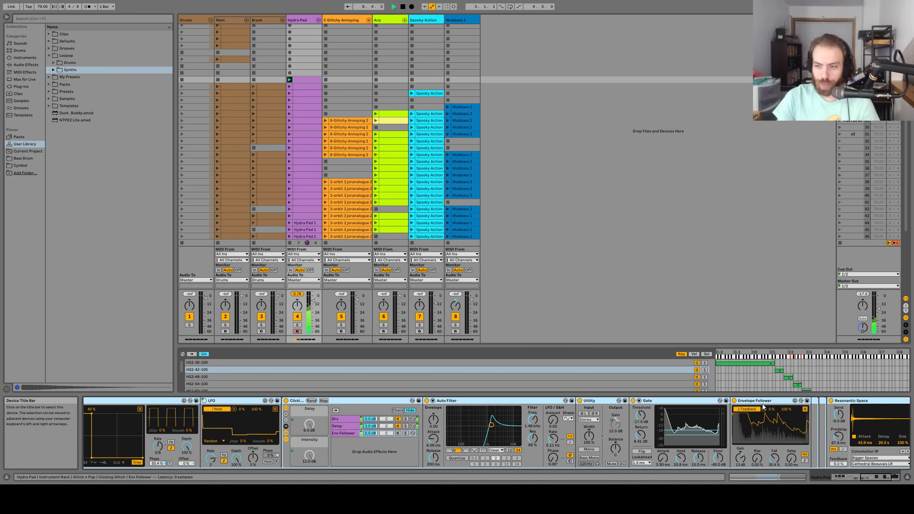
{"action": "left_click", "coordinate": [807, 410]}
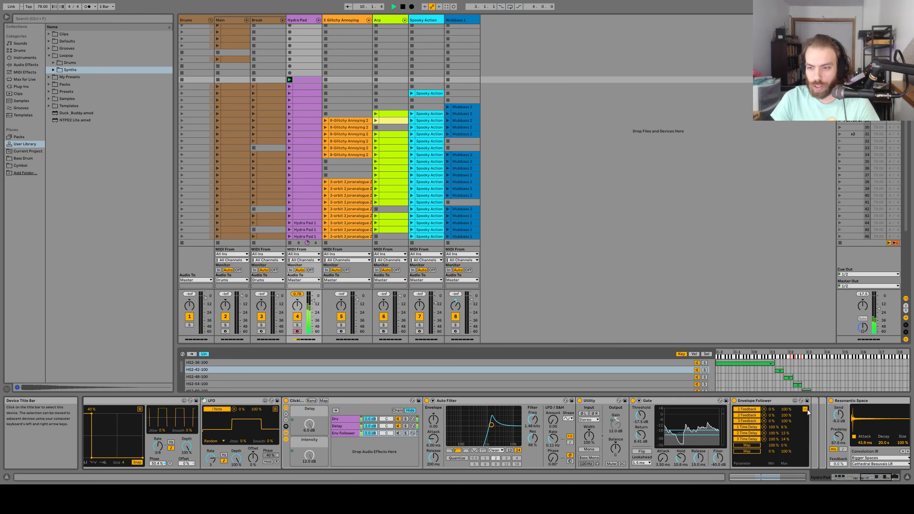
{"action": "left_click", "coordinate": [805, 410]}
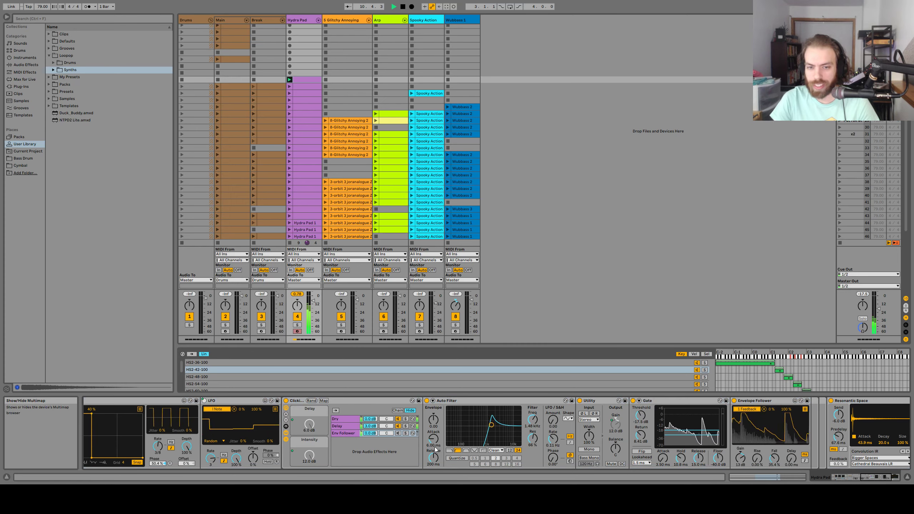
Examine the modulated Filter Delay in the Delay chain, and return to the Instrument Rack at the start of the device chain
{"action": "left_click", "coordinate": [361, 428]}
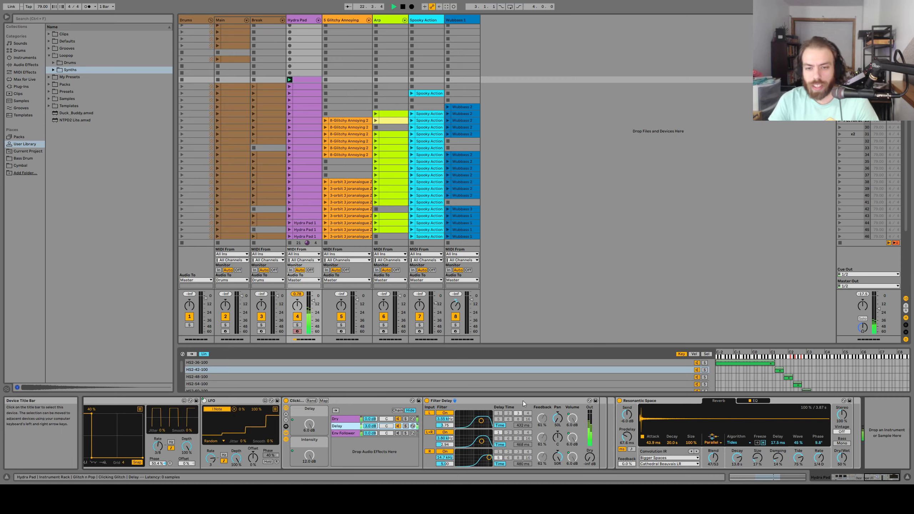
{"action": "scroll", "coordinate": [533, 425], "scroll_direction": "left", "scroll_amount": 5}
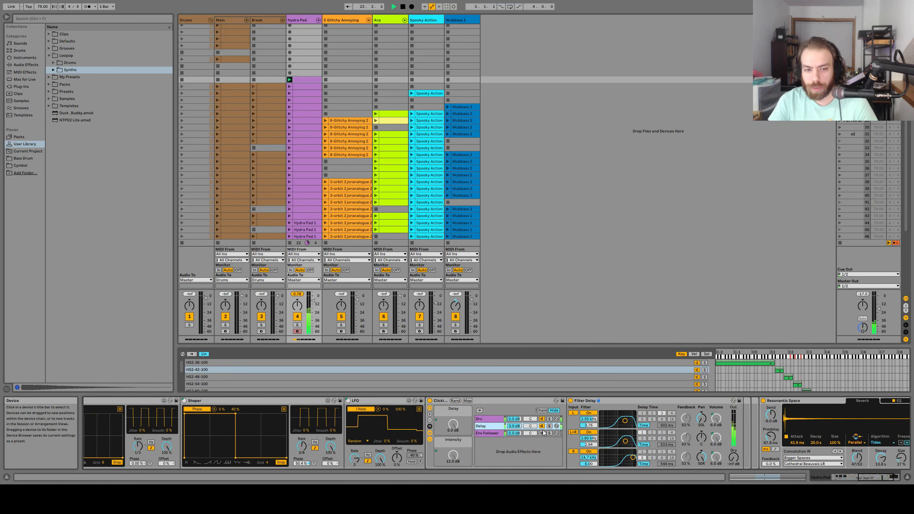
{"action": "scroll", "coordinate": [543, 433], "scroll_direction": "right", "scroll_amount": 3}
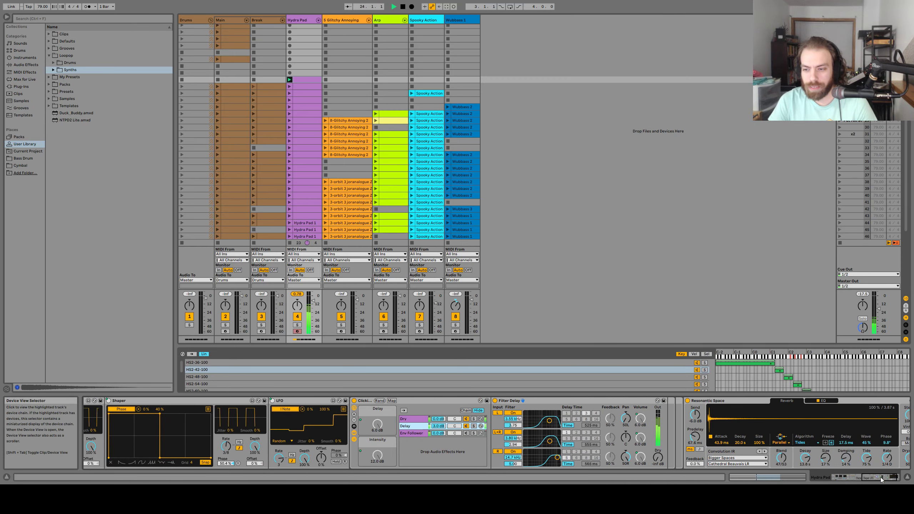
{"action": "left_click_drag", "start_coordinate": [882, 480], "coordinate": [840, 479]}
{"action": "scroll", "coordinate": [635, 441], "scroll_direction": "right", "scroll_amount": 3}
{"action": "scroll", "coordinate": [559, 438], "scroll_direction": "left", "scroll_amount": 3}
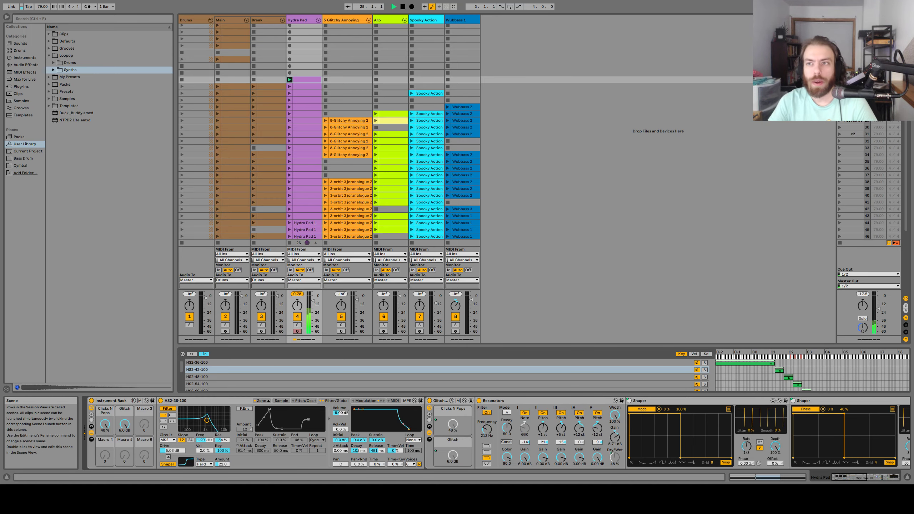
Launch the scene below the playing Hydra Pad clip, the Spooky Action scene after it, and the first scene containing 8-Glitchy Annoying 2
{"action": "left_click", "coordinate": [840, 86]}
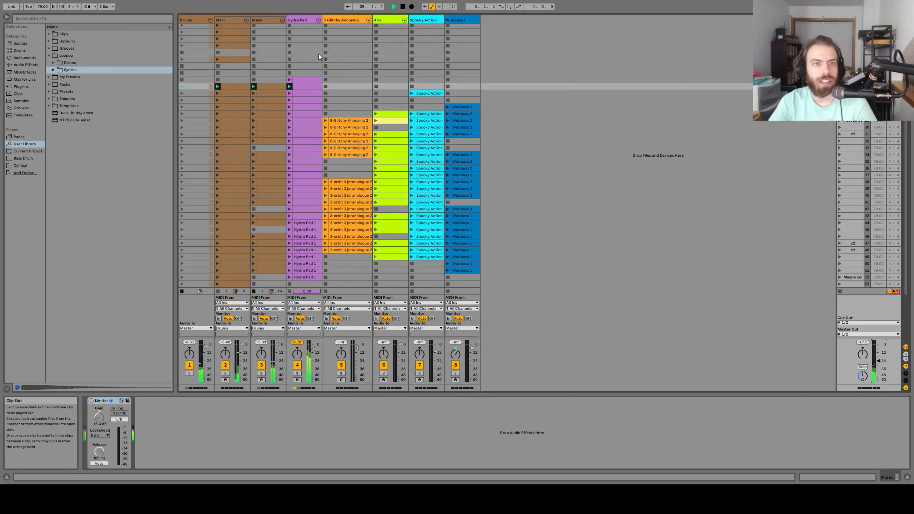
{"action": "left_click", "coordinate": [308, 18]}
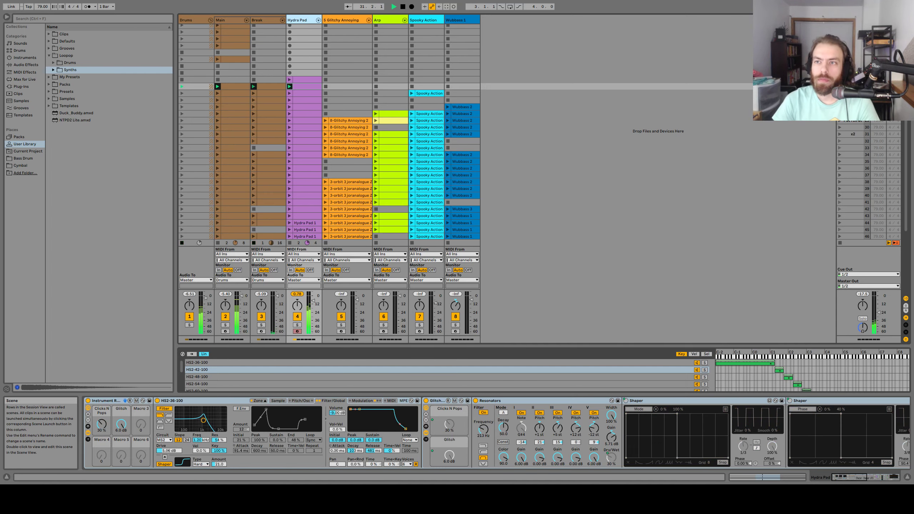
{"action": "left_click", "coordinate": [840, 93]}
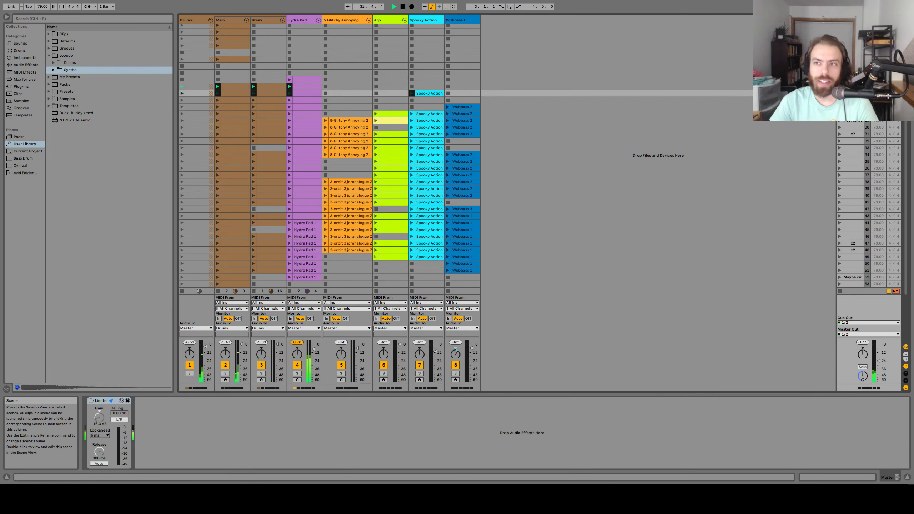
{"action": "left_click", "coordinate": [840, 120]}
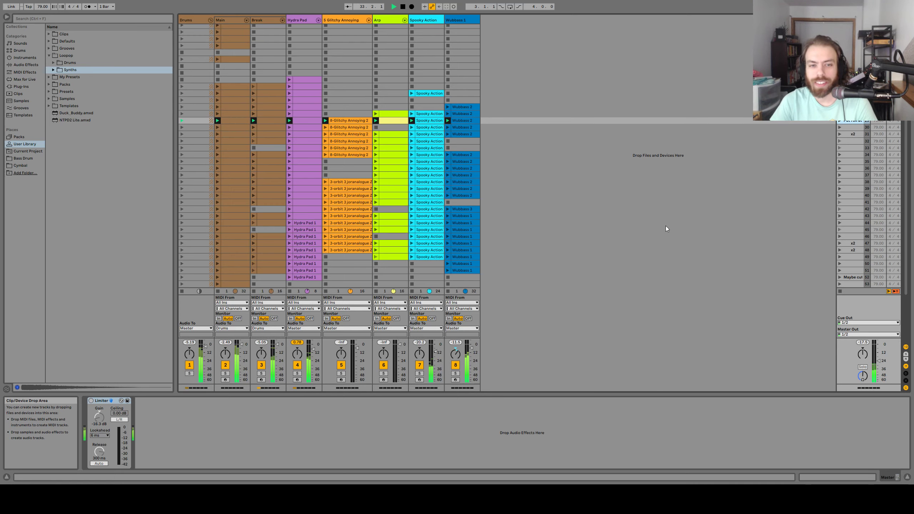
Look over the Session scenes while the full arrangement of tracks plays, and stop playback
{"action": "scroll", "coordinate": [665, 226], "scroll_direction": "down", "scroll_amount": 3}
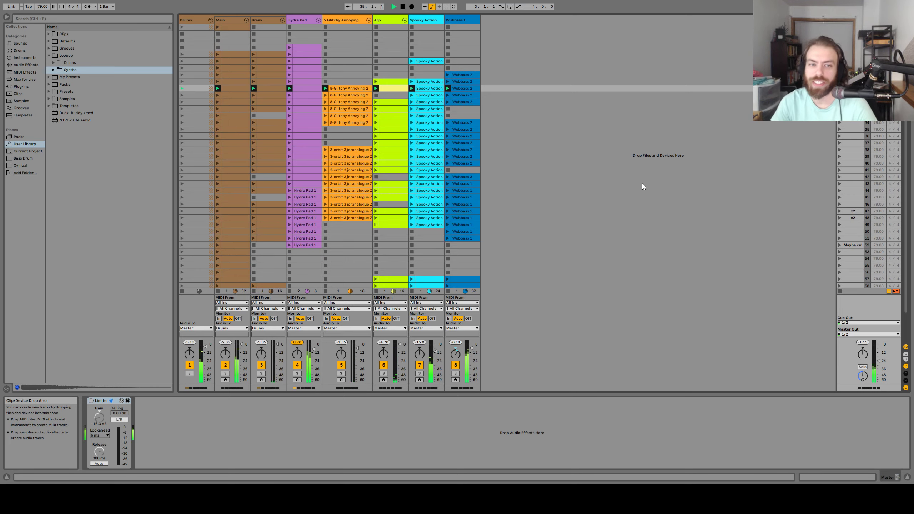
{"action": "scroll", "coordinate": [643, 184], "scroll_direction": "down", "scroll_amount": 1}
{"action": "scroll", "coordinate": [646, 185], "scroll_direction": "up", "scroll_amount": 4}
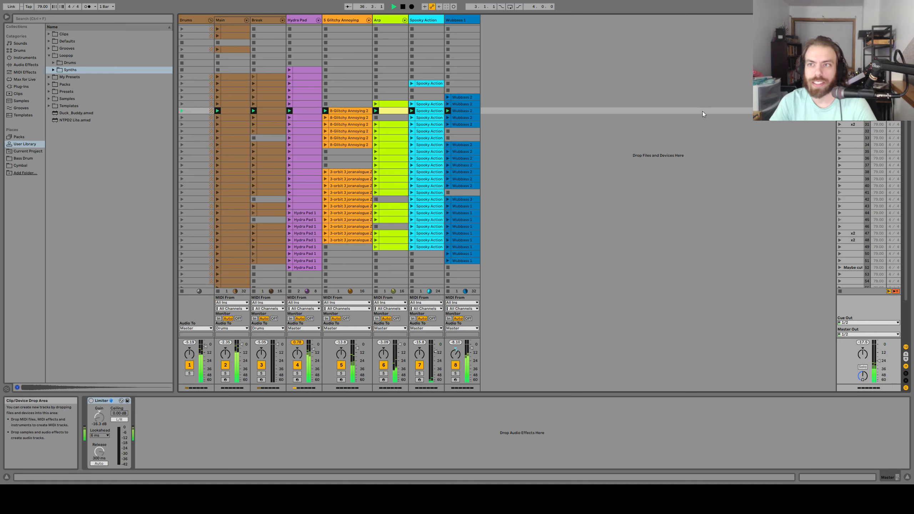
{"action": "key", "text": "Tab"}
{"action": "key", "text": "Tab"}
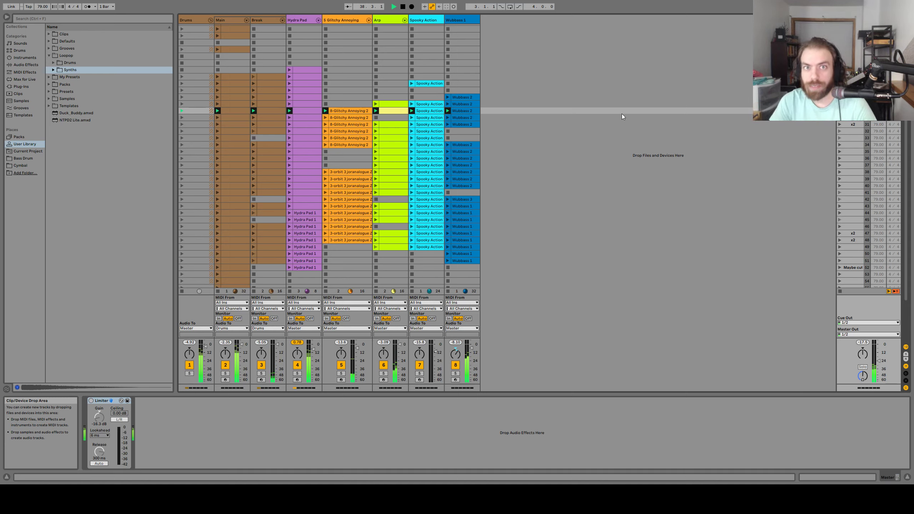
{"action": "left_click", "coordinate": [403, 8]}
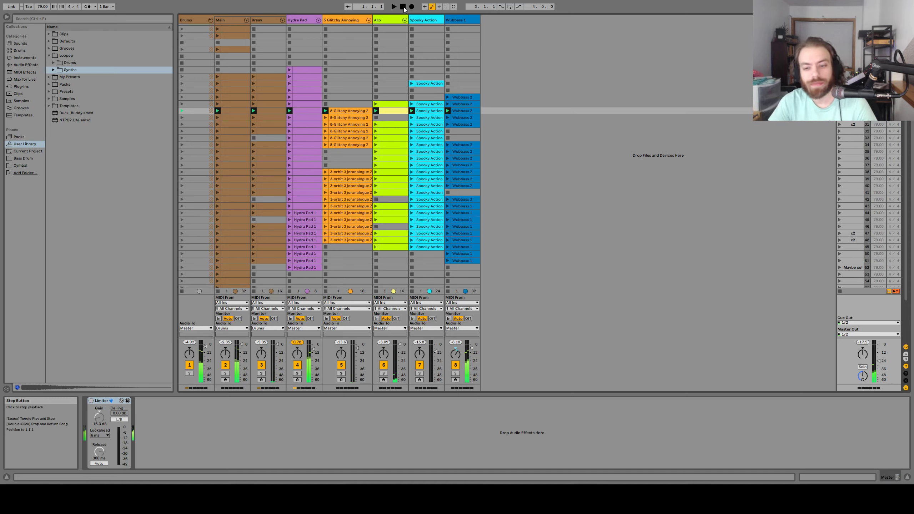